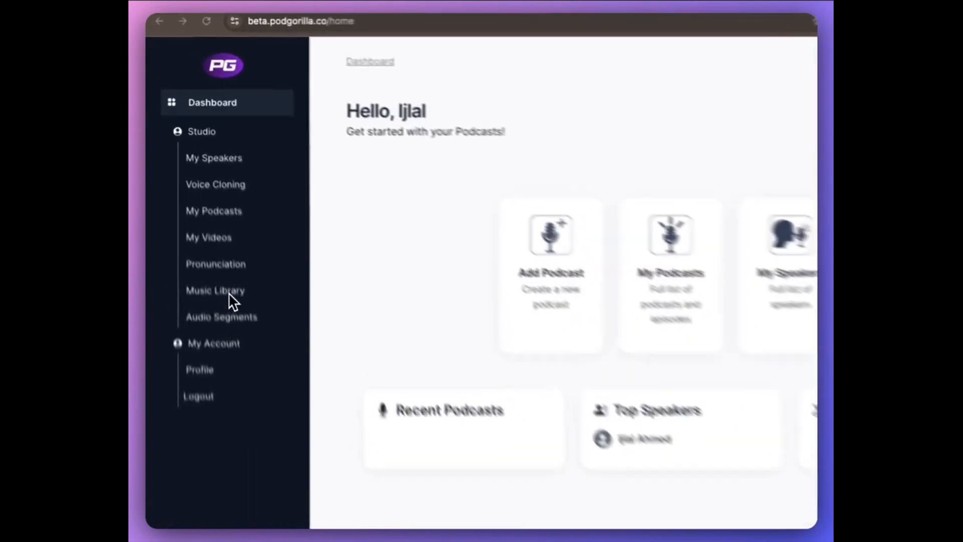
Start a new entry in the music library and name it "History podcast music"
{"action": "left_click", "coordinate": [240, 338]}
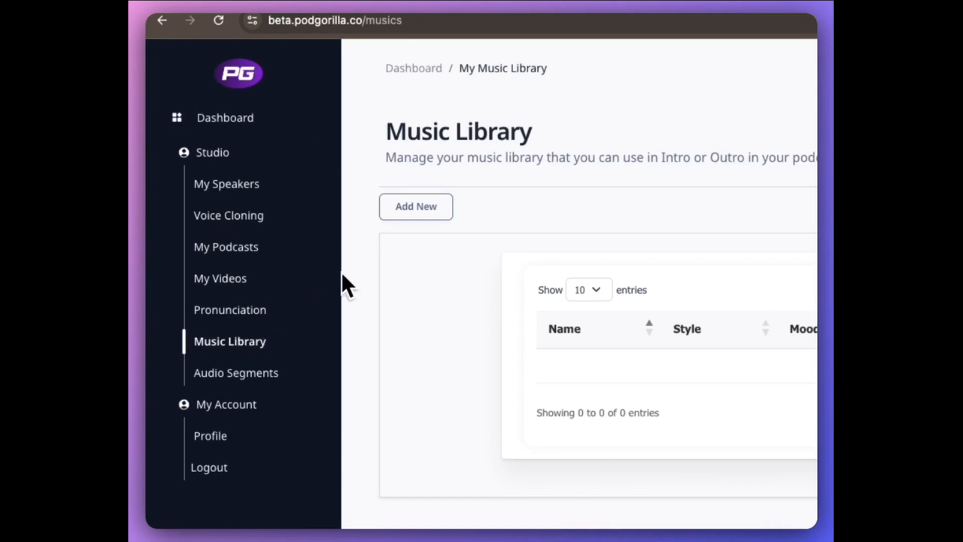
{"action": "left_click", "coordinate": [436, 208]}
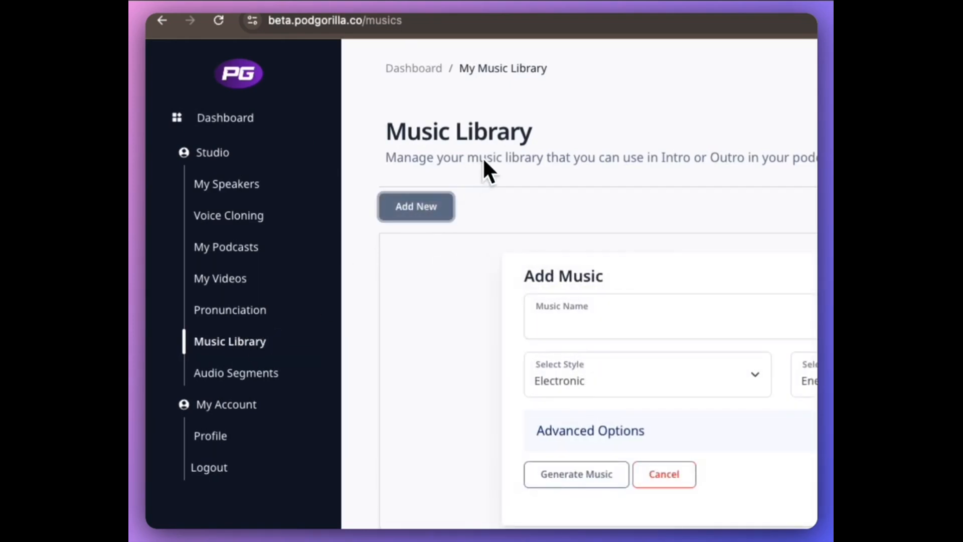
{"action": "left_click", "coordinate": [666, 322]}
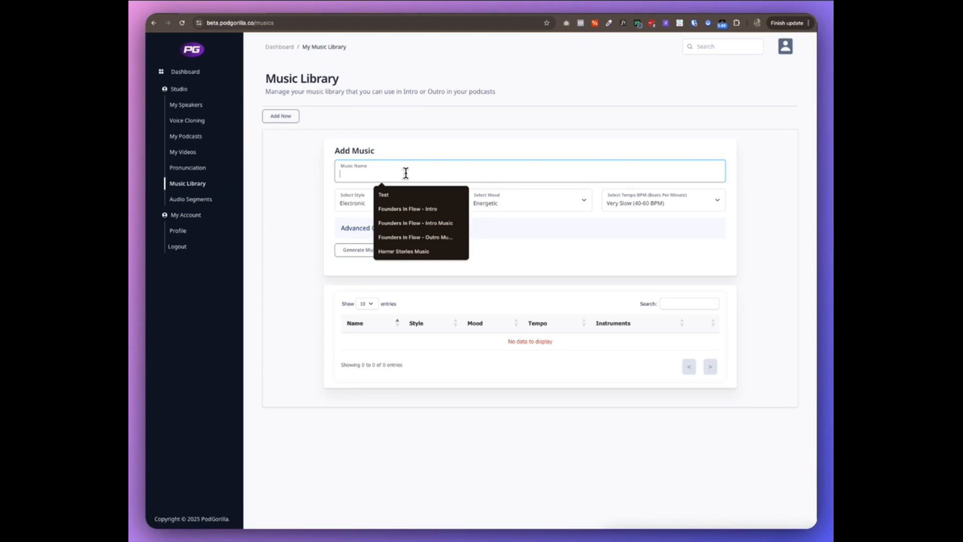
{"action": "type", "text": "H"}
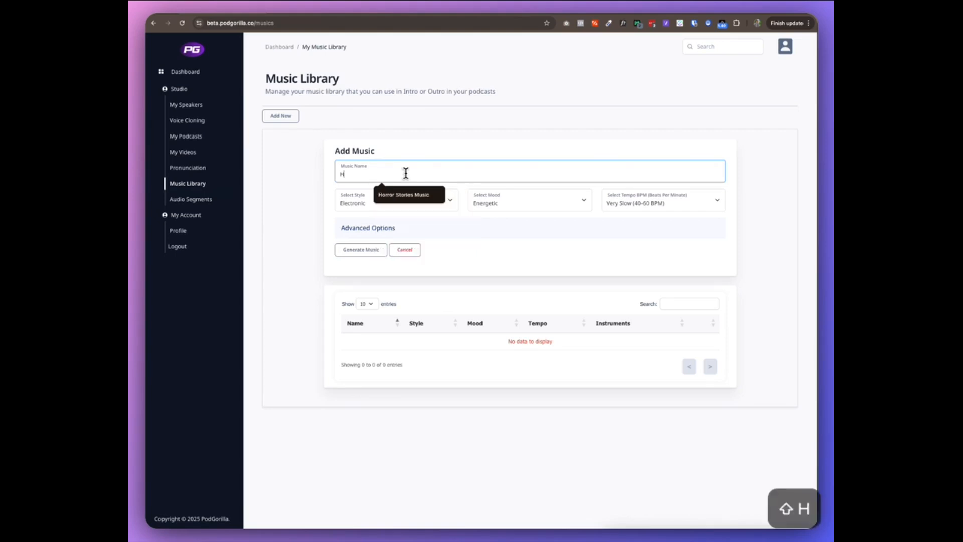
{"action": "type", "text": "isto"}
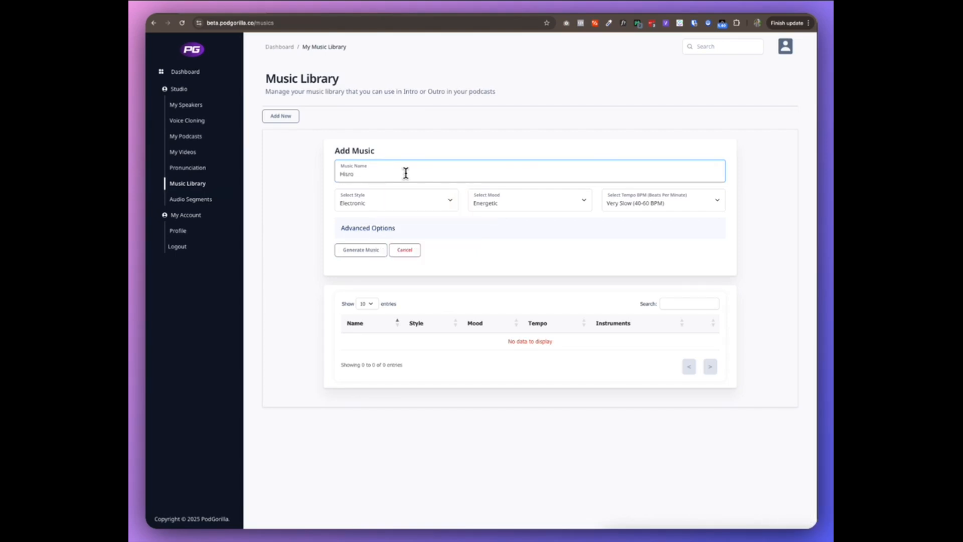
{"action": "key", "text": "BackSpace"}
{"action": "key", "text": "BackSpace"}
{"action": "type", "text": "tory podcast music"}
Set the music's style to Classical, its mood to Inspirational and its tempo to Slow & Peaceful (80-120 BPM)
{"action": "left_click", "coordinate": [431, 207]}
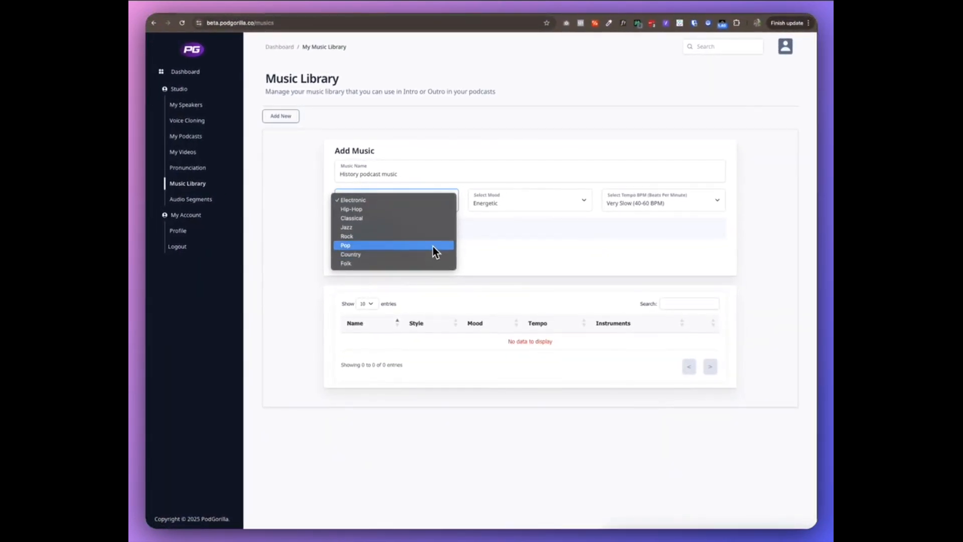
{"action": "left_click", "coordinate": [426, 218]}
{"action": "left_click", "coordinate": [528, 204]}
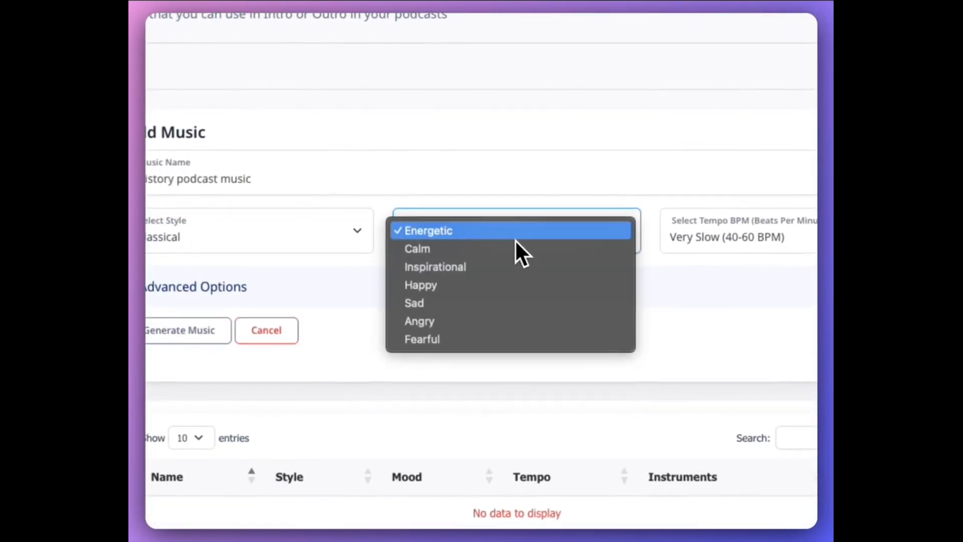
{"action": "left_click", "coordinate": [534, 268]}
{"action": "left_click", "coordinate": [663, 248]}
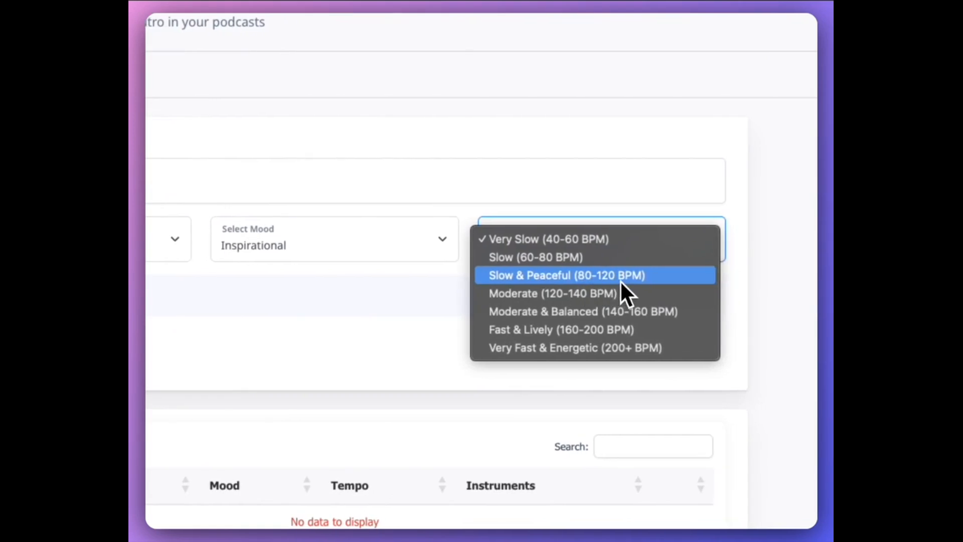
{"action": "left_click", "coordinate": [649, 282]}
Enable Flute in the advanced instrumentation options, set the length to 14 seconds and generate the music
{"action": "left_click", "coordinate": [321, 300]}
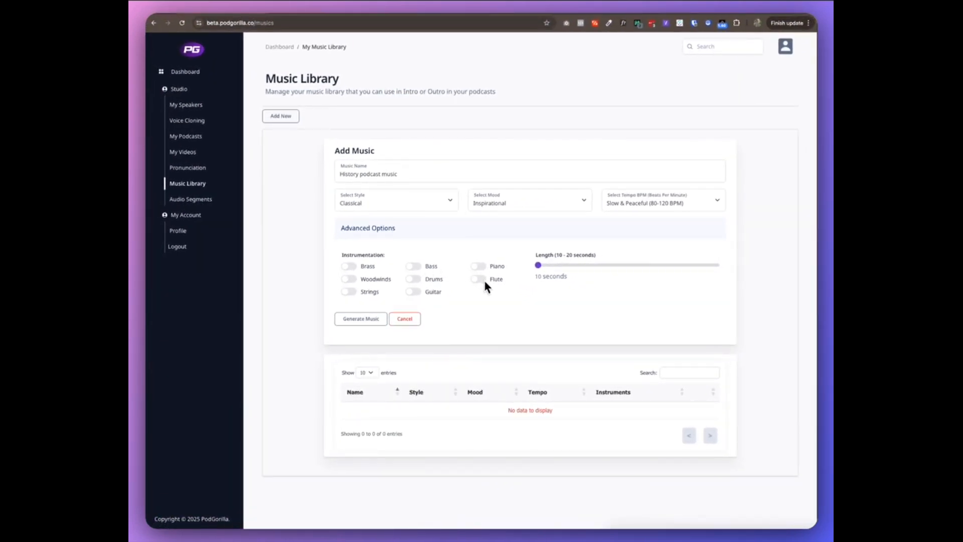
{"action": "left_click", "coordinate": [478, 279]}
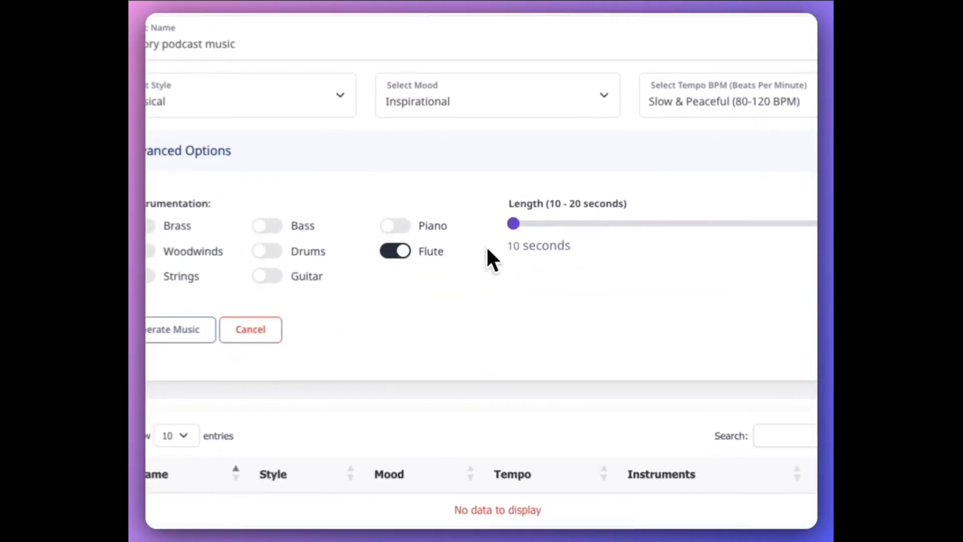
{"action": "left_click_drag", "start_coordinate": [515, 229], "coordinate": [654, 230]}
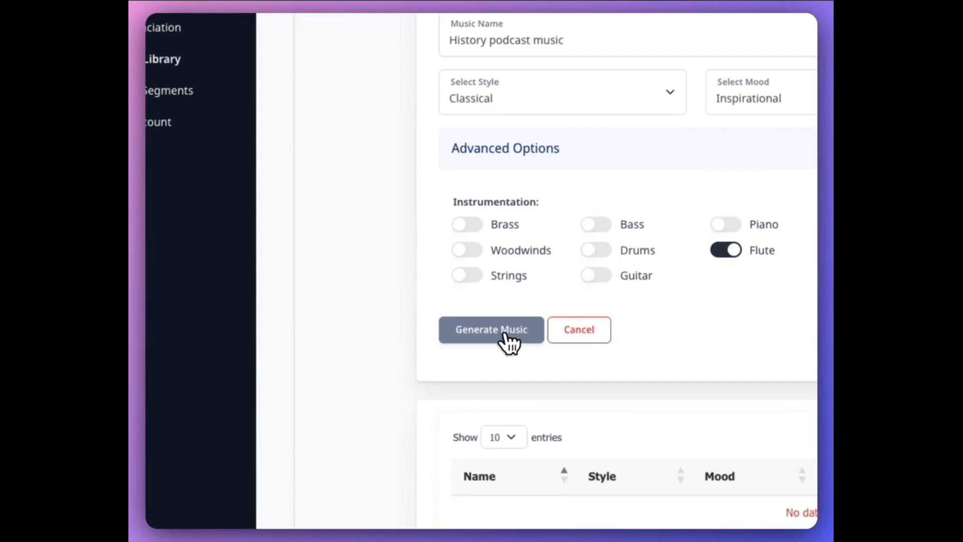
{"action": "left_click", "coordinate": [506, 337]}
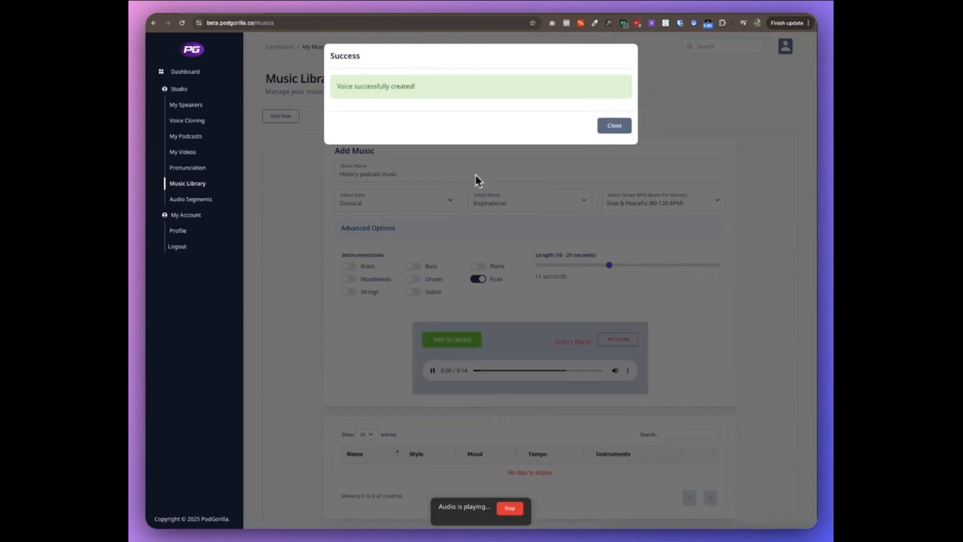
Stop the preview of the generated track and add the track to the library
{"action": "left_click", "coordinate": [616, 125]}
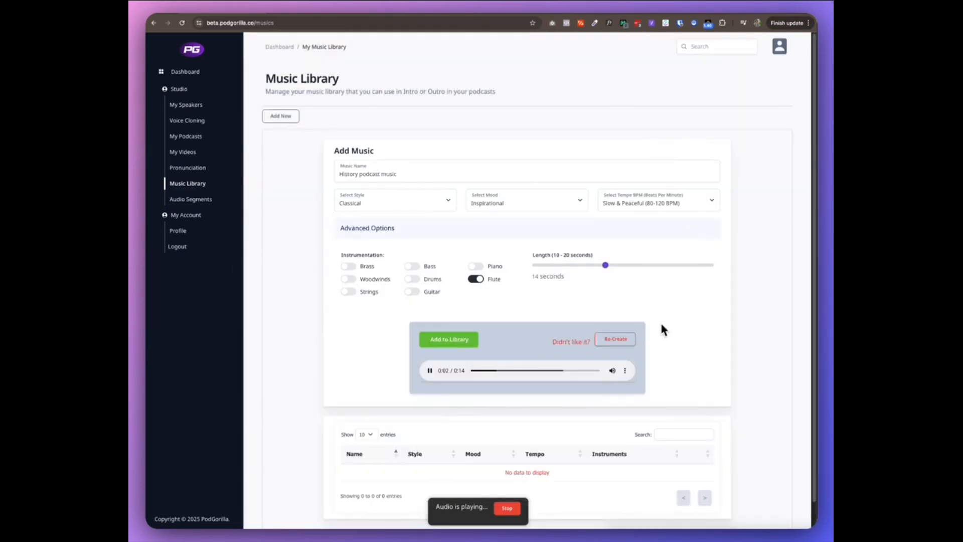
{"action": "left_click", "coordinate": [430, 371]}
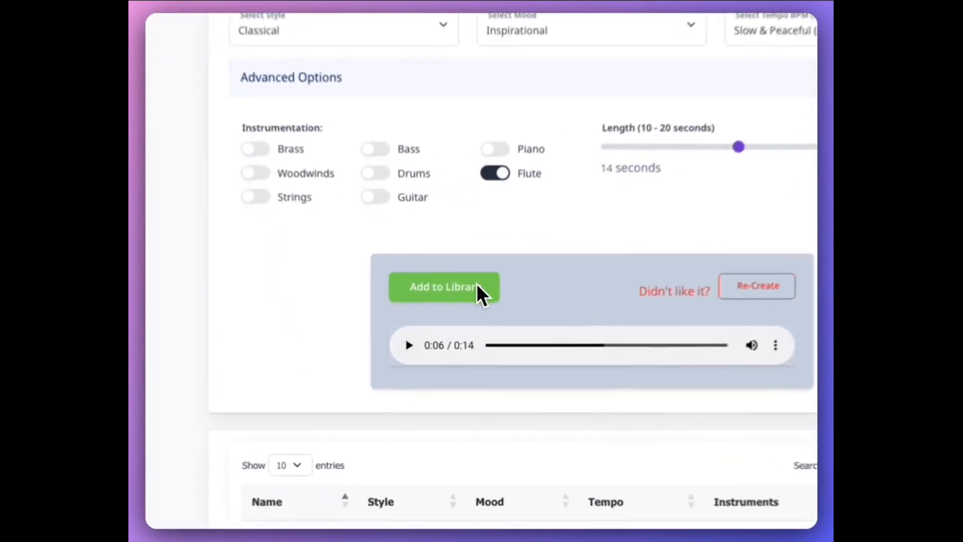
{"action": "left_click", "coordinate": [477, 279]}
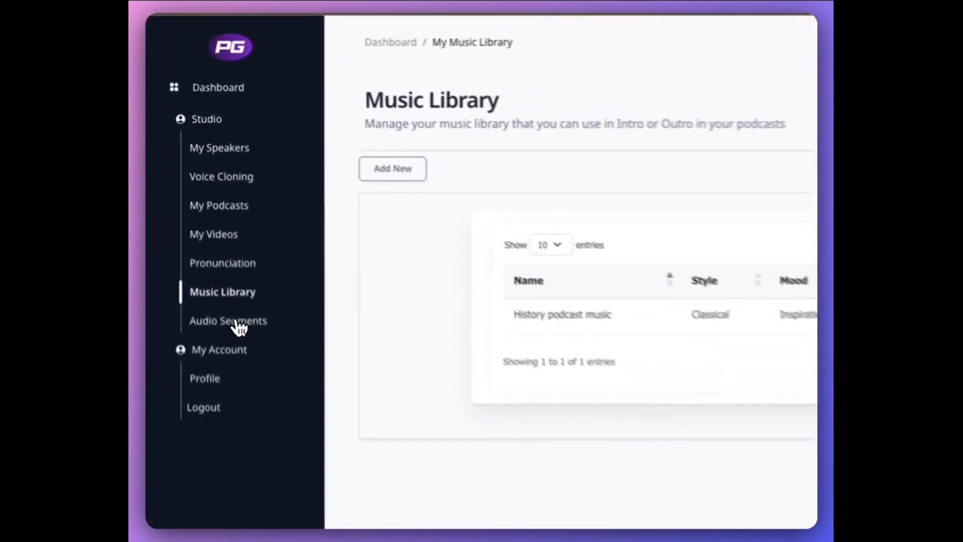
Start a new intro in the audio segments library and name it "History Podcast Intro"
{"action": "left_click", "coordinate": [284, 360]}
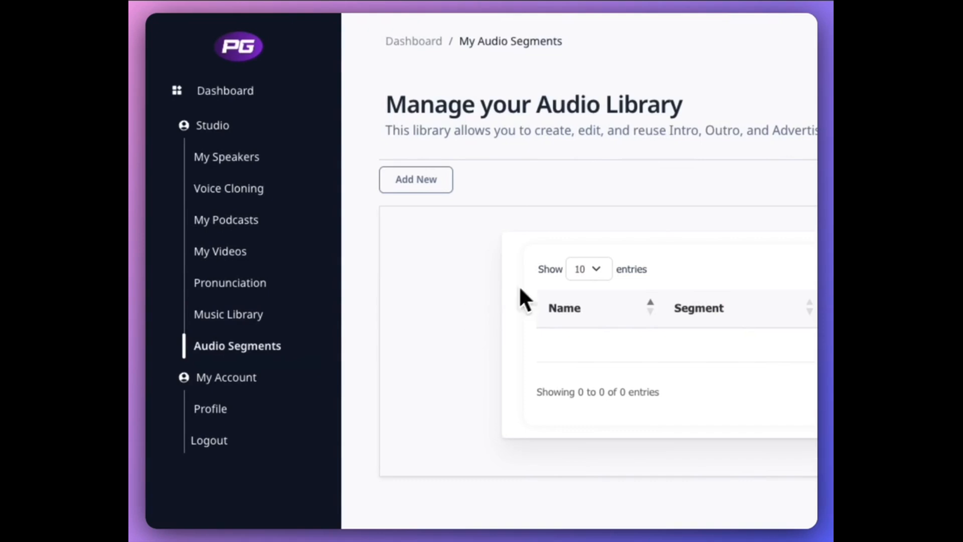
{"action": "left_click", "coordinate": [422, 192]}
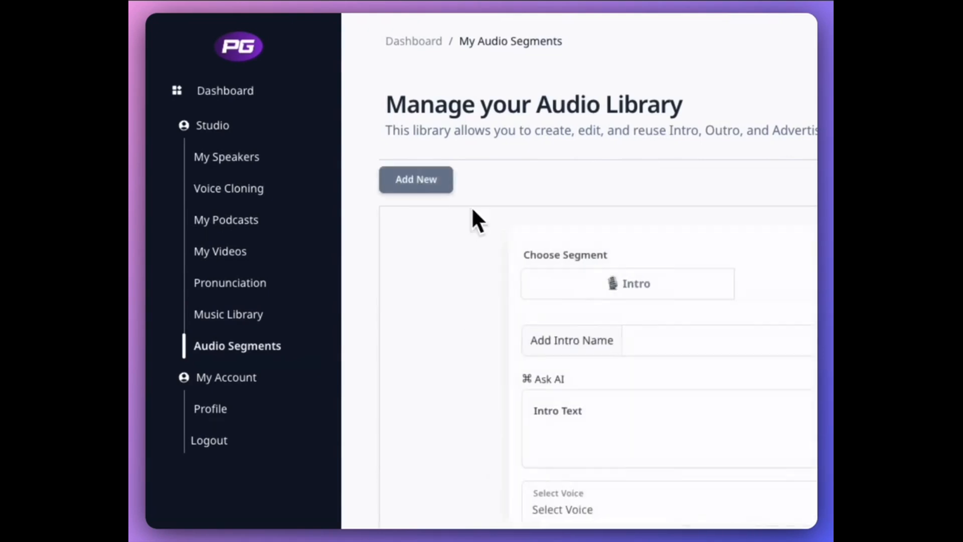
{"action": "left_click", "coordinate": [528, 310]}
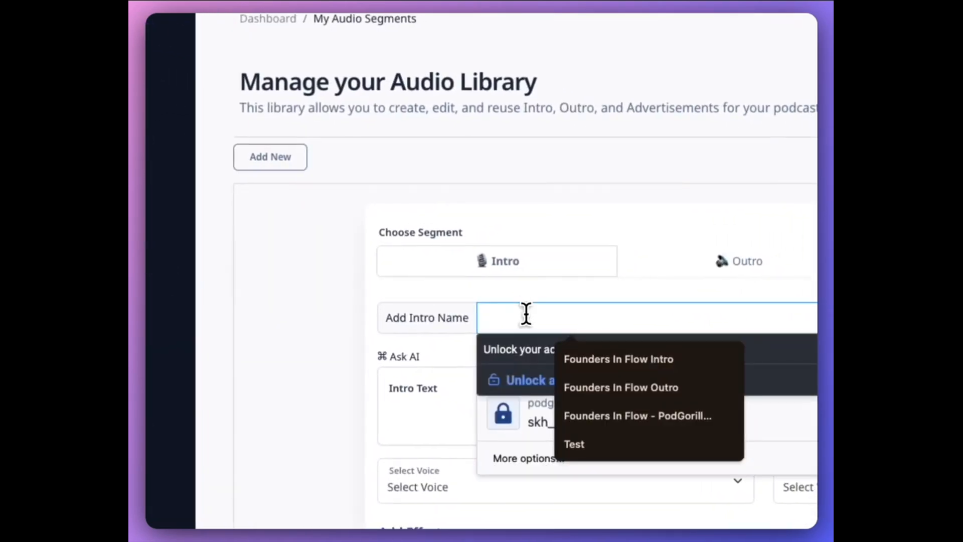
{"action": "type", "text": "History"}
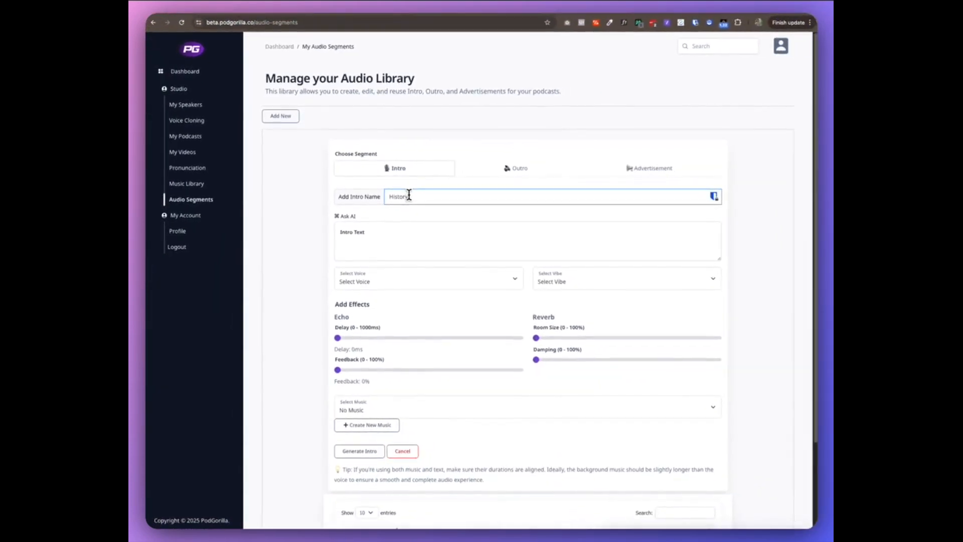
{"action": "type", "text": " Podcast Intro"}
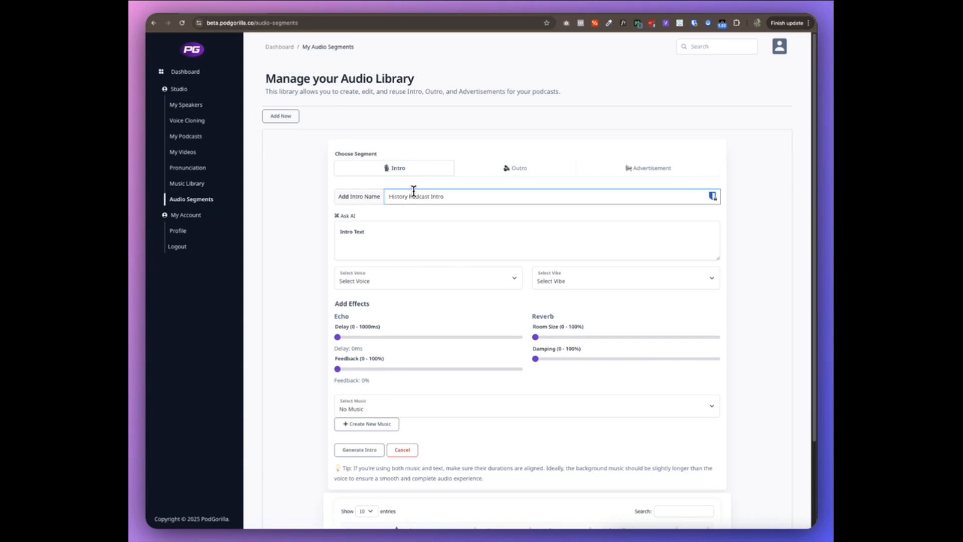
Generate the intro text with the AI request "Write me an introduction for a podcast that talks about history" and copy the title "Echoes of the Past"
{"action": "left_click", "coordinate": [345, 215]}
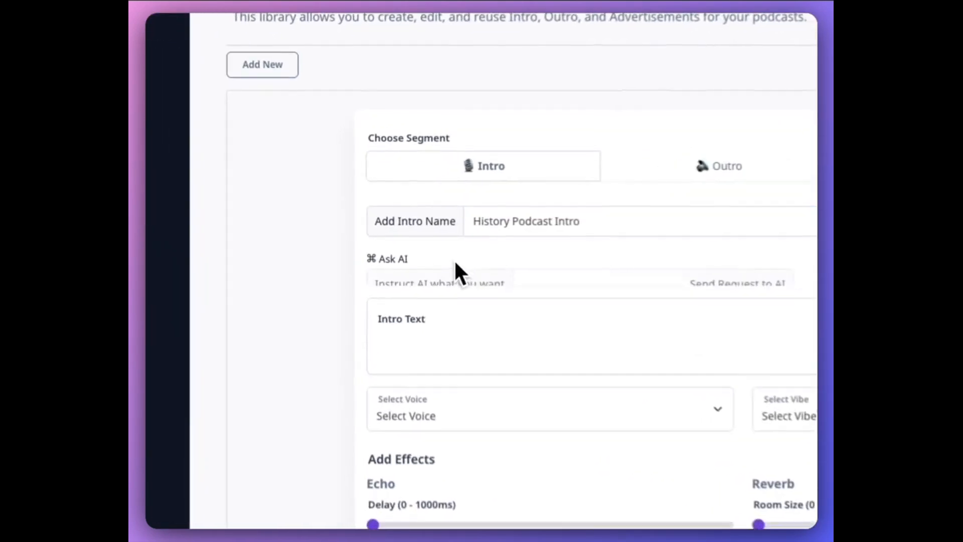
{"action": "left_click", "coordinate": [576, 282]}
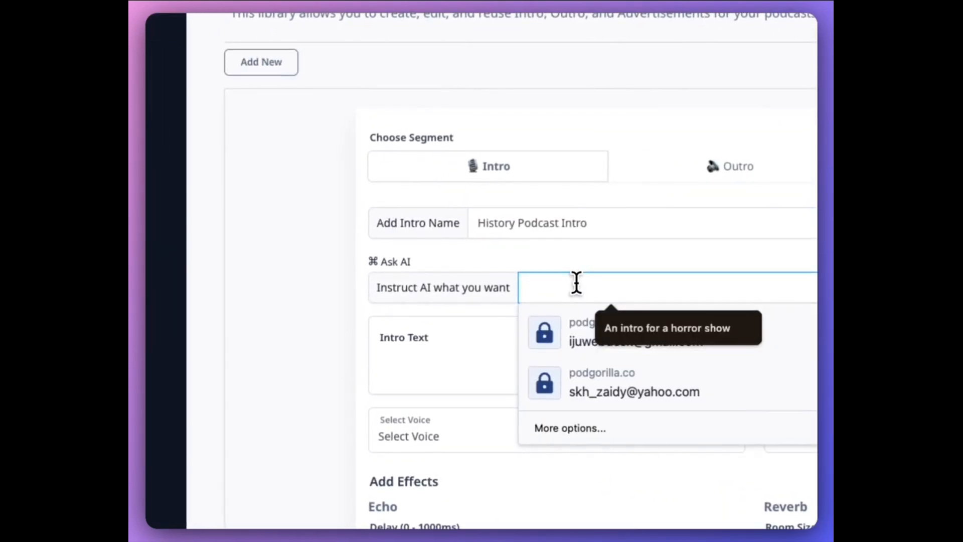
{"action": "type", "text": "Write me an introduction of a"}
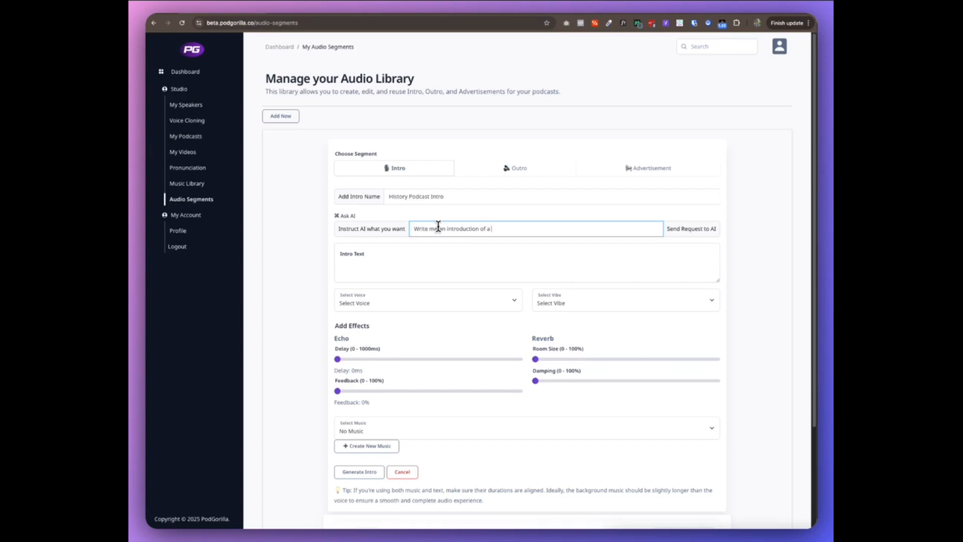
{"action": "key", "text": "BackSpace"}
{"action": "key", "text": "BackSpace"}
{"action": "key", "text": "BackSpace"}
{"action": "key", "text": "BackSpace"}
{"action": "type", "text": "for"}
{"action": "key", "text": "BackSpace"}
{"action": "key", "text": "BackSpace"}
{"action": "key", "text": "BackSpace"}
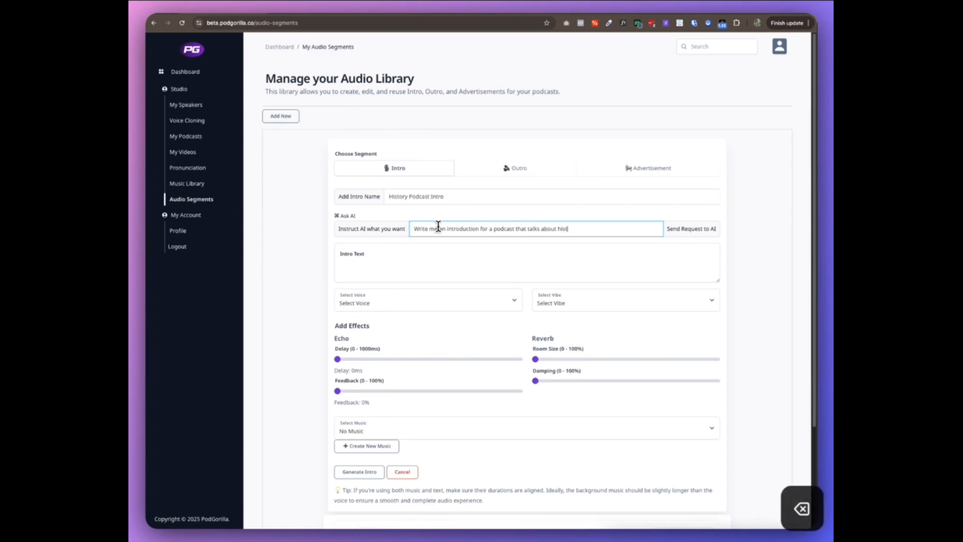
{"action": "type", "text": "ory"}
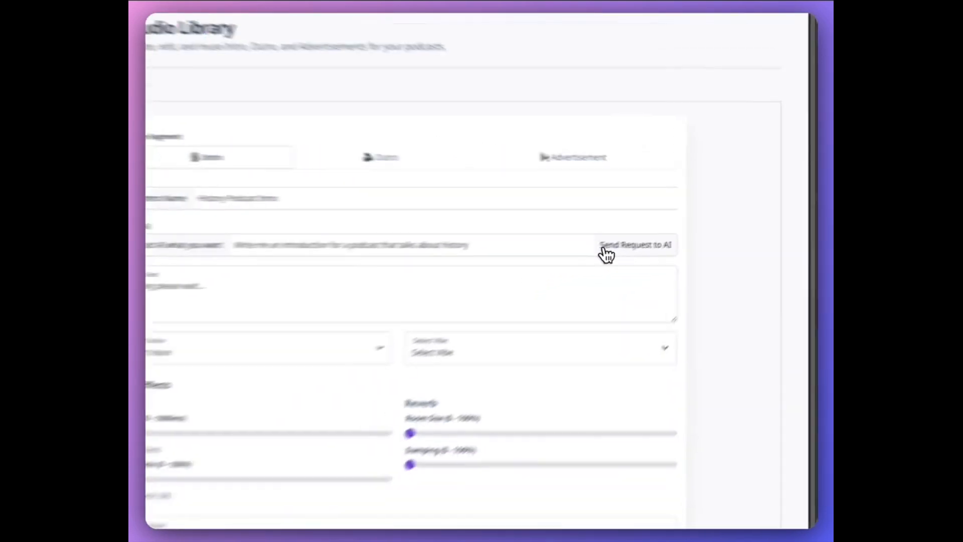
{"action": "left_click", "coordinate": [596, 253]}
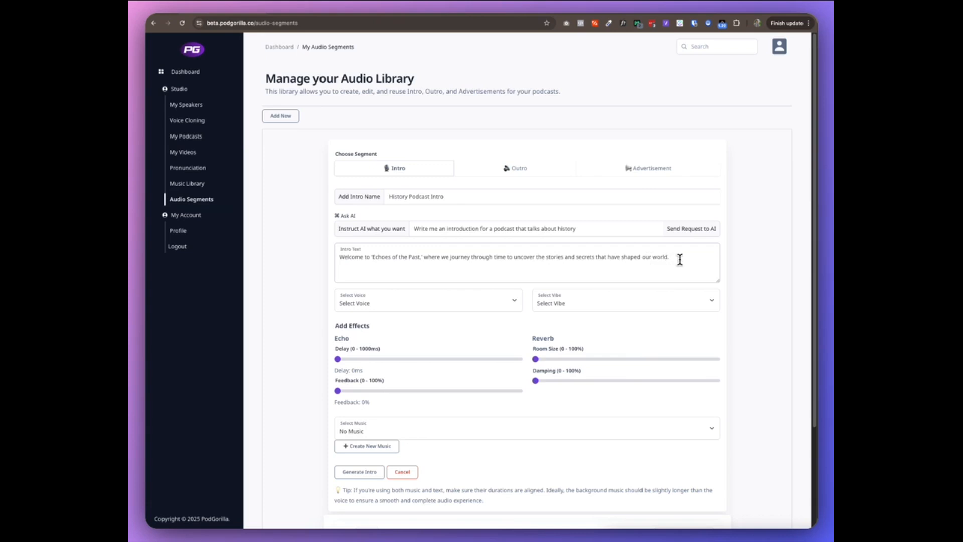
{"action": "left_click_drag", "start_coordinate": [376, 253], "coordinate": [431, 253]}
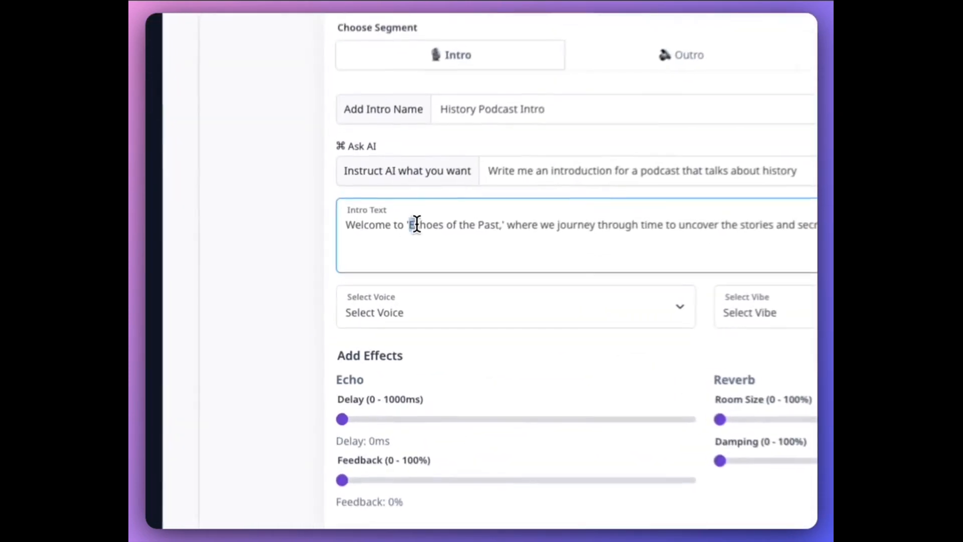
{"action": "key", "text": "super+c"}
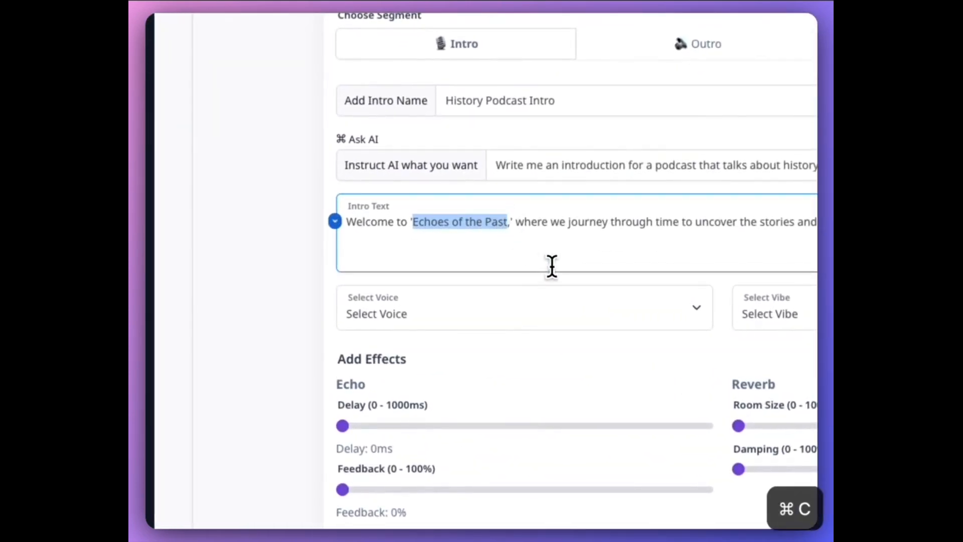
Set the intro's voice to Nova and its vibe to Medievel Knight
{"action": "left_click", "coordinate": [496, 318]}
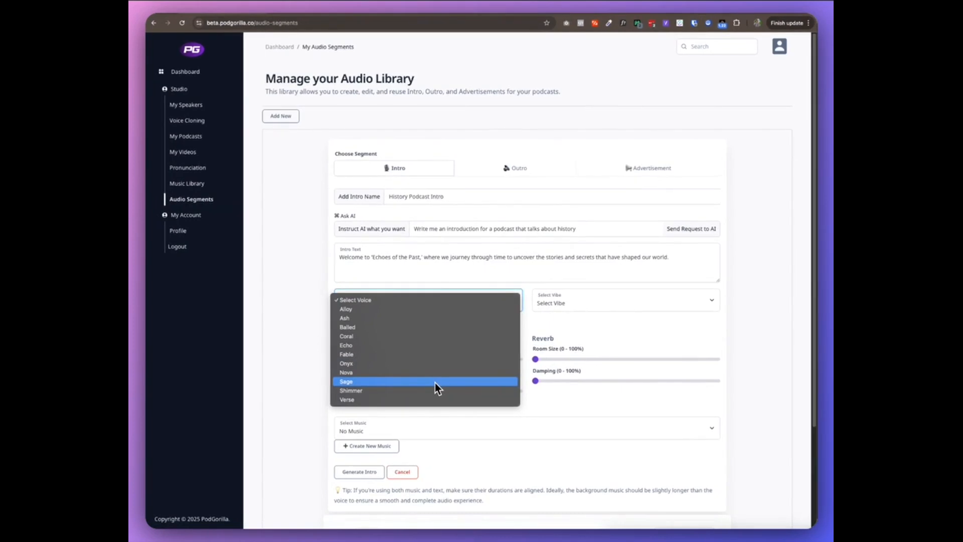
{"action": "left_click", "coordinate": [438, 373]}
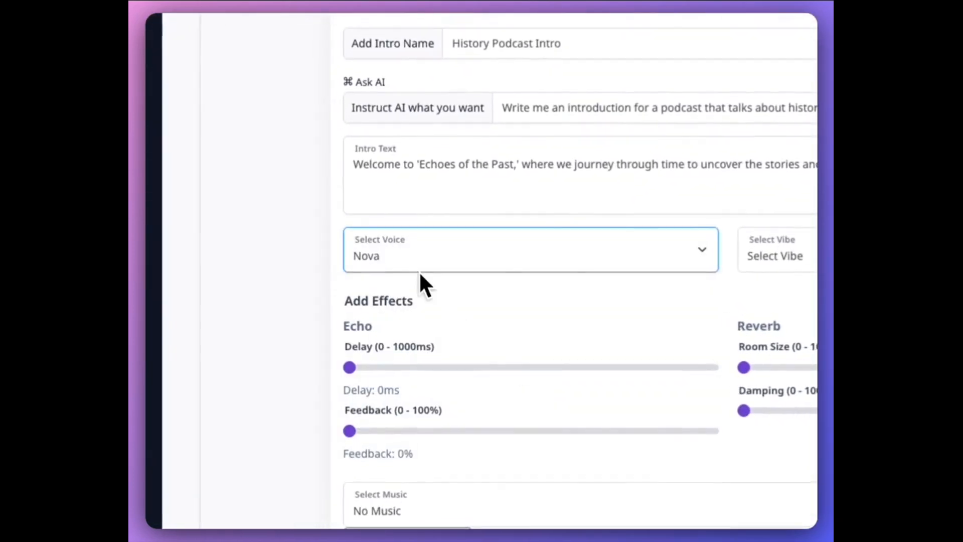
{"action": "left_click", "coordinate": [428, 250]}
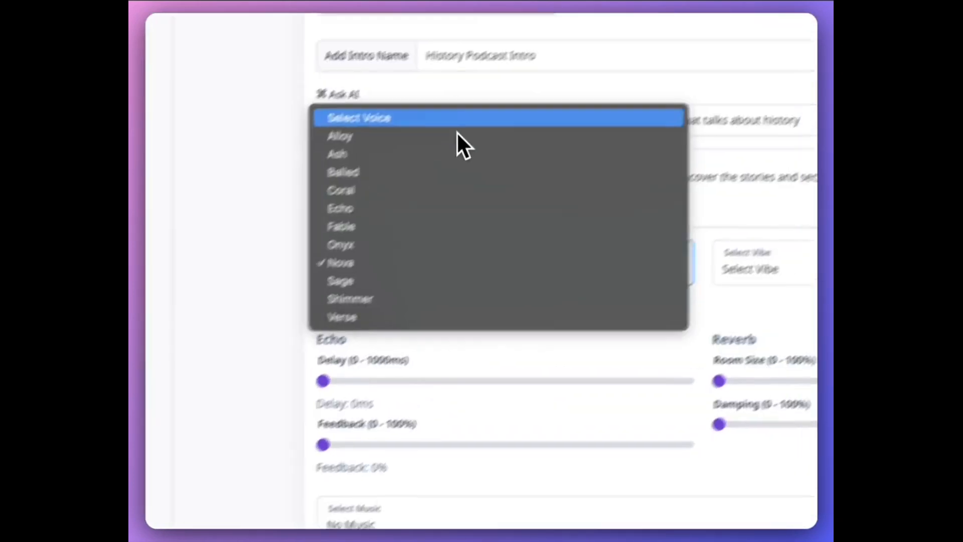
{"action": "left_click", "coordinate": [712, 333]}
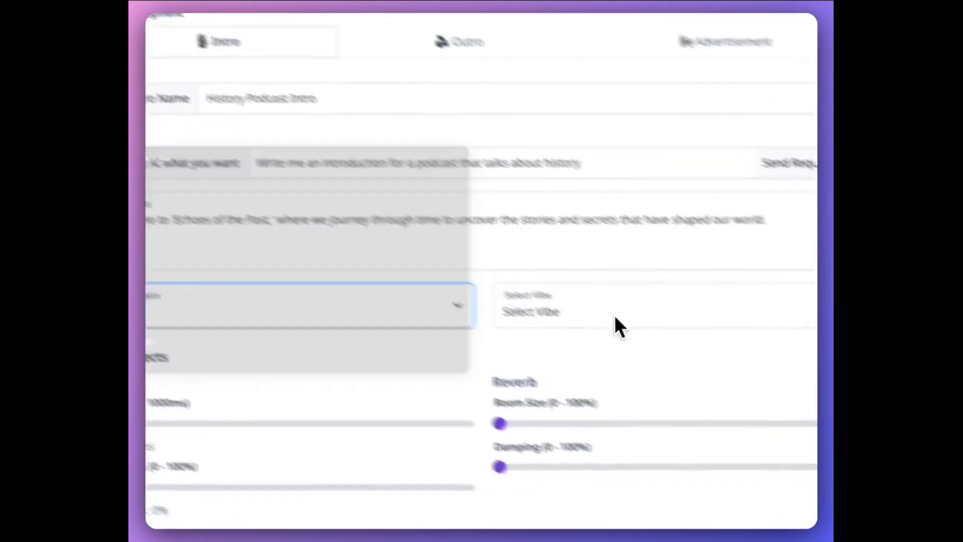
{"action": "left_click", "coordinate": [720, 333]}
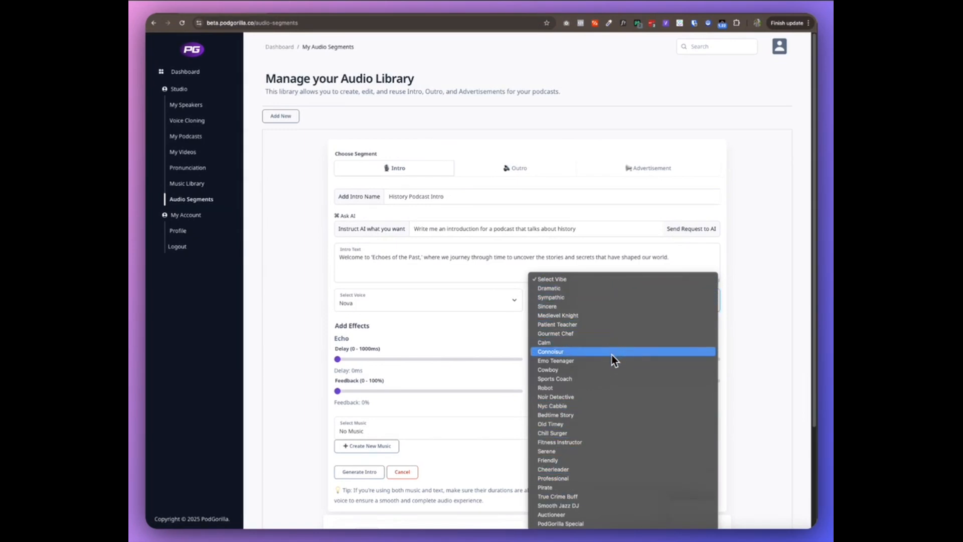
{"action": "left_click", "coordinate": [604, 317]}
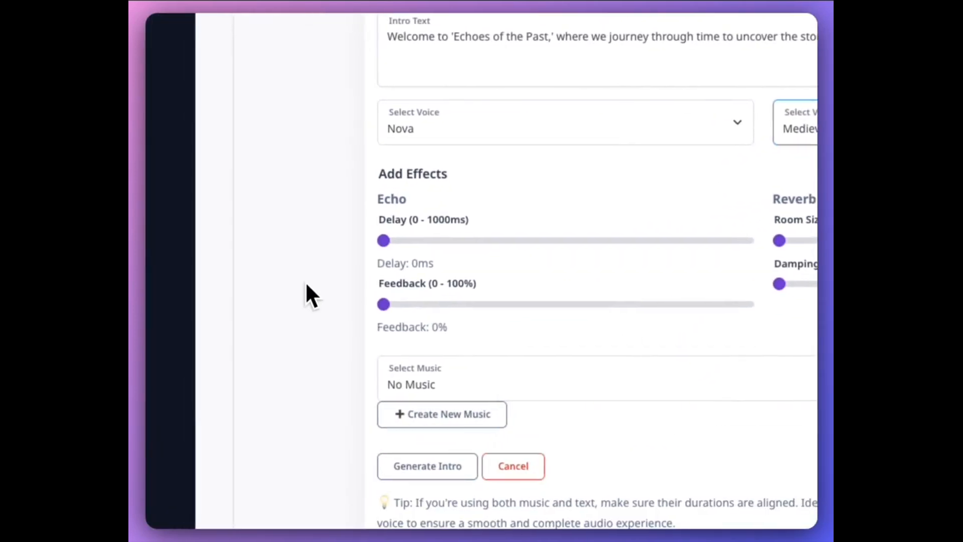
Slightly raise the intro's echo delay, echo feedback, reverb room size and reverb damping above zero
{"action": "left_click_drag", "start_coordinate": [385, 241], "coordinate": [418, 241]}
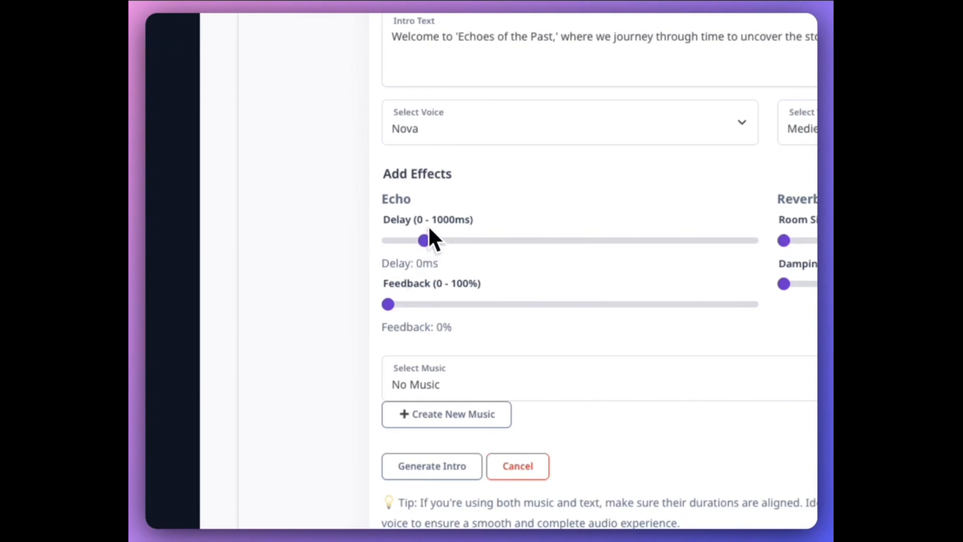
{"action": "left_click_drag", "start_coordinate": [389, 305], "coordinate": [405, 304]}
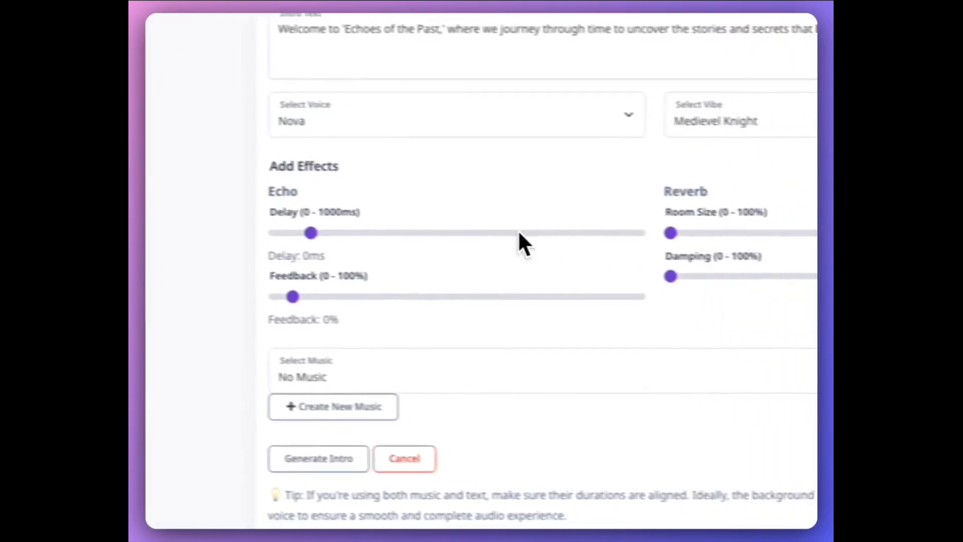
{"action": "left_click_drag", "start_coordinate": [624, 231], "coordinate": [649, 234]}
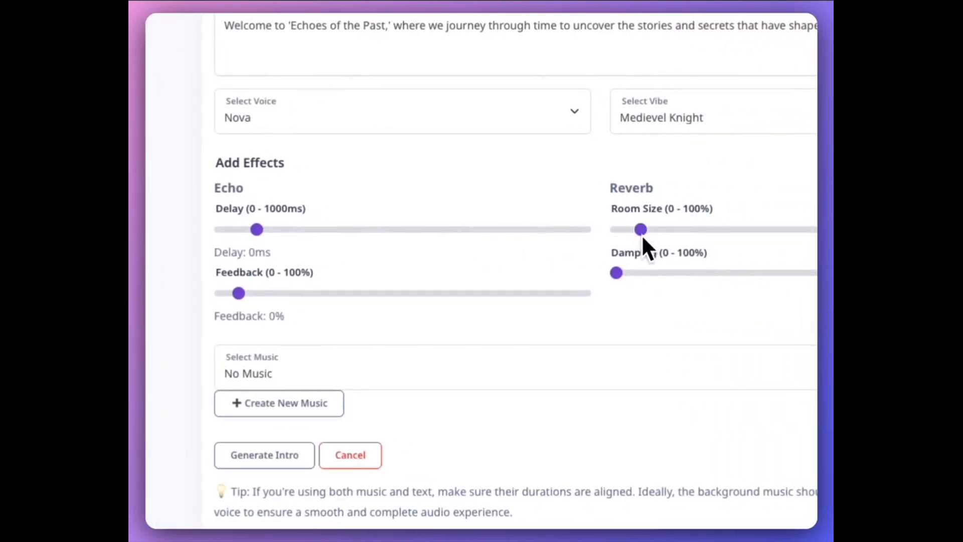
{"action": "mouse_move", "coordinate": [618, 278]}
{"action": "left_mouse_down"}
{"action": "mouse_move", "coordinate": [638, 283]}
{"action": "mouse_move", "coordinate": [627, 275]}
{"action": "left_mouse_up"}
Set the intro's background music to "History podcast music" and stop the music preview
{"action": "scroll", "coordinate": [508, 317], "scroll_direction": "down", "scroll_amount": 2}
{"action": "left_click", "coordinate": [414, 266]}
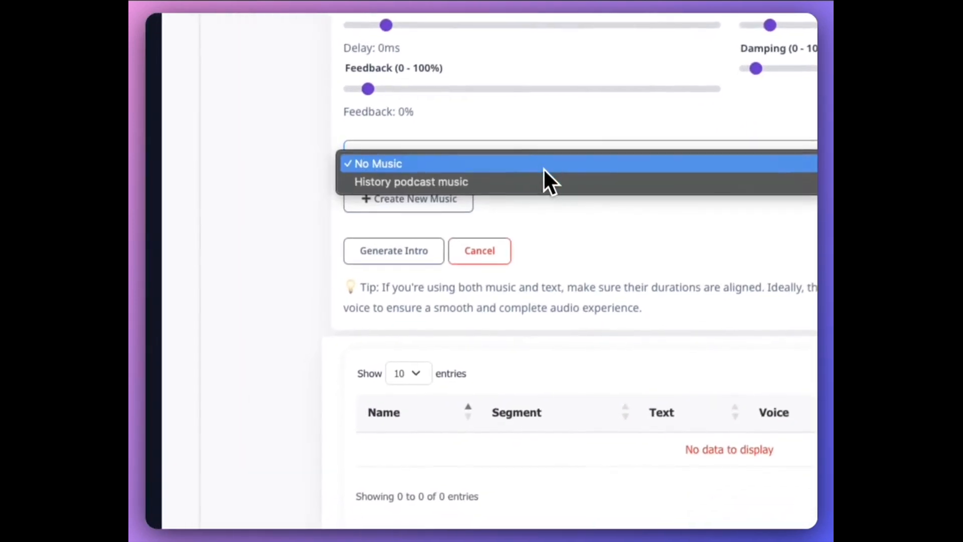
{"action": "left_click", "coordinate": [552, 182]}
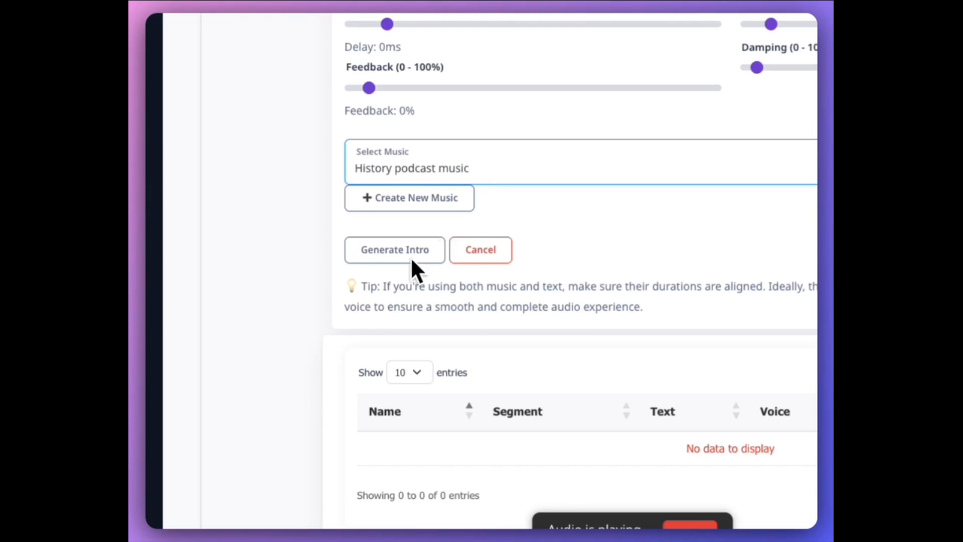
{"action": "left_click", "coordinate": [618, 479]}
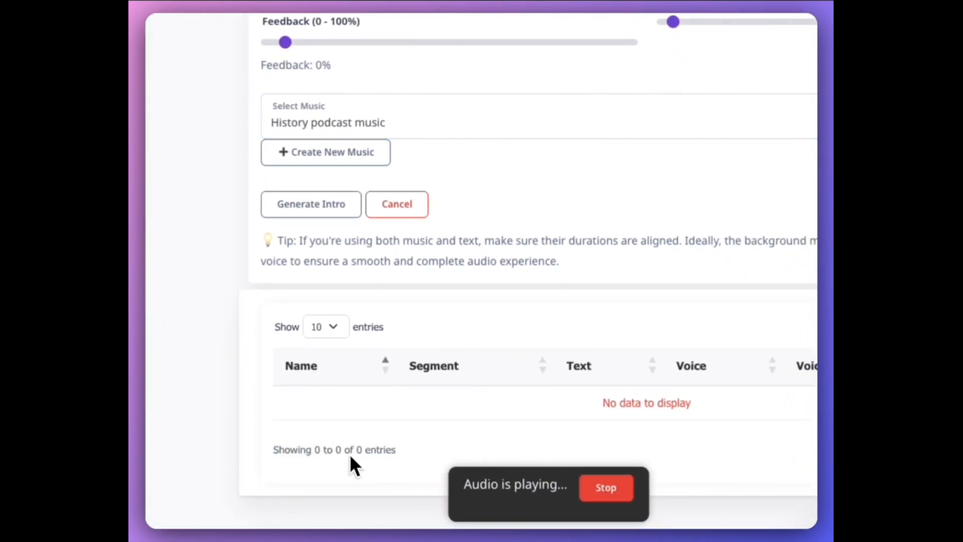
{"action": "left_click", "coordinate": [604, 489]}
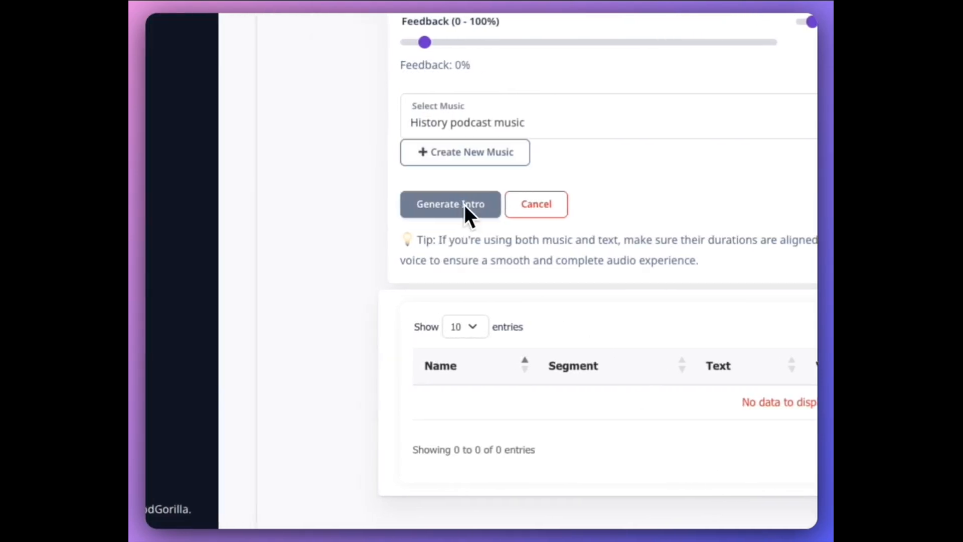
Generate the intro segment, listen to the result and add it to the audio library
{"action": "left_click", "coordinate": [464, 205]}
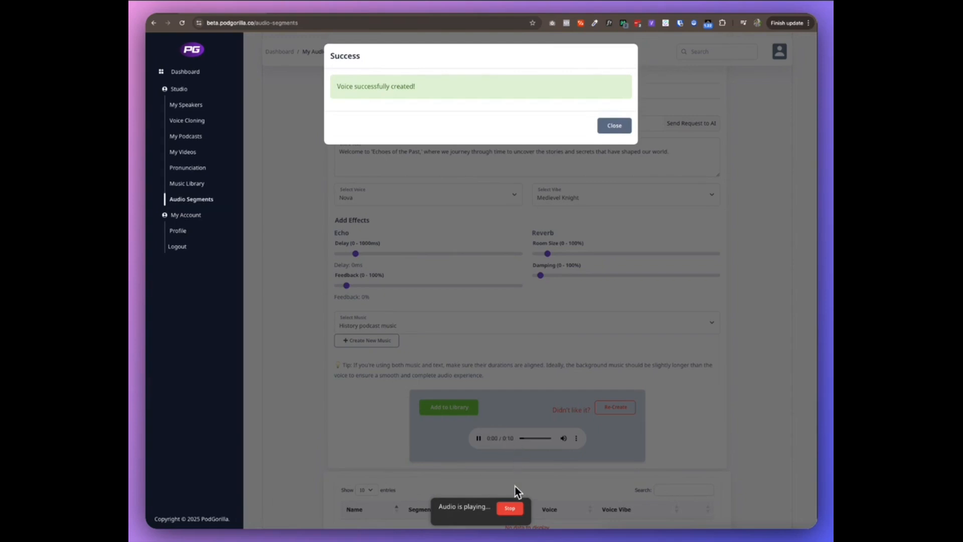
{"action": "left_click", "coordinate": [514, 486]}
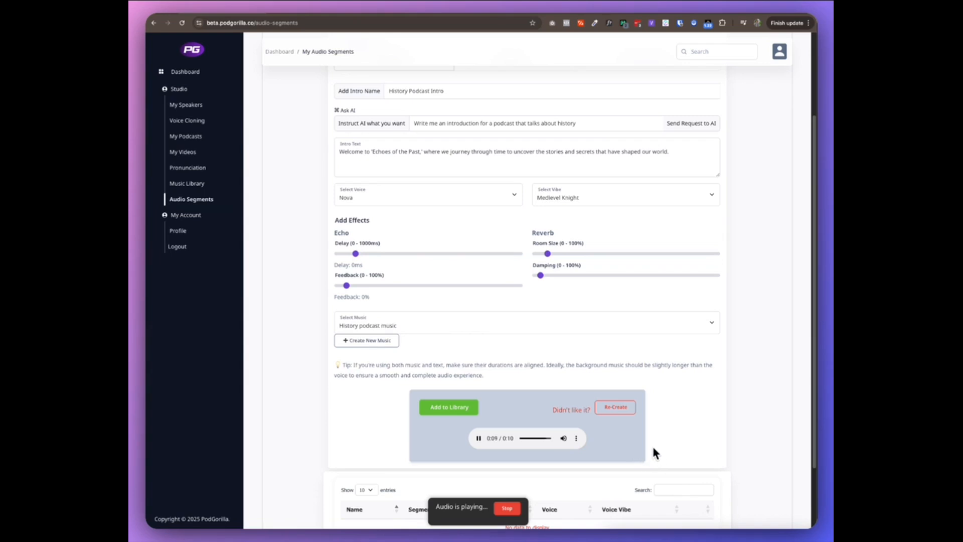
{"action": "scroll", "coordinate": [643, 429], "scroll_direction": "down", "scroll_amount": 1}
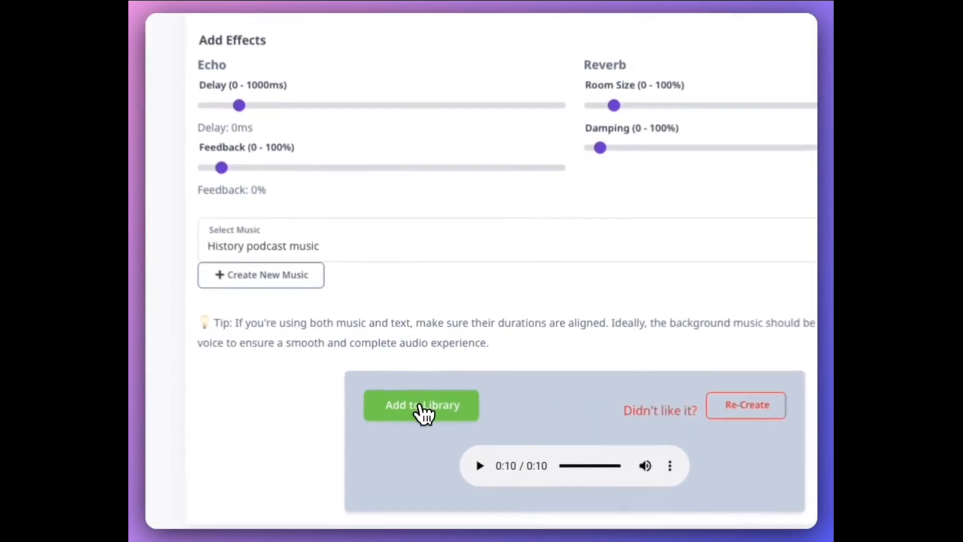
{"action": "left_click", "coordinate": [433, 403]}
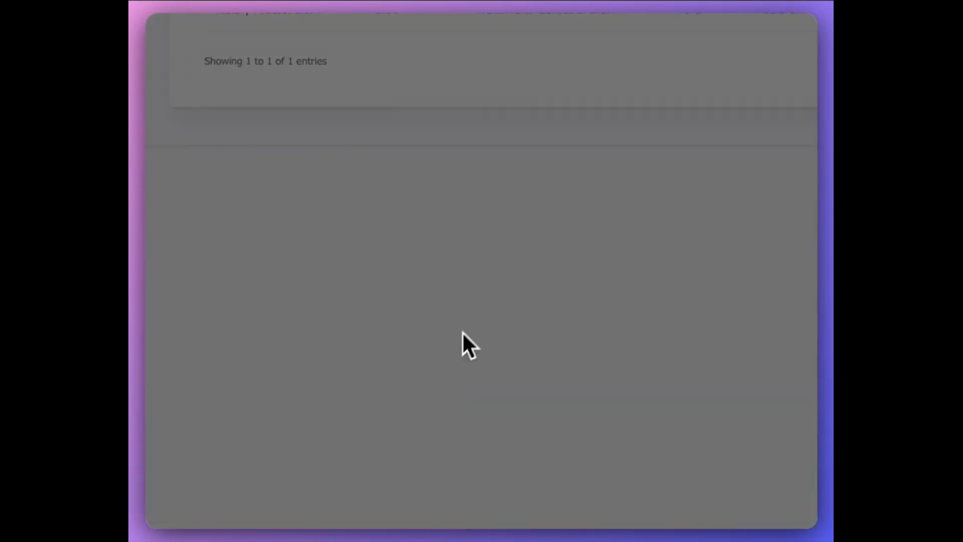
{"action": "left_click", "coordinate": [624, 79]}
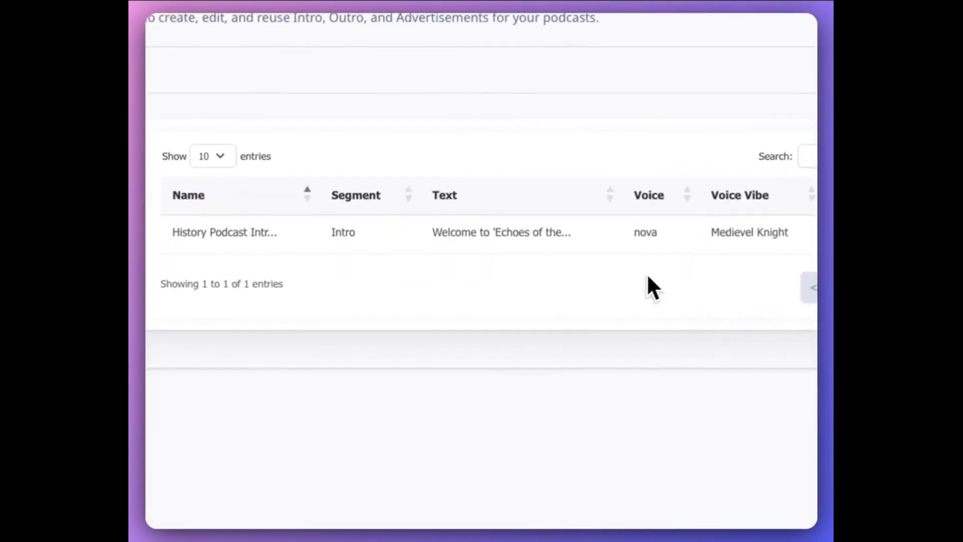
Start a new outro segment and name it "History Podcast Outro"
{"action": "left_click", "coordinate": [297, 210]}
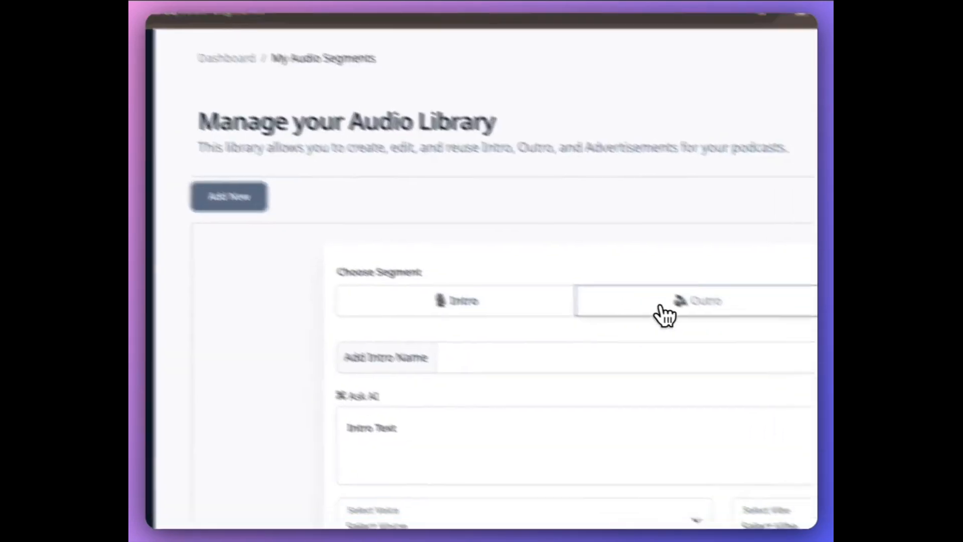
{"action": "left_click", "coordinate": [669, 315]}
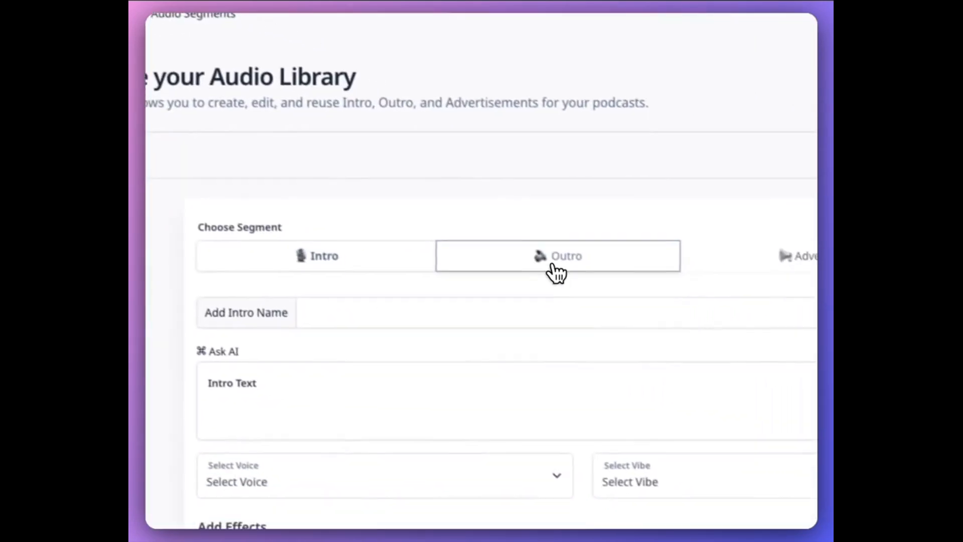
{"action": "left_click", "coordinate": [594, 356]}
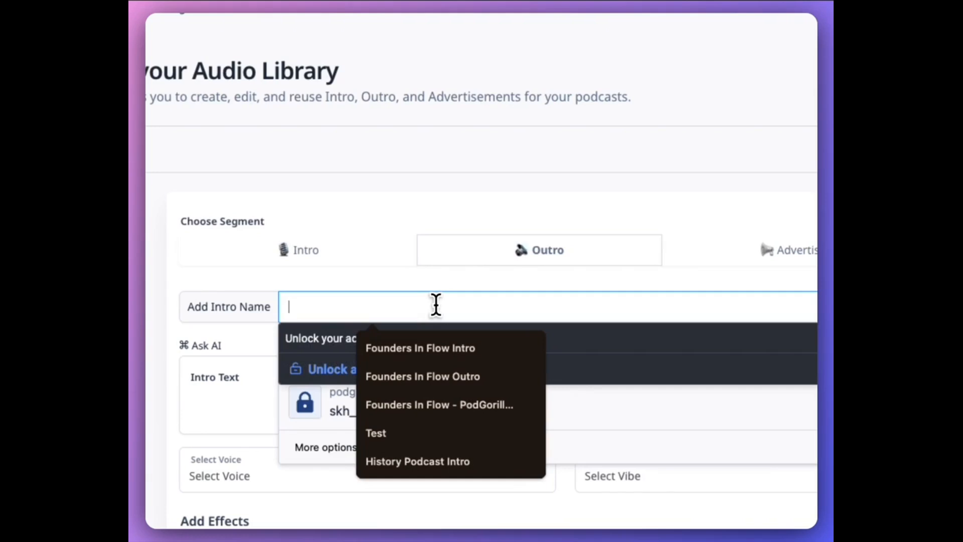
{"action": "type", "text": "Histo"}
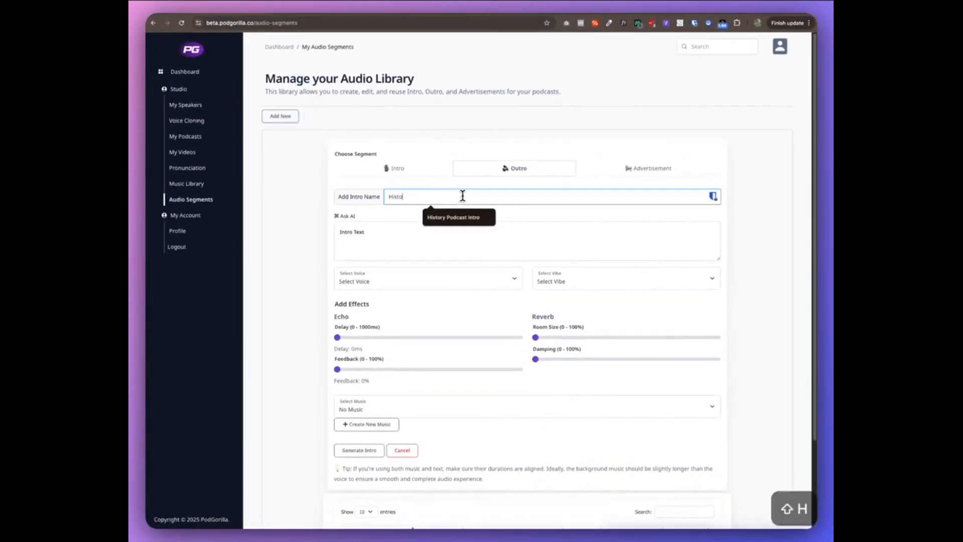
{"action": "key", "text": "Down"}
{"action": "key", "text": "Return"}
{"action": "key", "text": "alt+BackSpace"}
{"action": "type", "text": "Outro"}
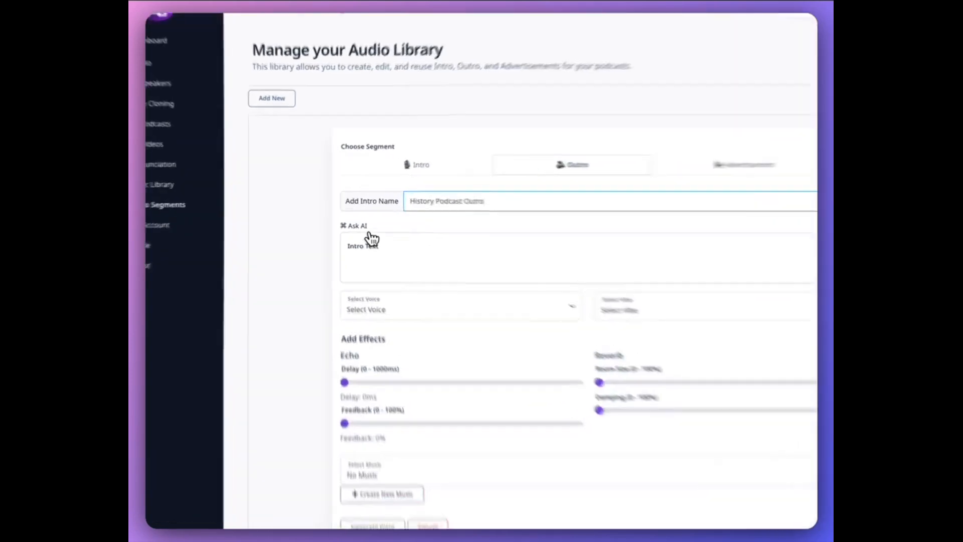
Generate the outro text with the AI request "Write me an outro asking people to like, share and subscribe for a podcast called Echoes of the Past"
{"action": "left_click", "coordinate": [346, 216]}
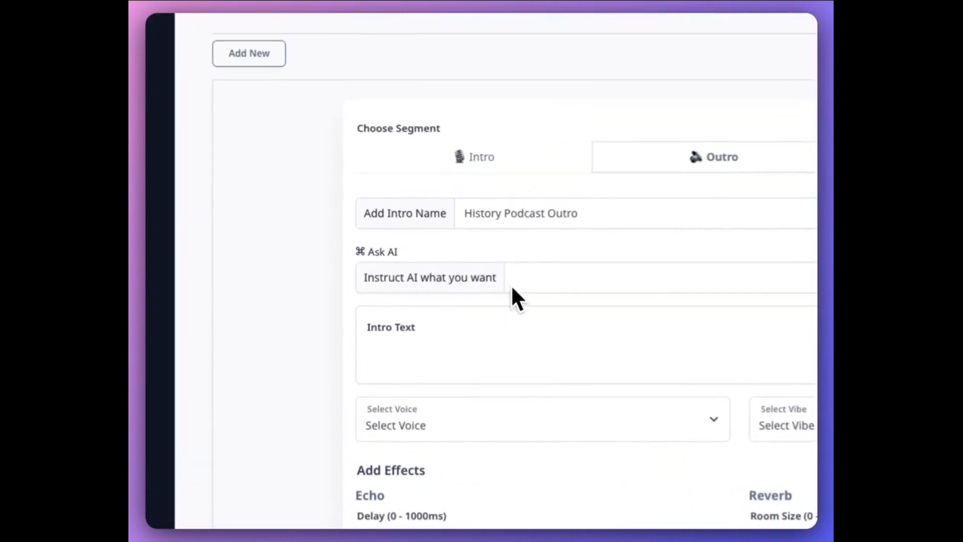
{"action": "left_click", "coordinate": [569, 286]}
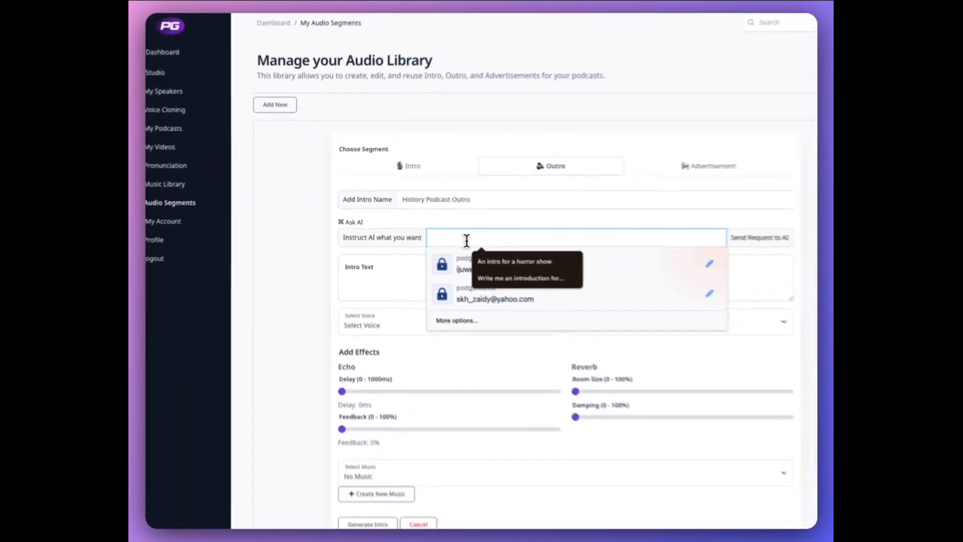
{"action": "type", "text": "Write me a"}
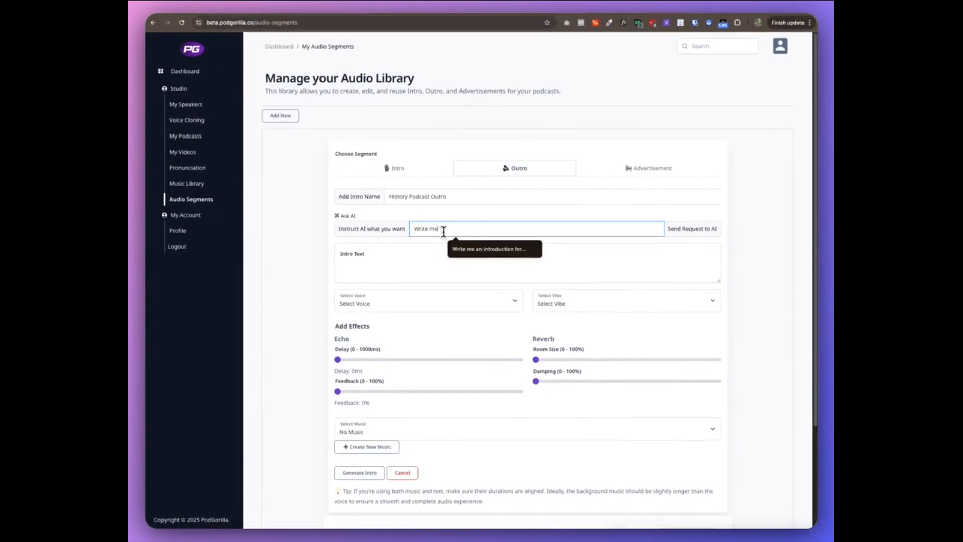
{"action": "type", "text": " outro"}
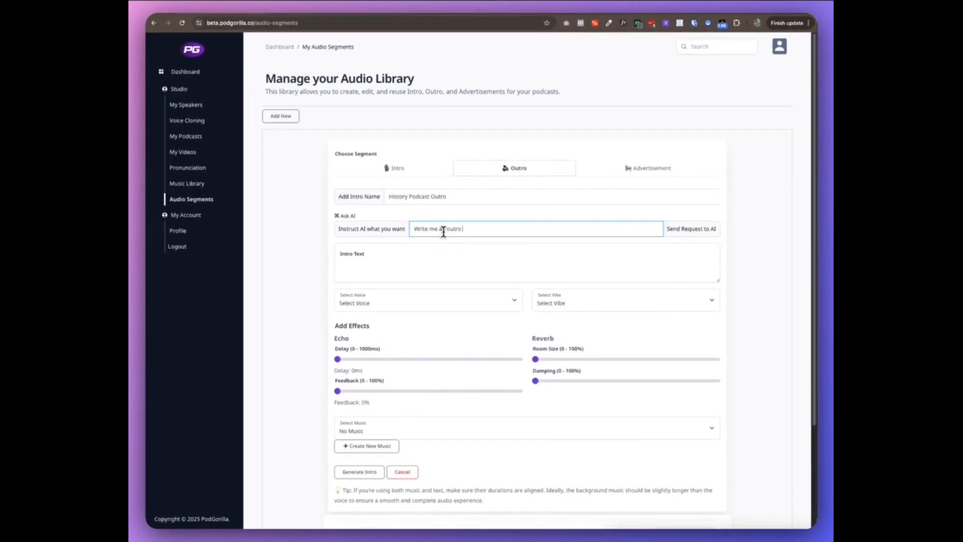
{"action": "type", "text": " asking people to like, share and subscribe for a podcast called"}
{"action": "type", "text": "Echoes of the Past"}
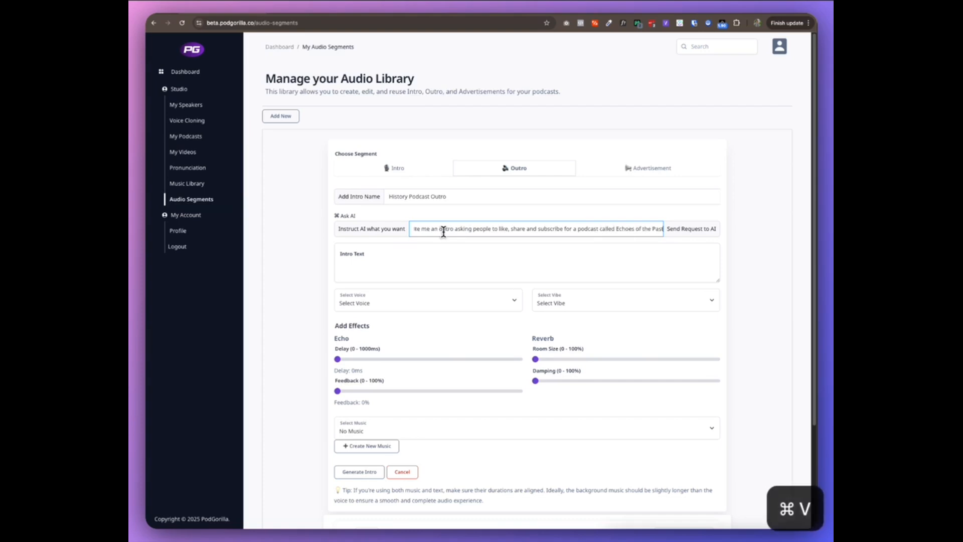
{"action": "left_click", "coordinate": [707, 234]}
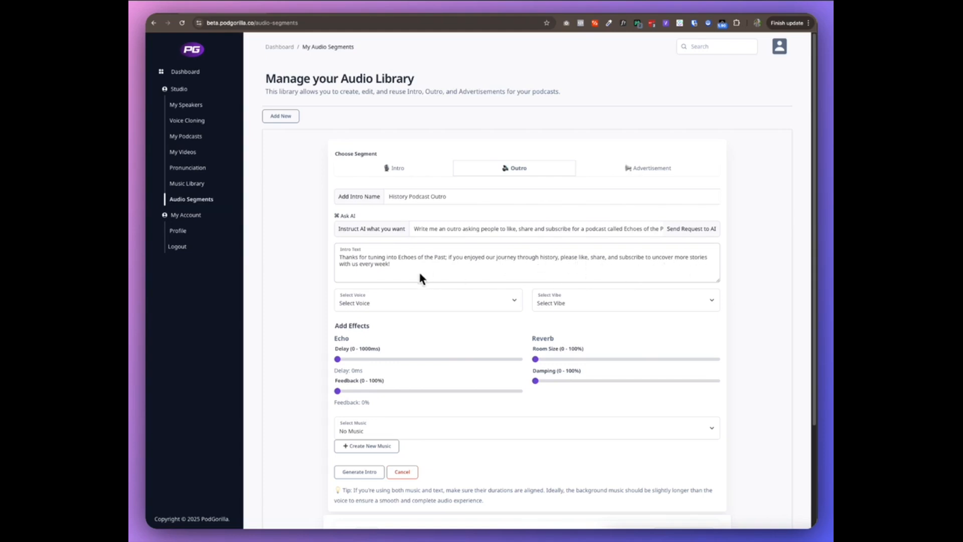
Set the outro's voice to Nova and its vibe to Medievel Knight
{"action": "scroll", "coordinate": [324, 270], "scroll_direction": "down", "scroll_amount": 2}
{"action": "left_click", "coordinate": [421, 238]}
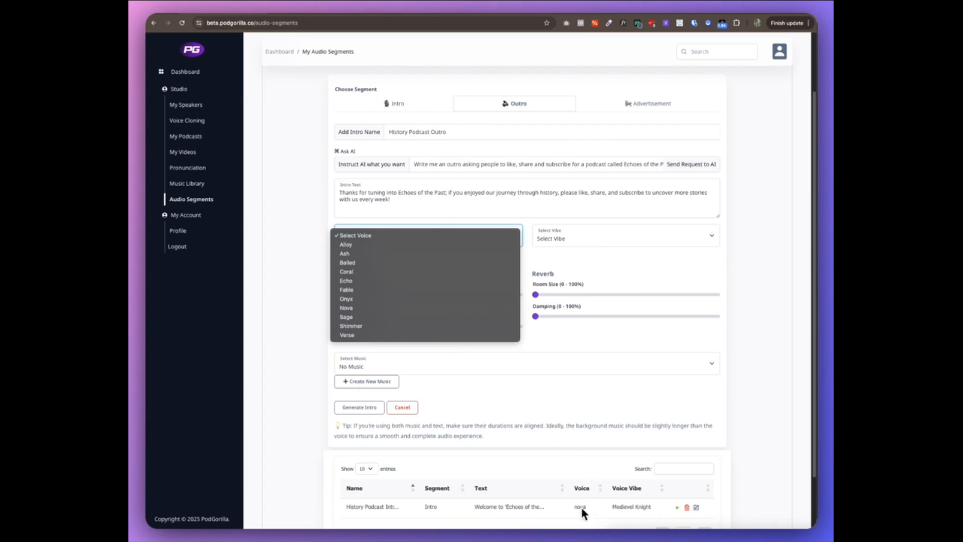
{"action": "left_click", "coordinate": [346, 308]}
{"action": "left_click", "coordinate": [595, 238]}
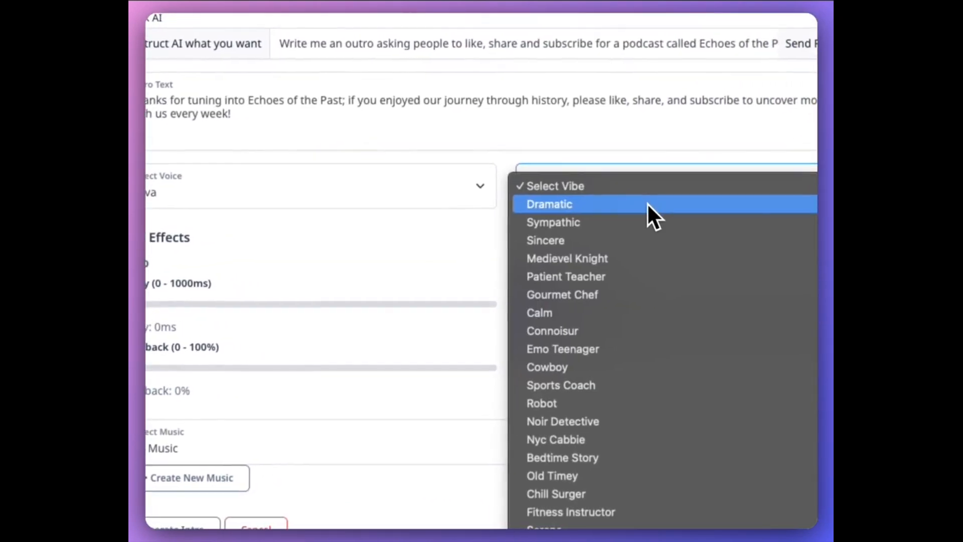
{"action": "left_click", "coordinate": [682, 255]}
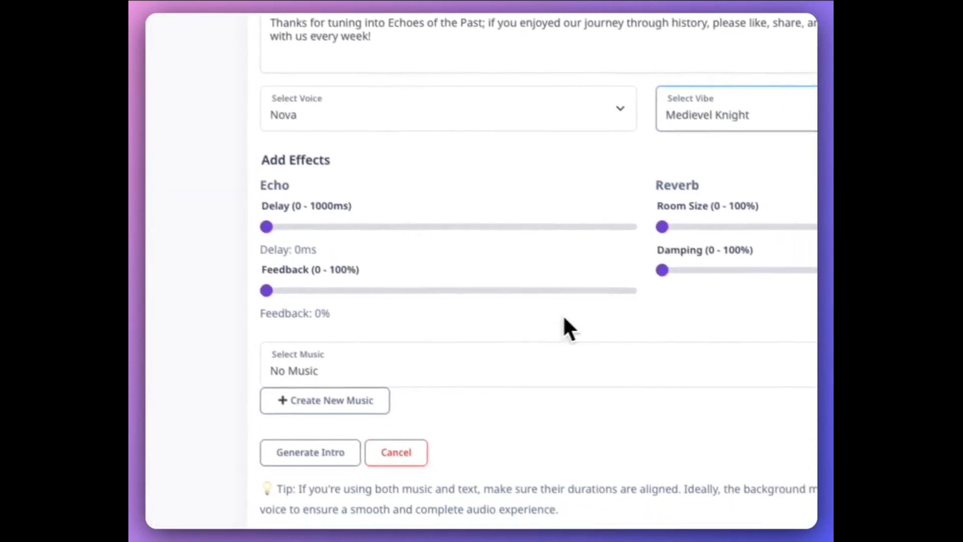
Set the outro's background music to "History podcast music" and stop the music preview
{"action": "left_click", "coordinate": [577, 404]}
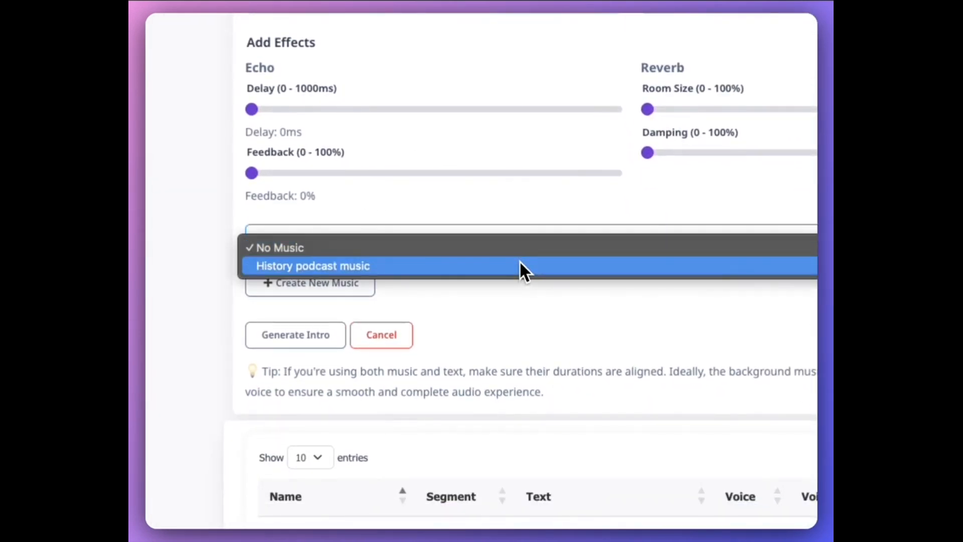
{"action": "left_click", "coordinate": [520, 267]}
{"action": "left_click", "coordinate": [281, 335]}
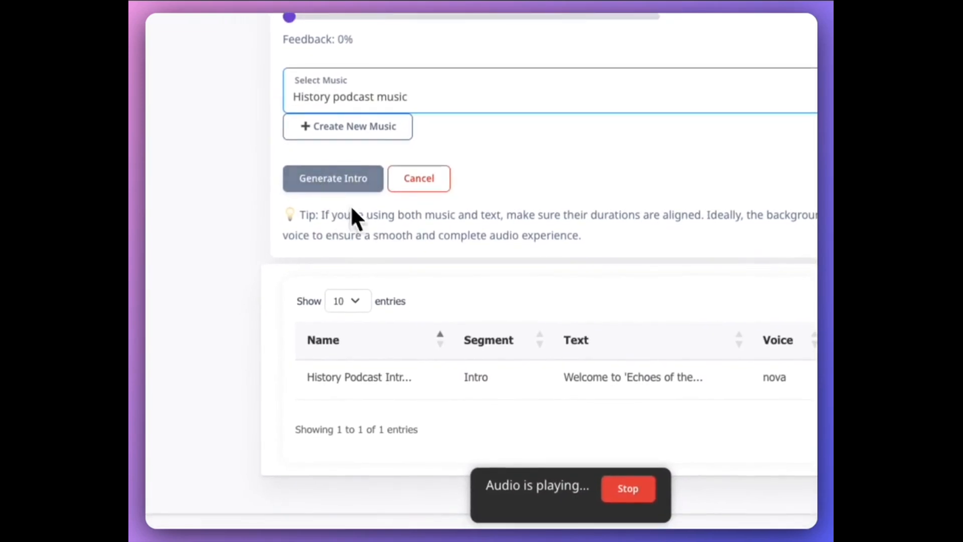
{"action": "left_click", "coordinate": [646, 494]}
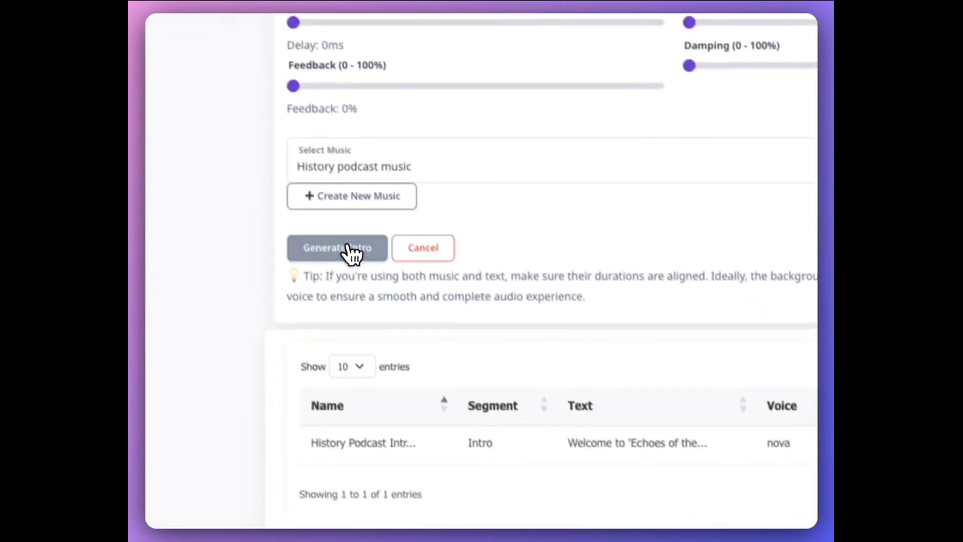
Generate the outro segment, listen to the result and add it to the audio library
{"action": "left_click", "coordinate": [351, 249]}
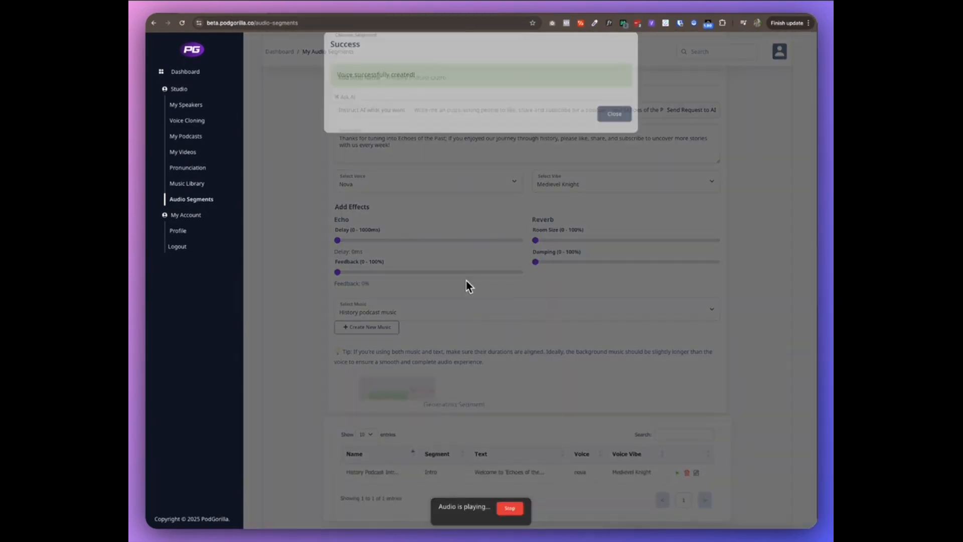
{"action": "left_click", "coordinate": [613, 126]}
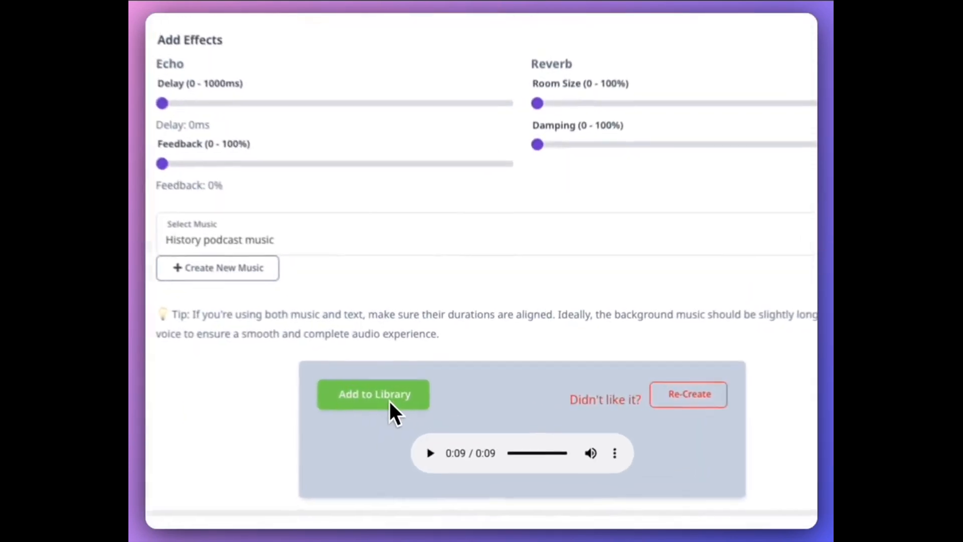
{"action": "left_click", "coordinate": [381, 400]}
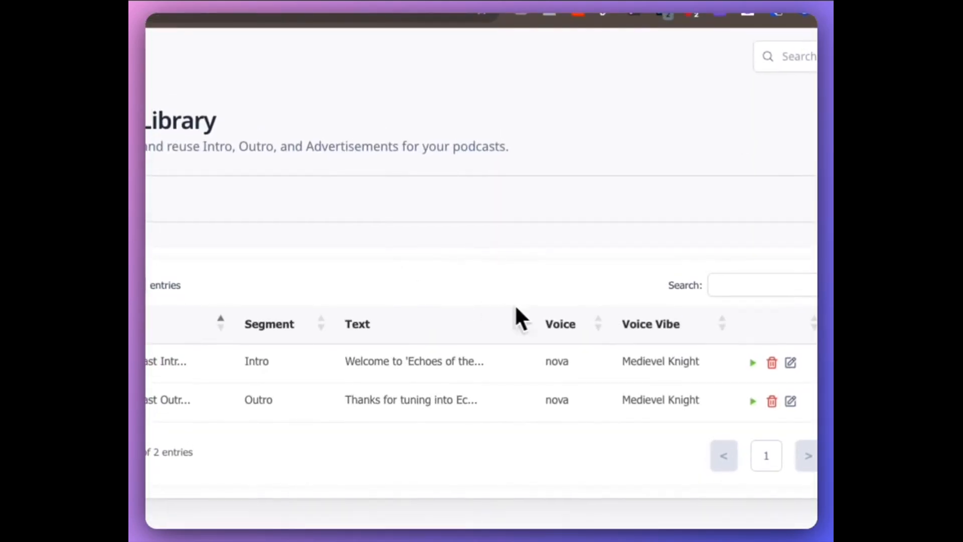
Start a new advertisement segment and name it "History Podcast Ad"
{"action": "left_click", "coordinate": [227, 219]}
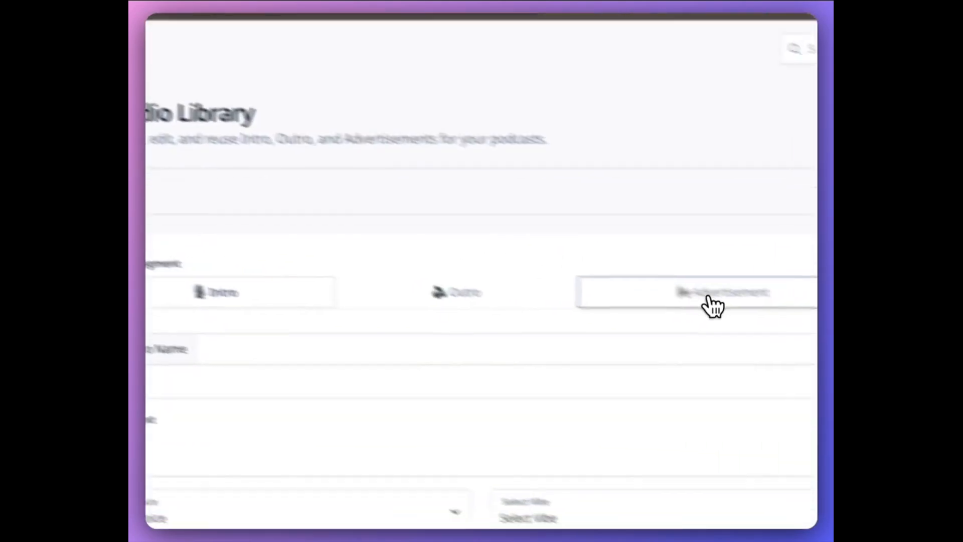
{"action": "left_click", "coordinate": [576, 255]}
{"action": "left_click", "coordinate": [408, 297]}
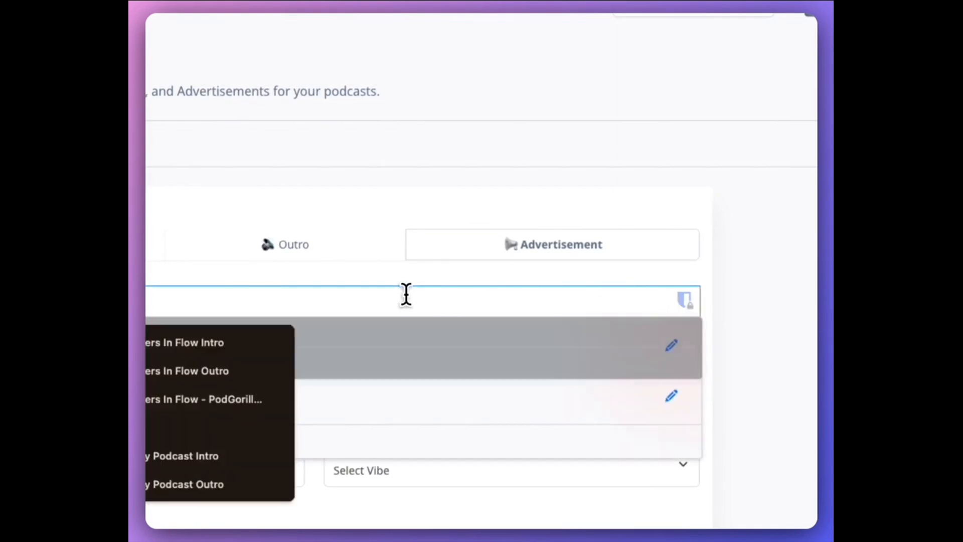
{"action": "type", "text": "Histor"}
{"action": "type", "text": "y Podca"}
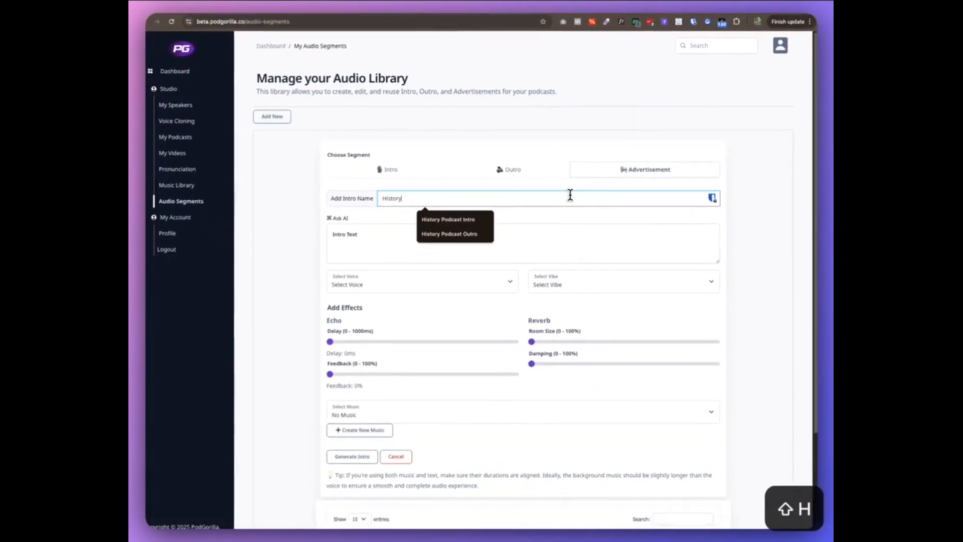
{"action": "type", "text": "st Ad"}
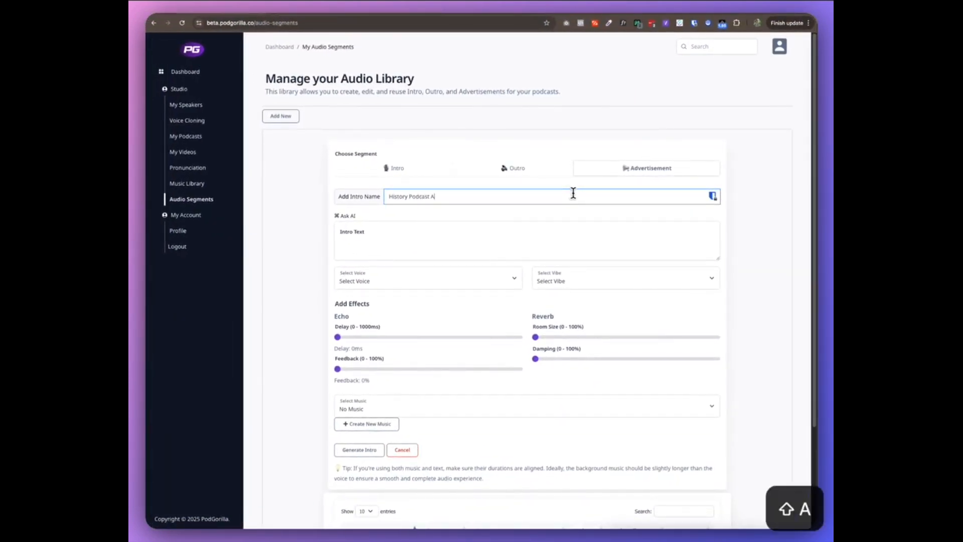
Have the AI write the segment text from the prompt "Write me an ad that interrupts a history podcast, selling a book with 1000 factual historic artifacts"
{"action": "left_click", "coordinate": [382, 251]}
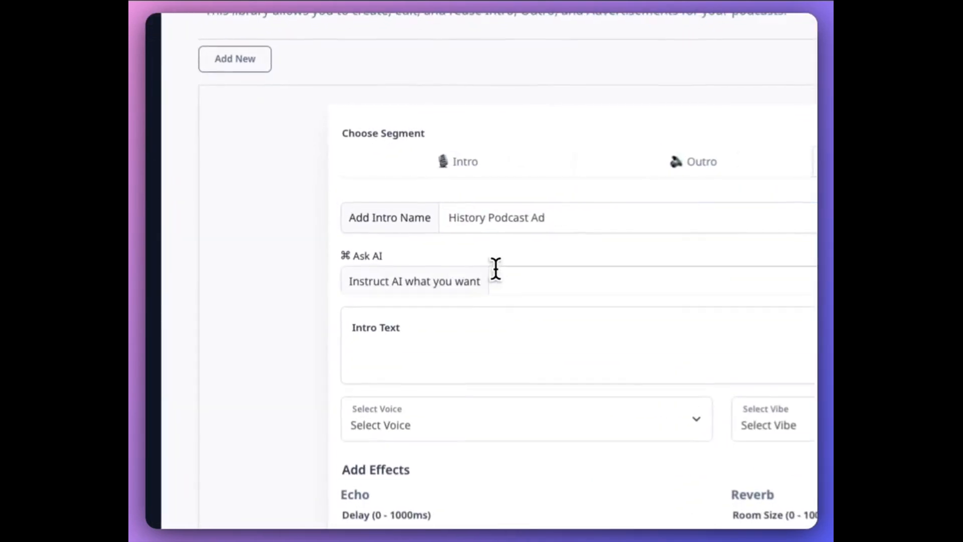
{"action": "left_click", "coordinate": [577, 283]}
{"action": "type", "text": "Write mn"}
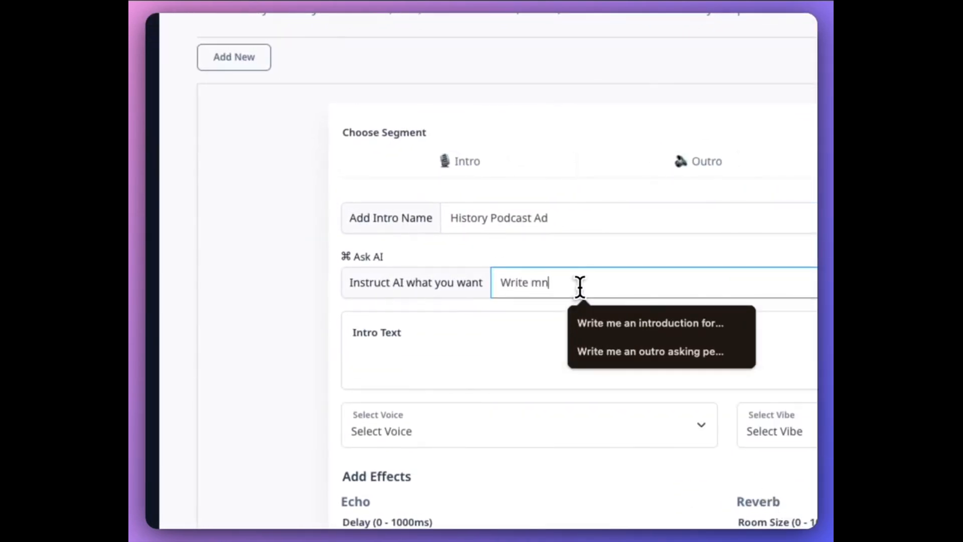
{"action": "key", "text": "BackSpace"}
{"action": "type", "text": "e an ad that"}
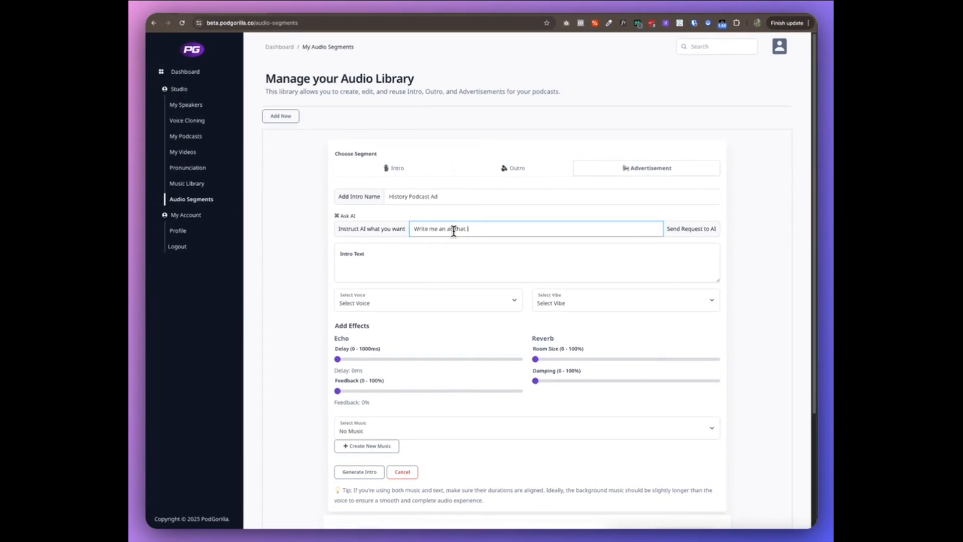
{"action": "type", "text": " interrupts a history podcast, selling a book with 1000"}
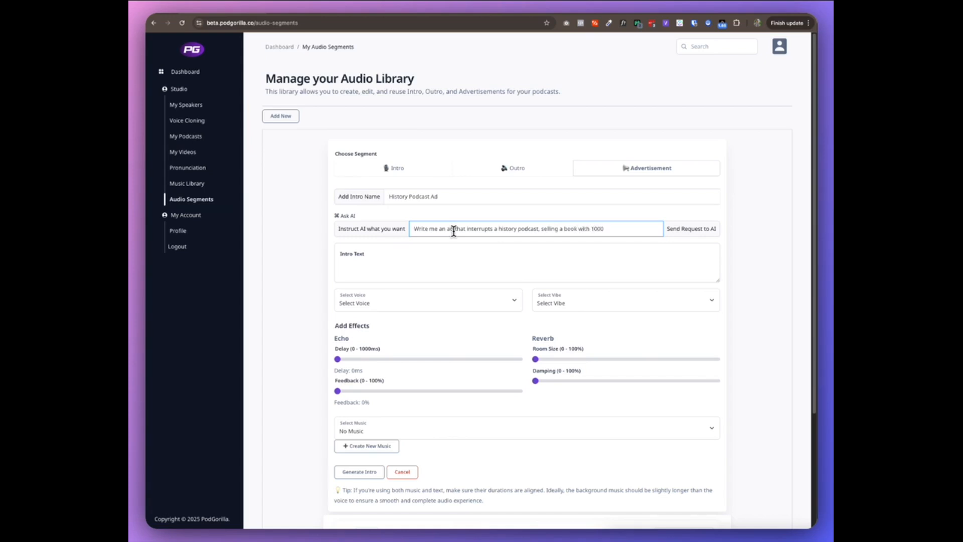
{"action": "type", "text": " factual"}
{"action": "type", "text": " A.I"}
{"action": "key", "text": "BackSpace"}
{"action": "key", "text": "BackSpace"}
{"action": "key", "text": "BackSpace"}
{"action": "key", "text": "BackSpace"}
{"action": "type", "text": "hist"}
{"action": "key", "text": "BackSpace"}
{"action": "type", "text": "acts"}
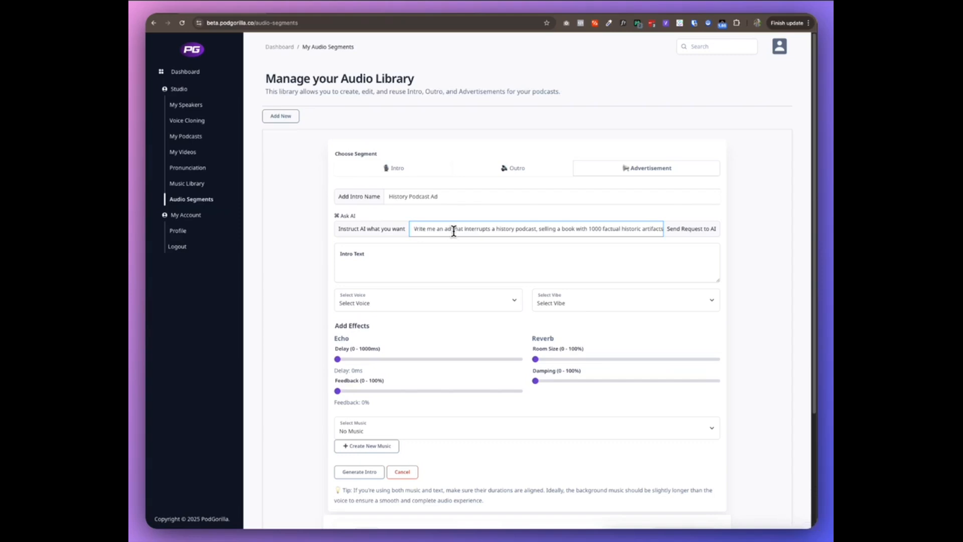
{"action": "left_click", "coordinate": [705, 228]}
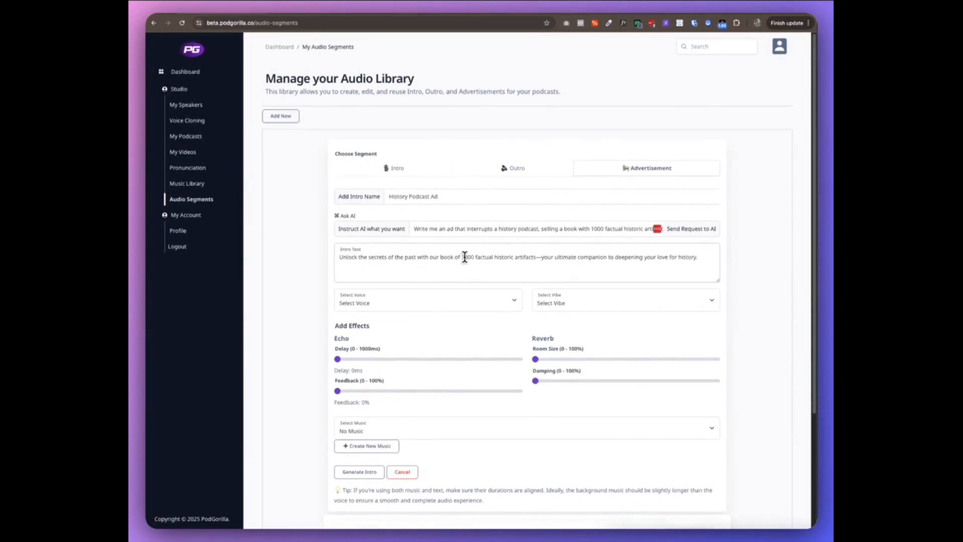
Insert "Today's podcast is brought to you by our sponsor, The History Museum." at the beginning of the ad text
{"action": "left_click", "coordinate": [541, 257]}
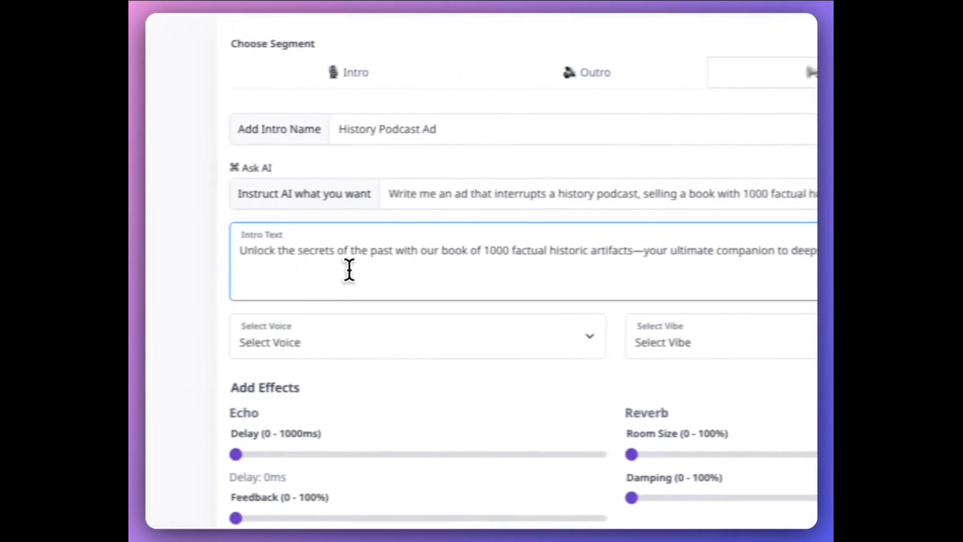
{"action": "left_click", "coordinate": [294, 260]}
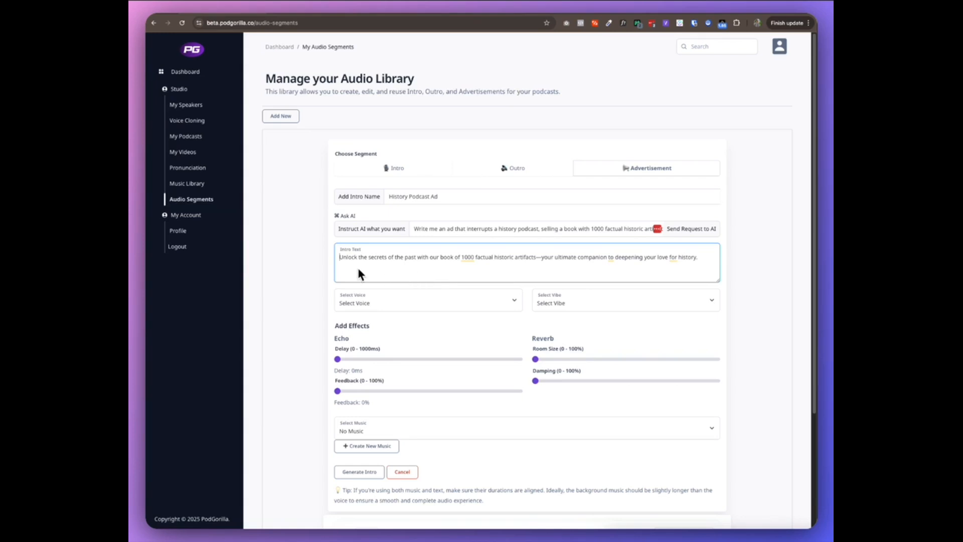
{"action": "type", "text": "Today's "}
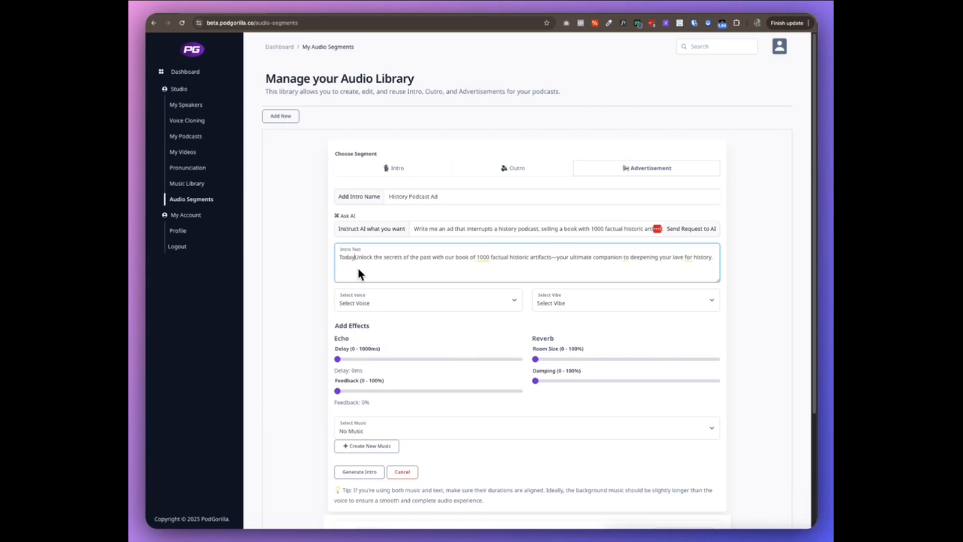
{"action": "type", "text": "podcast is br"}
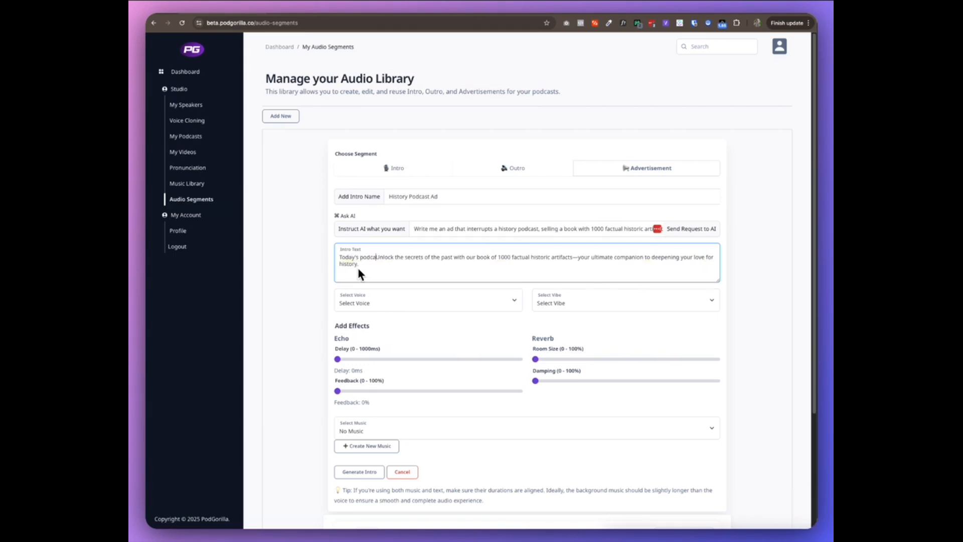
{"action": "type", "text": "ought to you "}
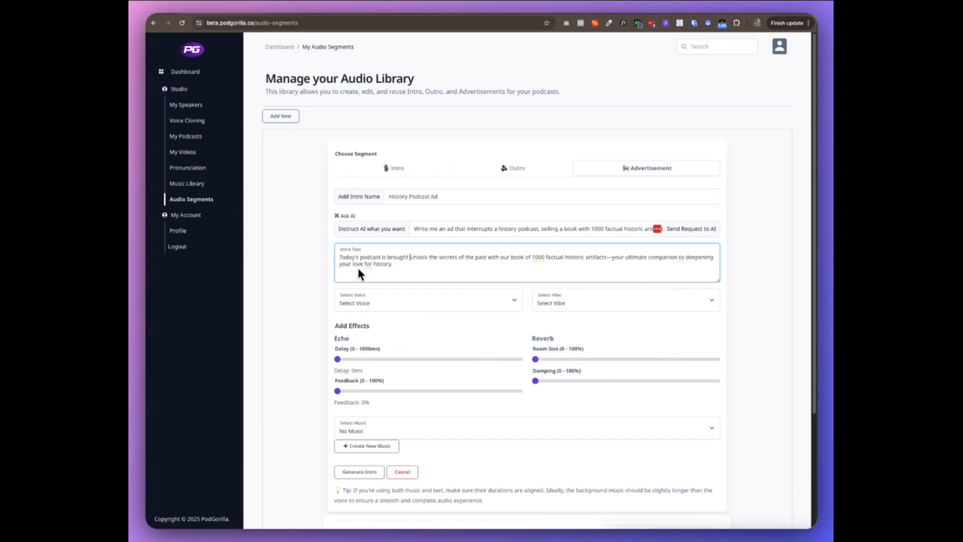
{"action": "type", "text": "by our "}
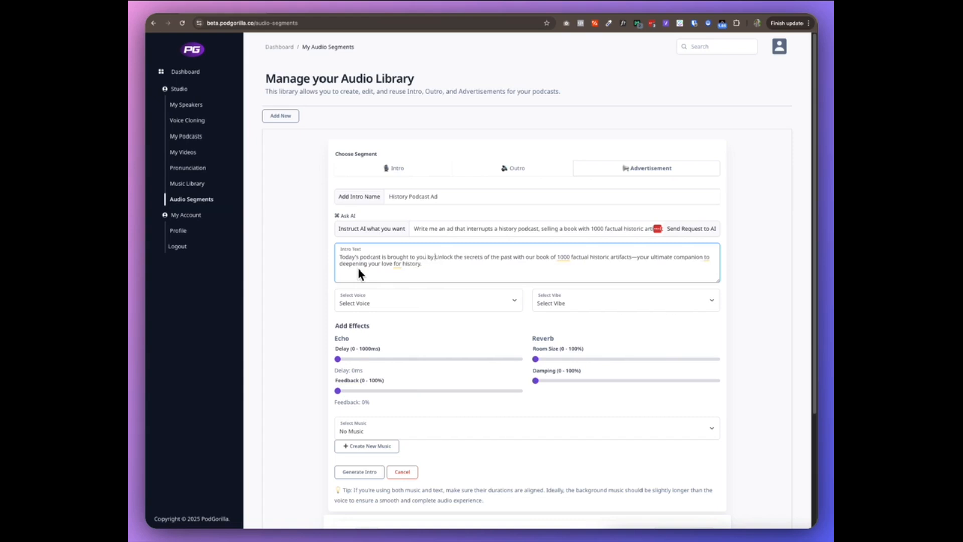
{"action": "type", "text": "sponsor,"}
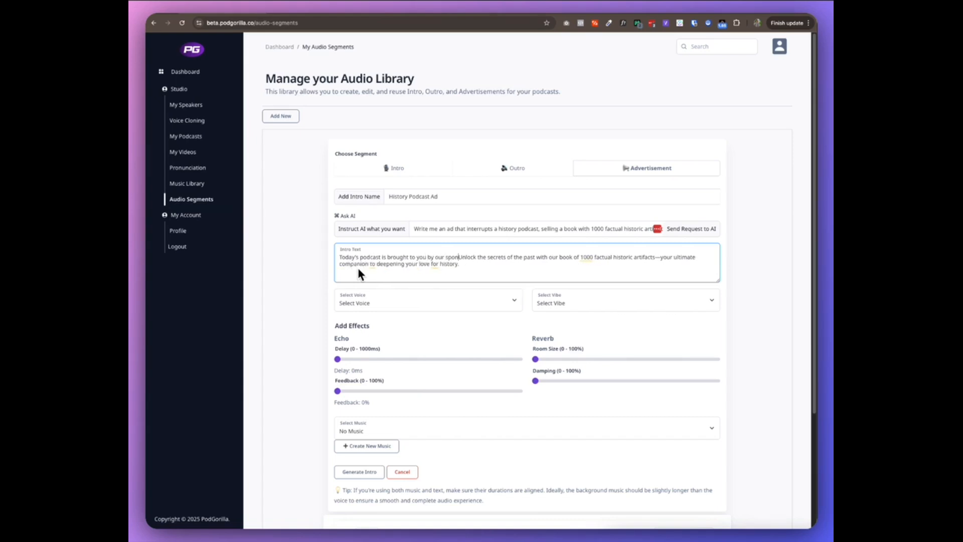
{"action": "type", "text": " The Unlock "}
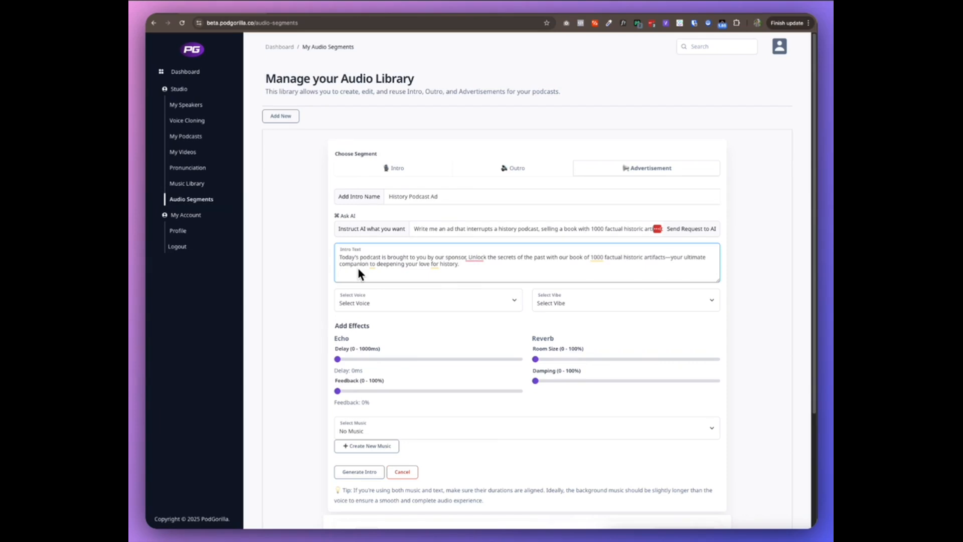
{"action": "type", "text": "t"}
{"action": "key", "text": "BackSpace"}
{"action": "type", "text": "The "}
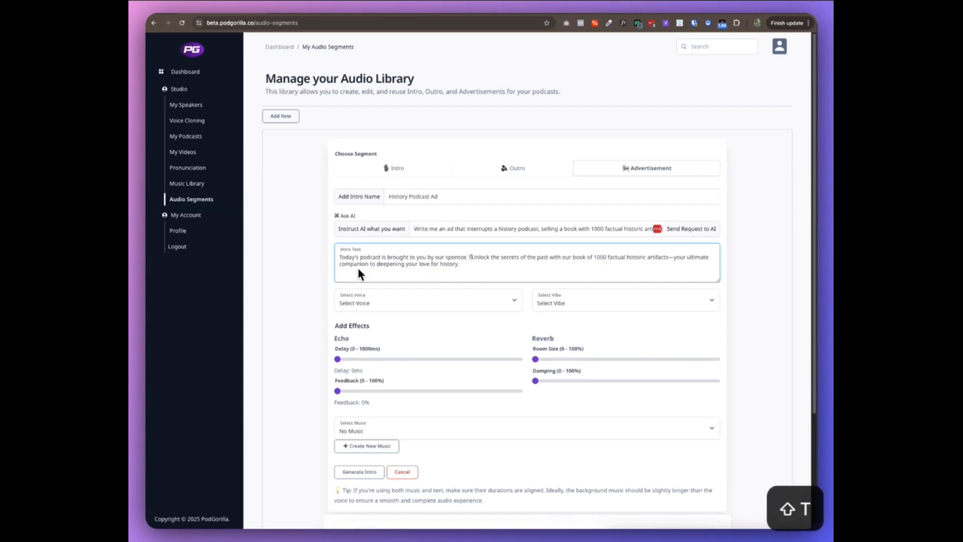
{"action": "type", "text": "h"}
{"action": "key", "text": "BackSpace"}
{"action": "type", "text": "History Mues"}
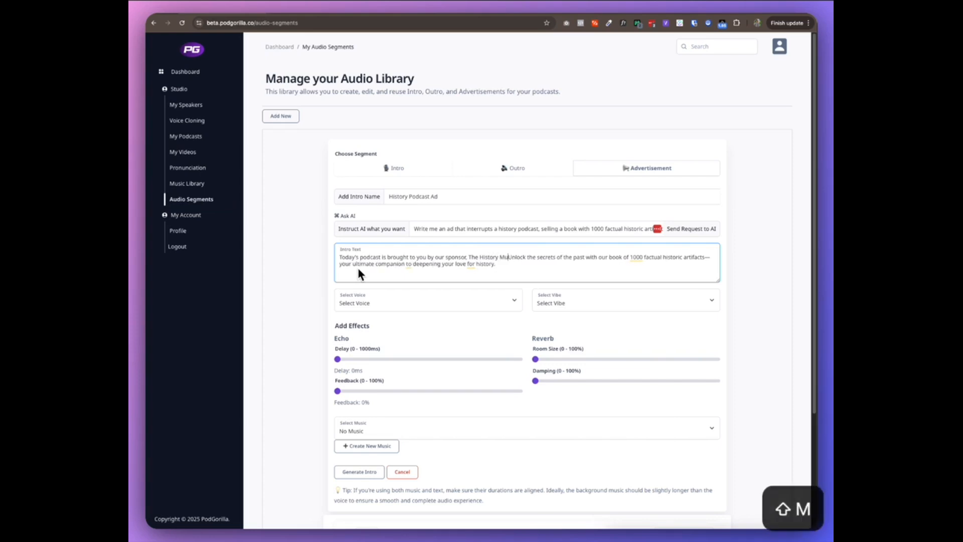
{"action": "type", "text": "m"}
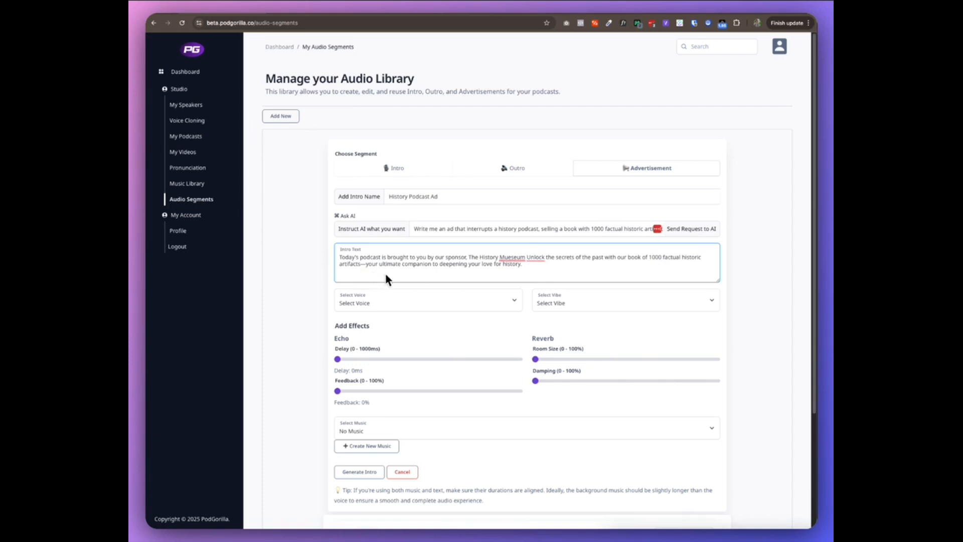
{"action": "left_click", "coordinate": [517, 277]}
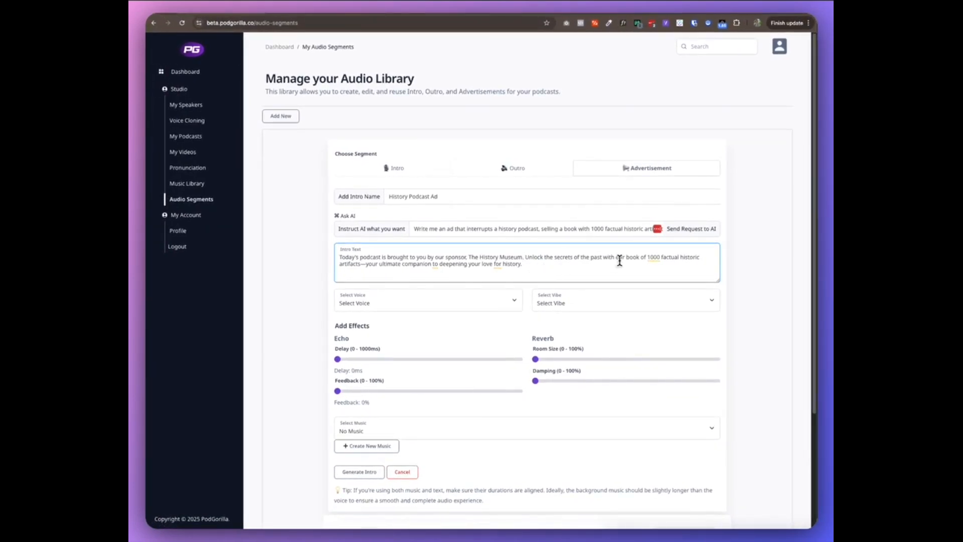
Append "Go to podgorilla.co and order today" to the end of the ad text
{"action": "left_click", "coordinate": [545, 264]}
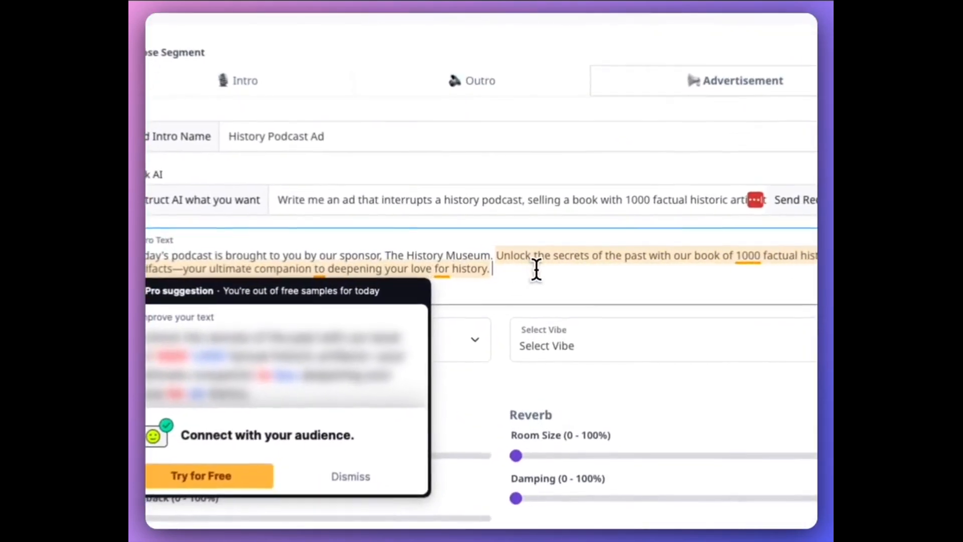
{"action": "type", "text": "Go to "}
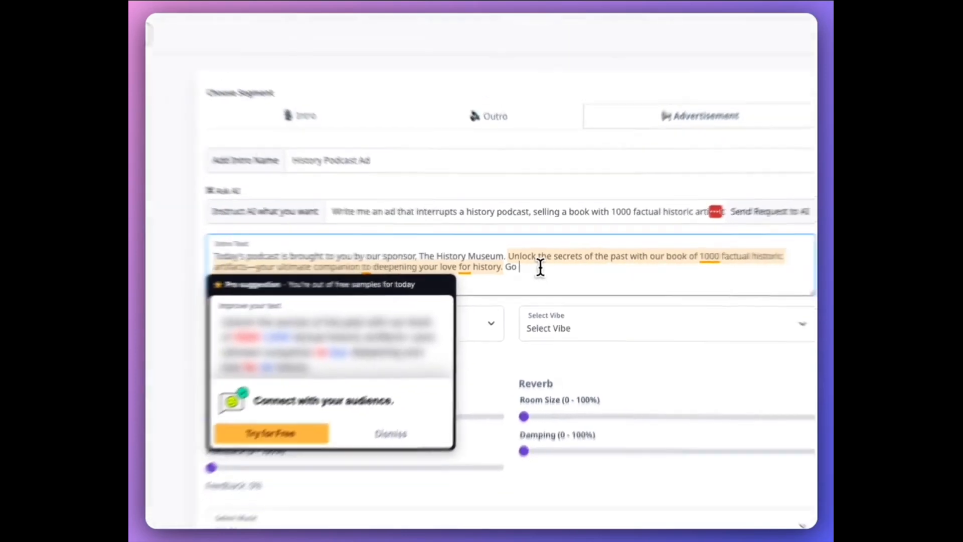
{"action": "type", "text": "podgorilla.co and order today"}
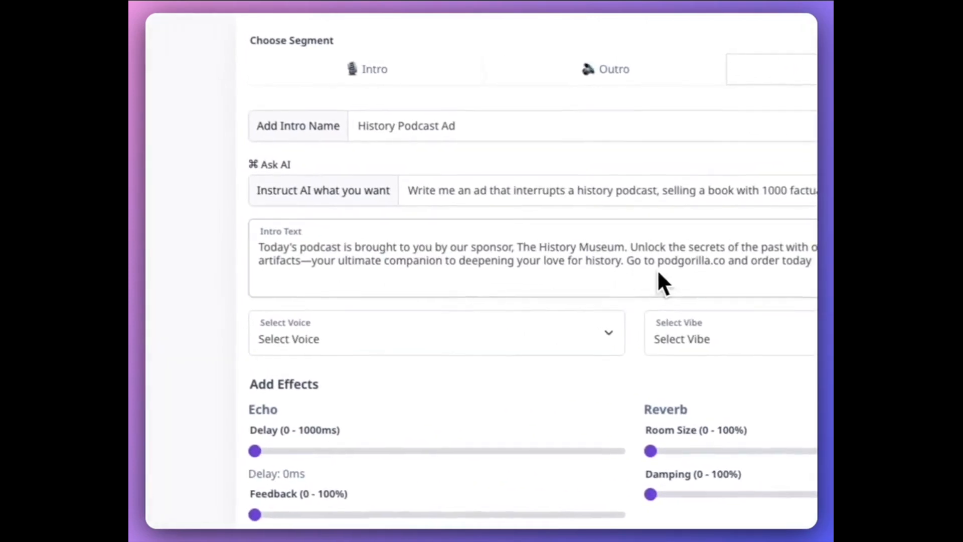
Set the advertisement's voice to Alloy and its vibe to Calm
{"action": "scroll", "coordinate": [378, 217], "scroll_direction": "down", "scroll_amount": 1}
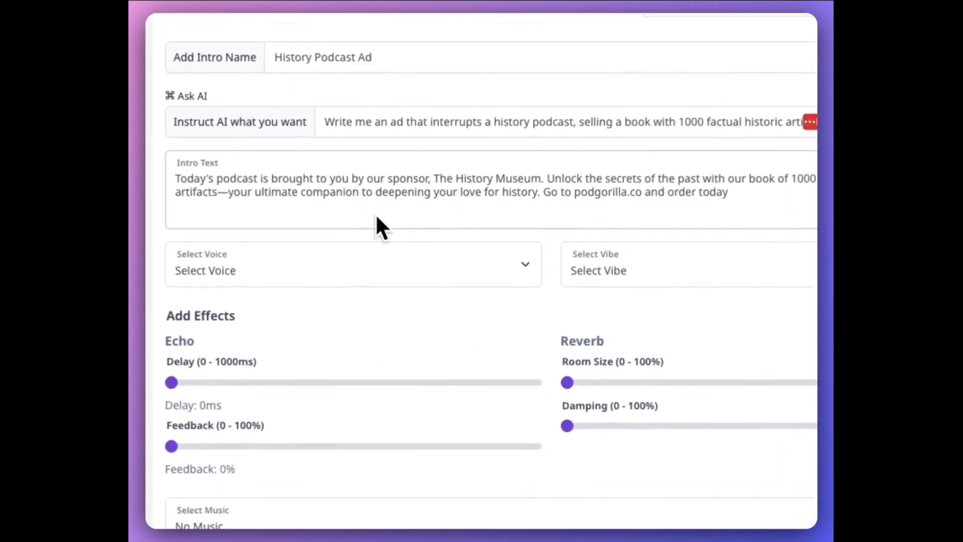
{"action": "left_click", "coordinate": [393, 247]}
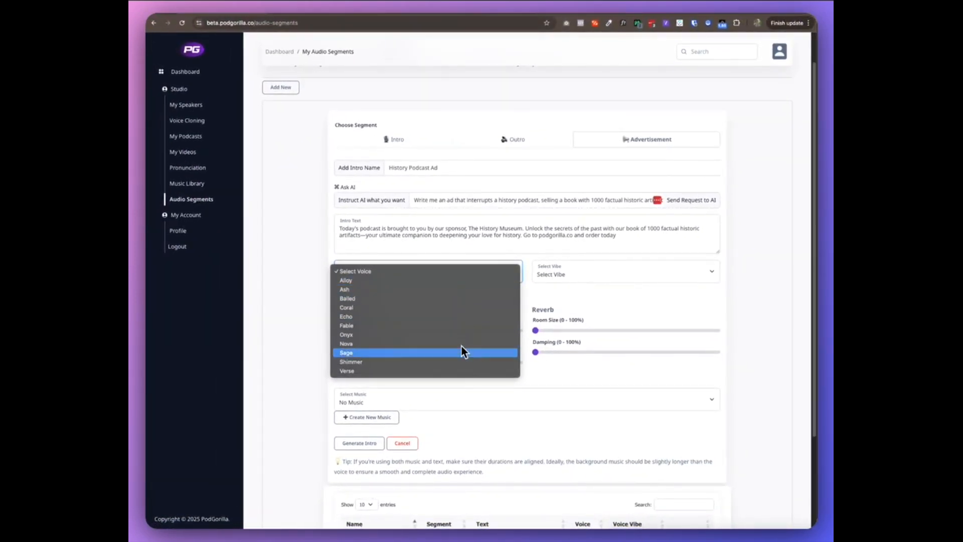
{"action": "left_click", "coordinate": [454, 279]}
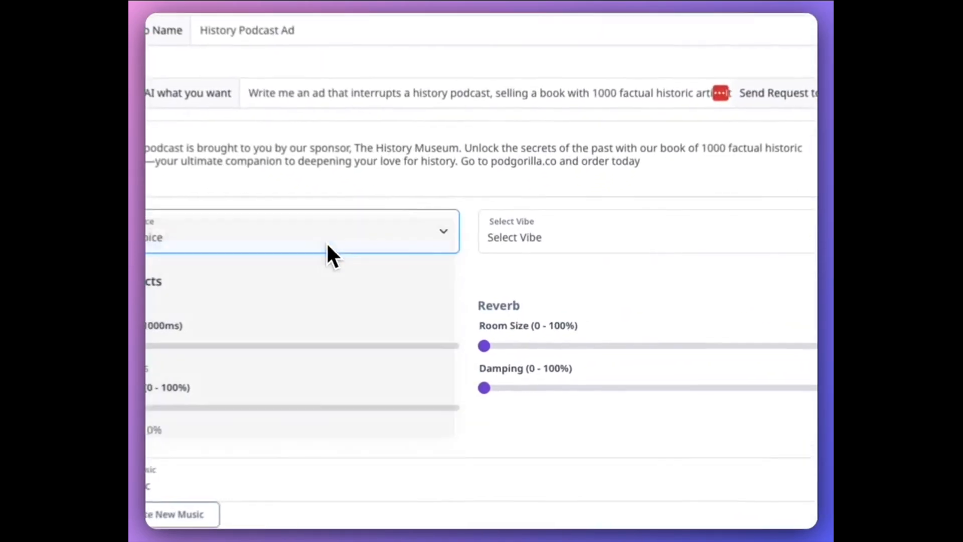
{"action": "left_click", "coordinate": [687, 245]}
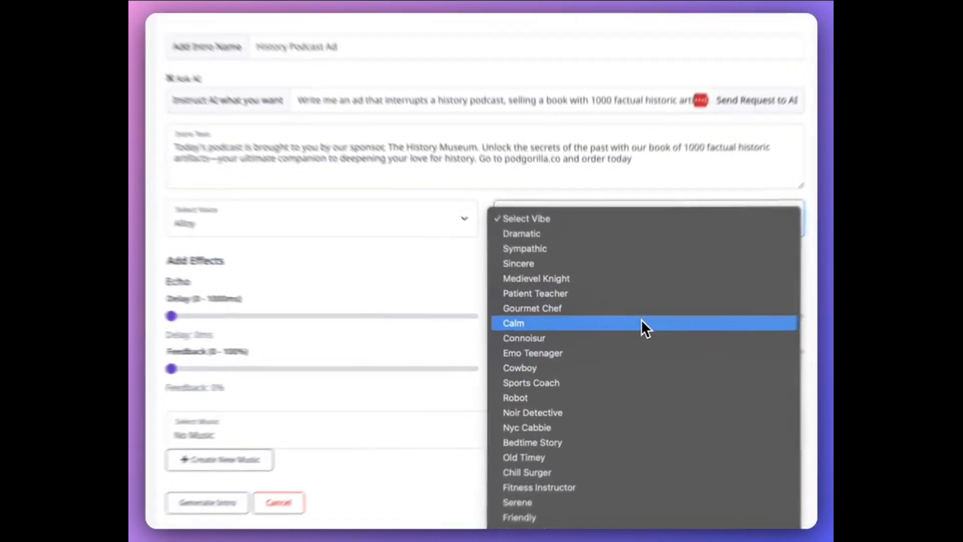
{"action": "left_click", "coordinate": [643, 324]}
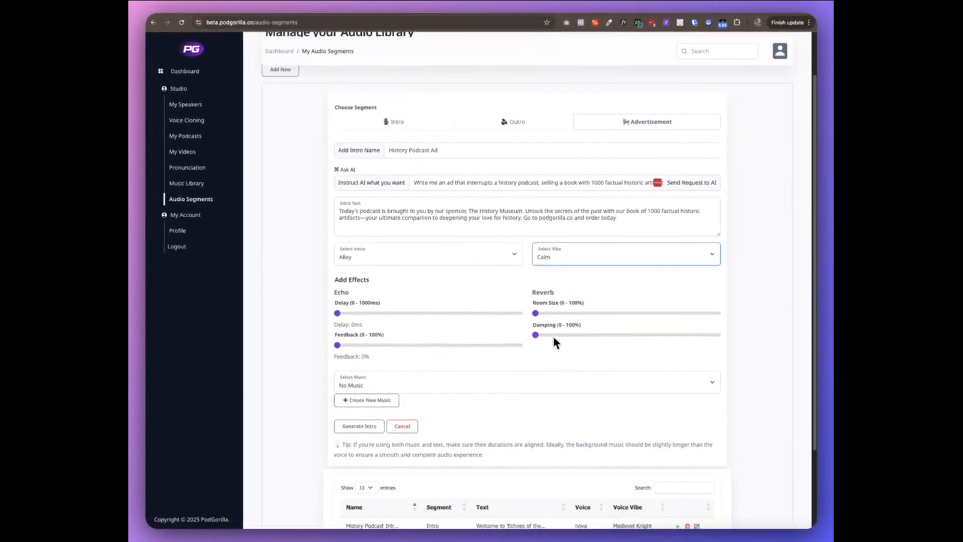
Generate the advertisement segment without music, listen to the result and add it to the audio library
{"action": "scroll", "coordinate": [488, 378], "scroll_direction": "down", "scroll_amount": 1}
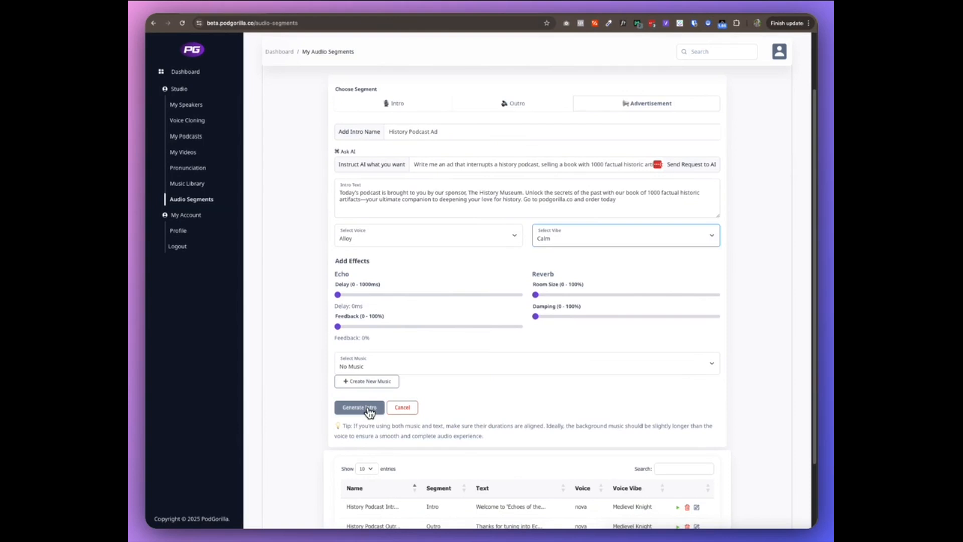
{"action": "left_click", "coordinate": [368, 410]}
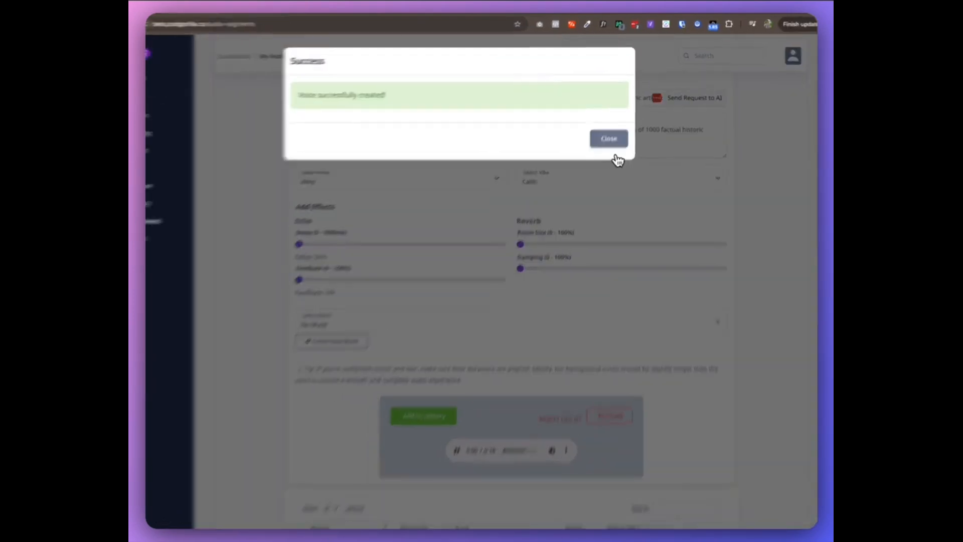
{"action": "left_click", "coordinate": [609, 139]}
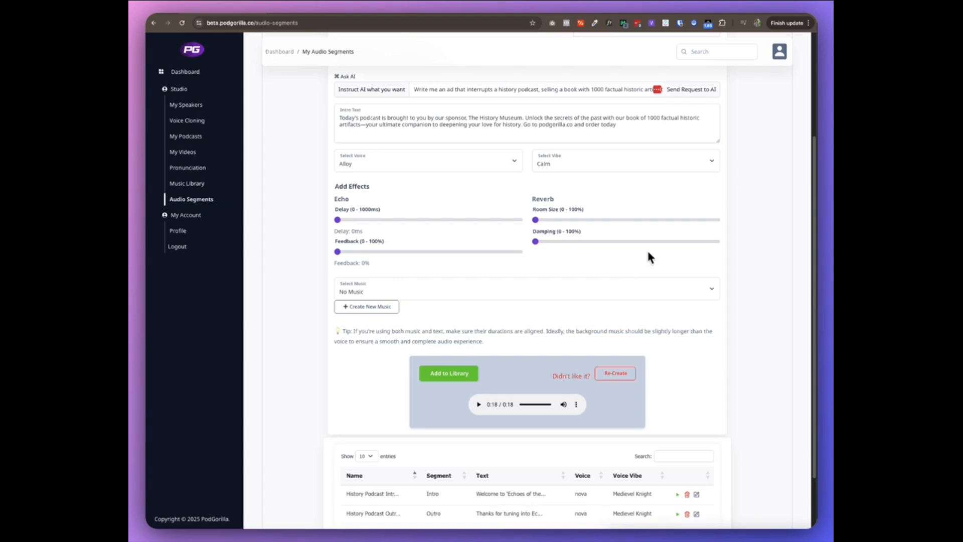
{"action": "scroll", "coordinate": [689, 314], "scroll_direction": "down", "scroll_amount": 3}
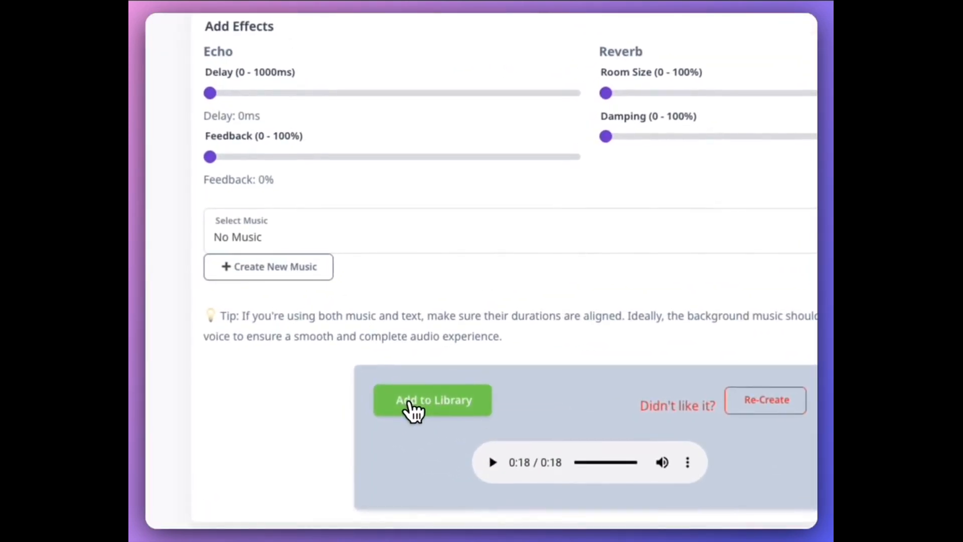
{"action": "left_click", "coordinate": [411, 404]}
{"action": "left_click", "coordinate": [672, 143]}
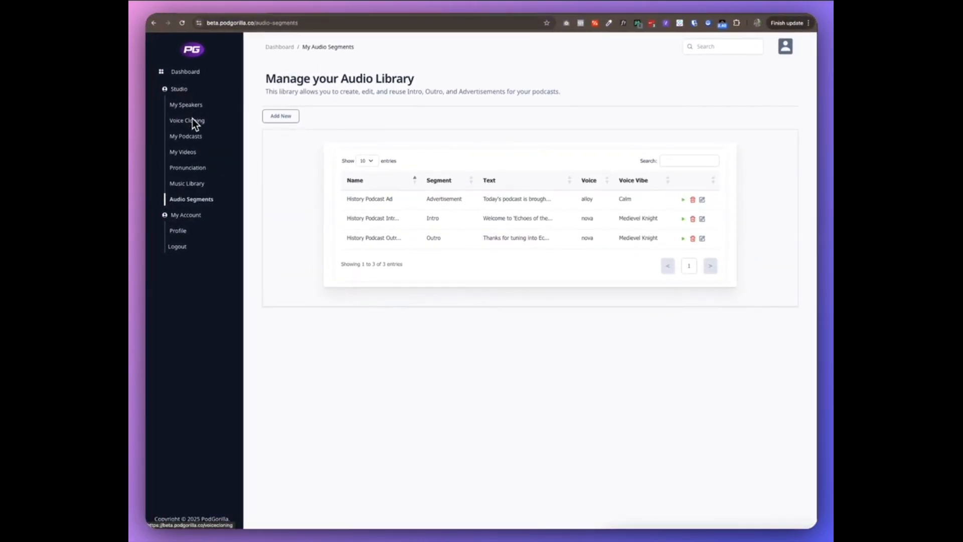
Start a new podcast under My Podcasts and name it "Echoes Of The Past"
{"action": "left_click", "coordinate": [193, 137]}
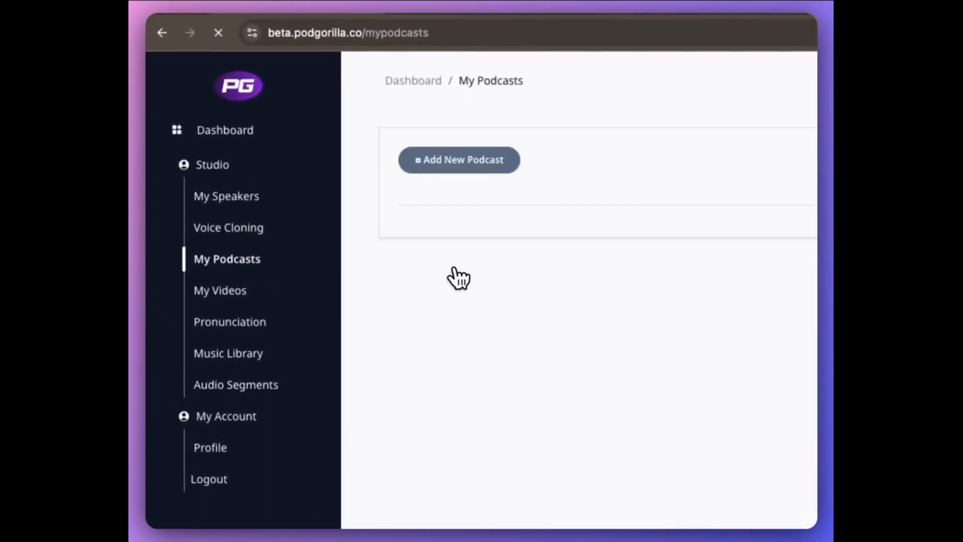
{"action": "left_click", "coordinate": [444, 162]}
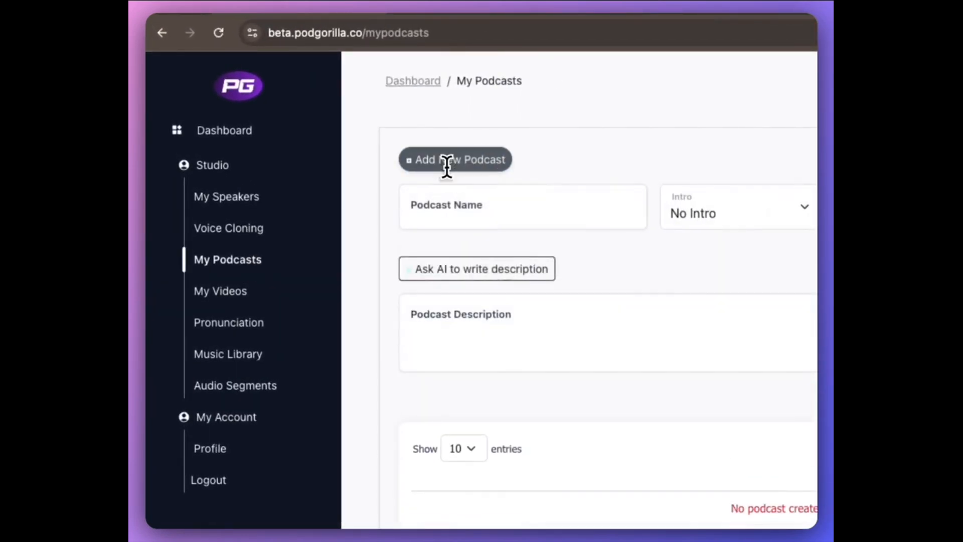
{"action": "left_click", "coordinate": [498, 209]}
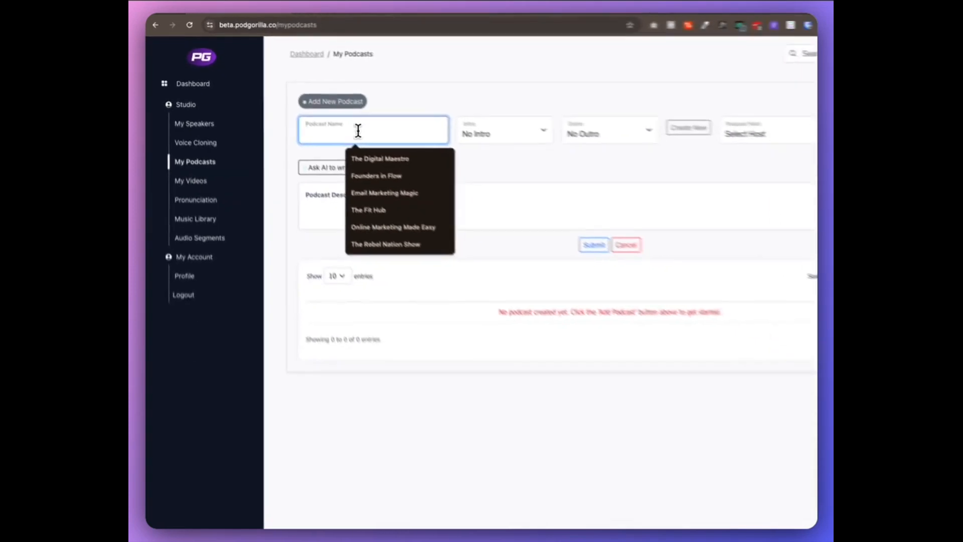
{"action": "type", "text": "Echoes Of The Past"}
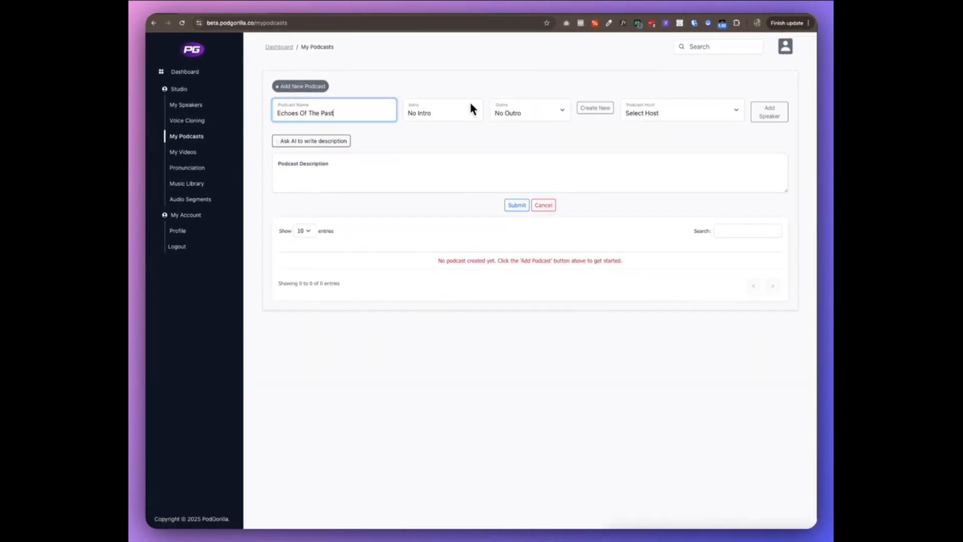
Assign History Podcast Intro and History Podcast Outro to the podcast and choose one of the default speakers as its host
{"action": "left_click", "coordinate": [445, 115]}
{"action": "left_click", "coordinate": [441, 122]}
{"action": "left_click", "coordinate": [515, 110]}
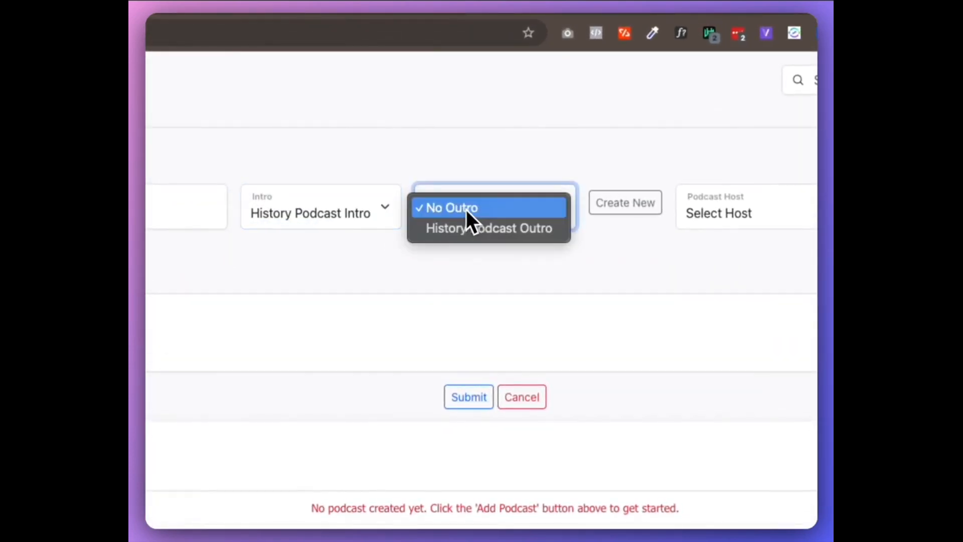
{"action": "left_click", "coordinate": [492, 229]}
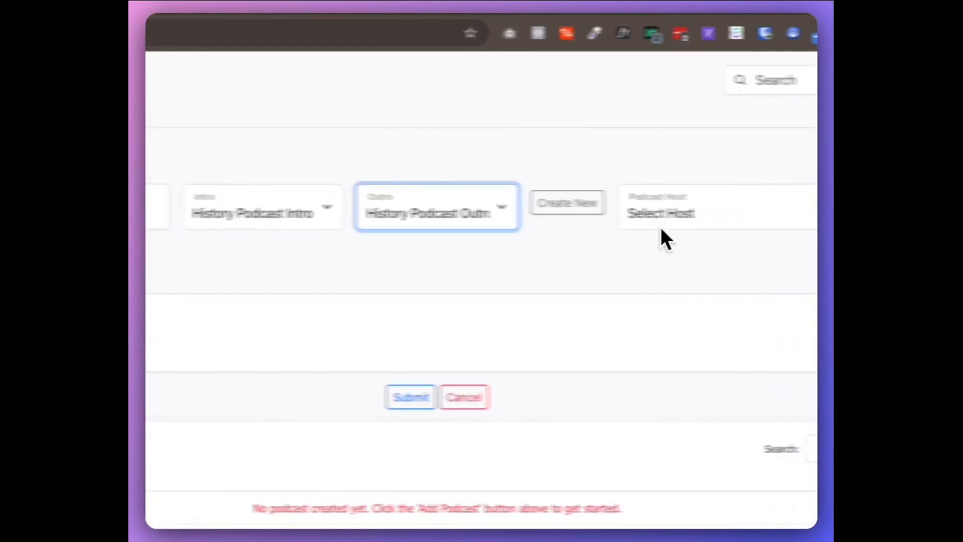
{"action": "left_click", "coordinate": [720, 213]}
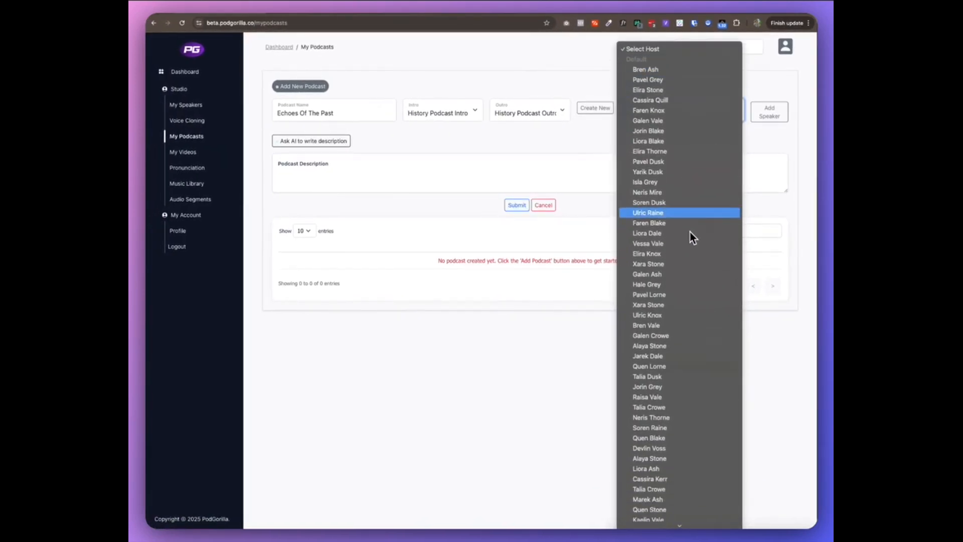
{"action": "left_click", "coordinate": [617, 315]}
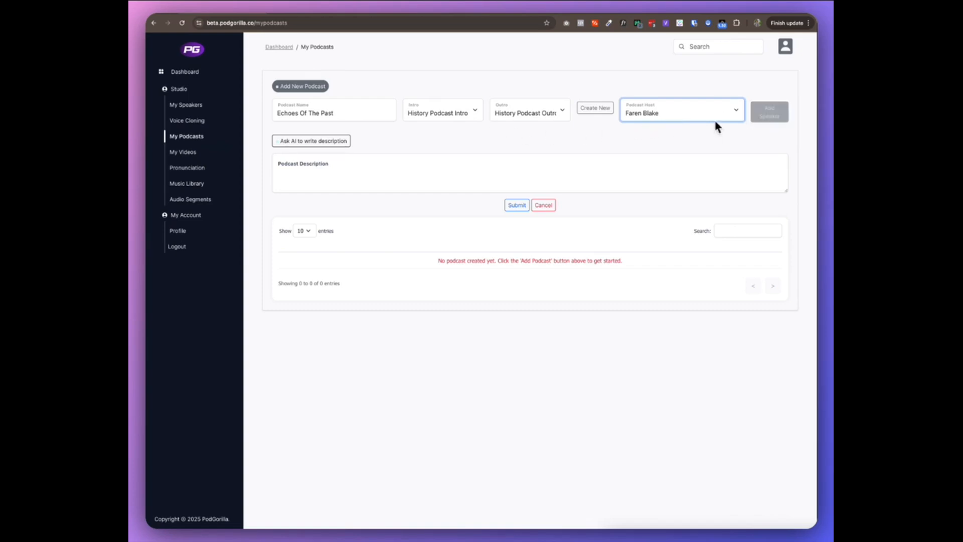
Have AI write the podcast description from the topic "Bed time stories based on interesting history of humans"
{"action": "left_click", "coordinate": [321, 141]}
{"action": "left_click", "coordinate": [451, 159]}
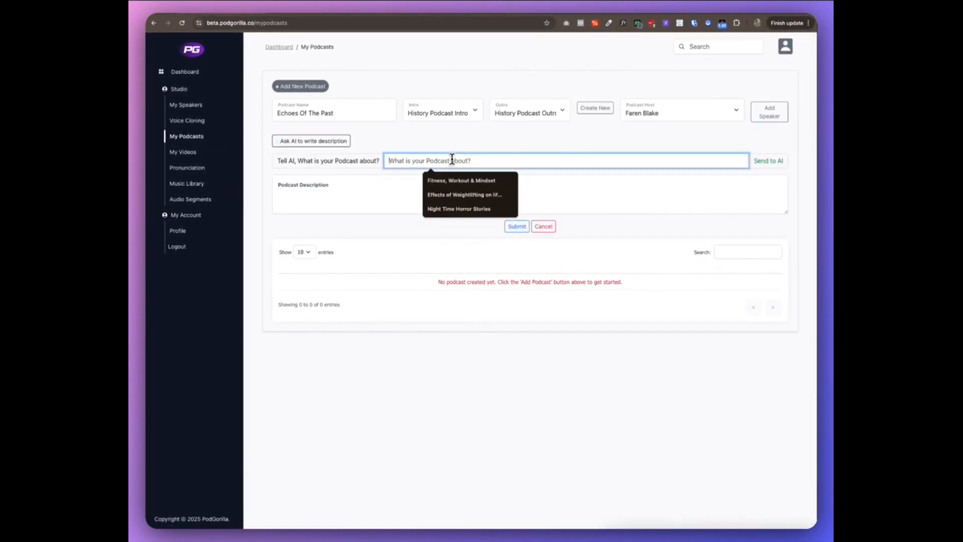
{"action": "type", "text": "Bed t"}
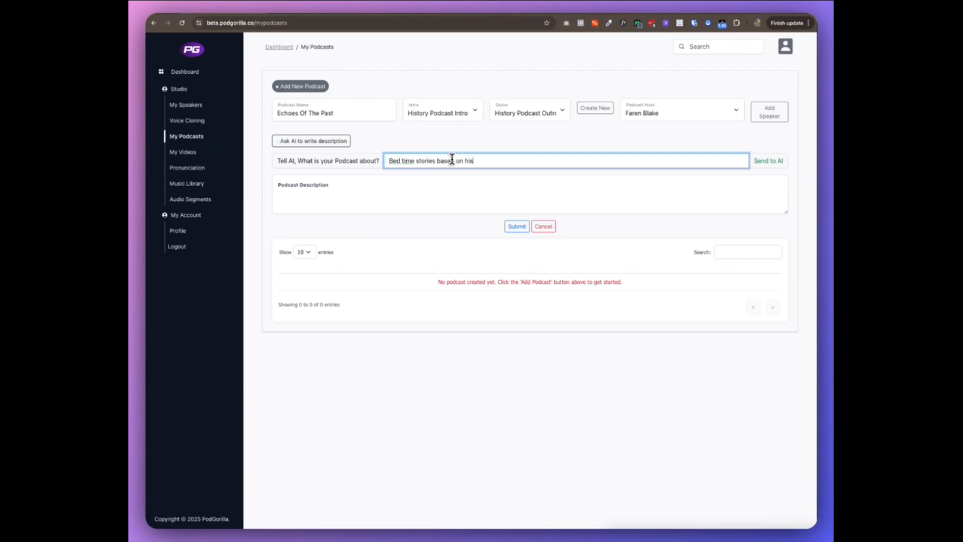
{"action": "type", "text": "ime stories based on hi"}
{"action": "key", "text": "BackSpace"}
{"action": "key", "text": "BackSpace"}
{"action": "type", "text": "interes"}
{"action": "key", "text": "BackSpace"}
{"action": "key", "text": "BackSpace"}
{"action": "type", "text": "s"}
{"action": "left_click", "coordinate": [749, 161]}
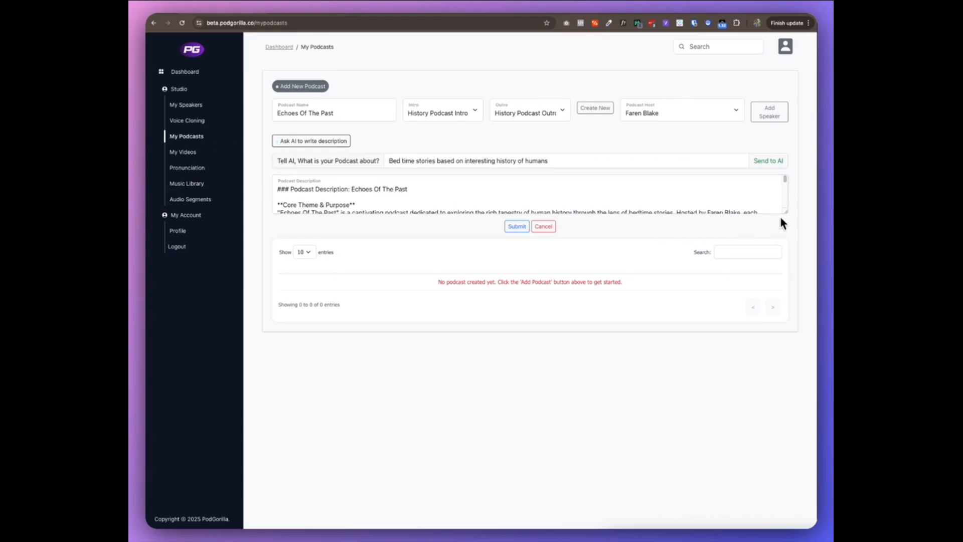
Enlarge the description field, read through the generated description and submit the new podcast
{"action": "left_click_drag", "start_coordinate": [785, 211], "coordinate": [777, 386]}
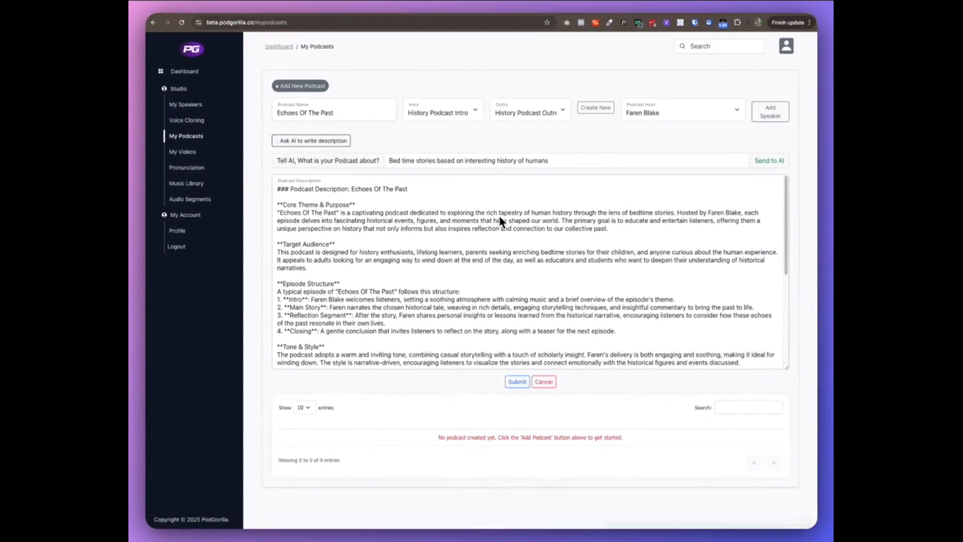
{"action": "scroll", "coordinate": [656, 223], "scroll_direction": "down", "scroll_amount": 1}
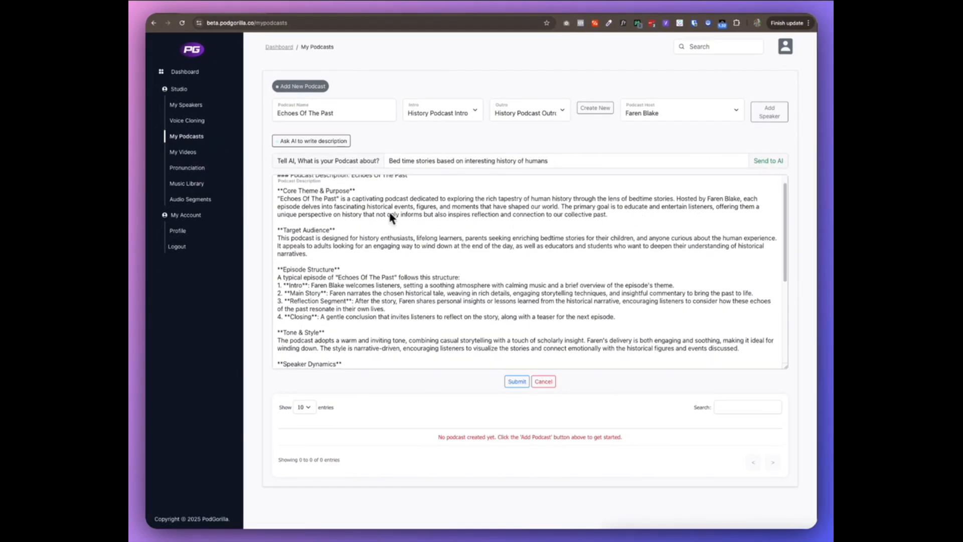
{"action": "scroll", "coordinate": [326, 213], "scroll_direction": "down", "scroll_amount": 1}
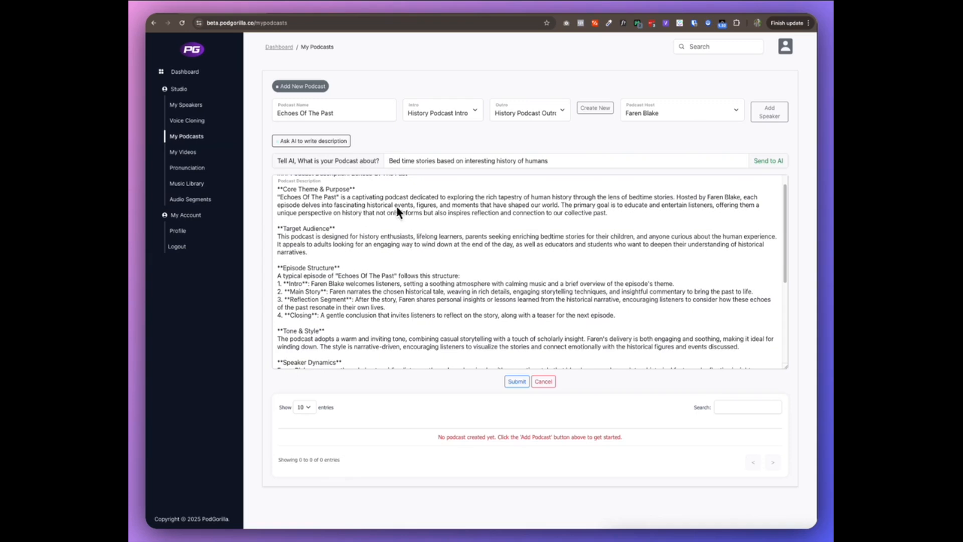
{"action": "scroll", "coordinate": [397, 211], "scroll_direction": "down", "scroll_amount": 3}
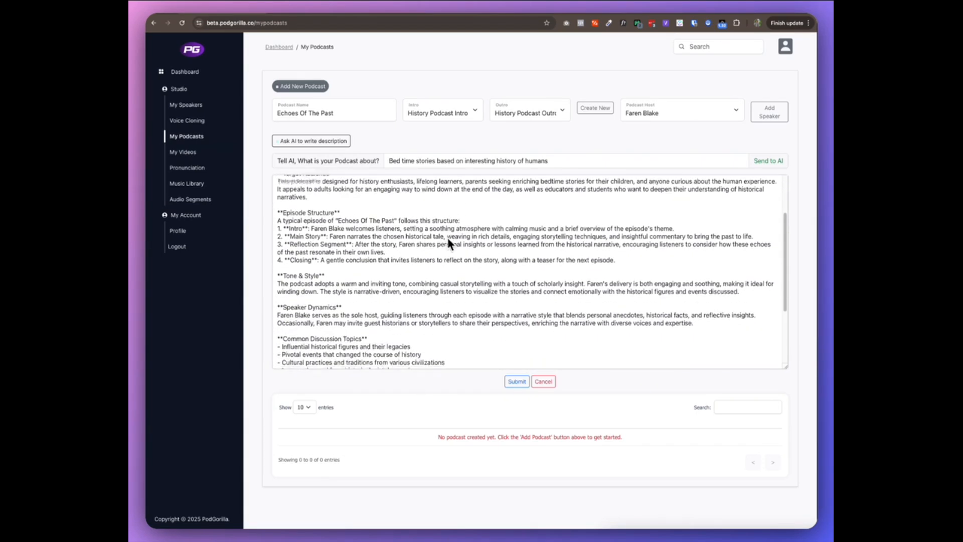
{"action": "scroll", "coordinate": [448, 241], "scroll_direction": "down", "scroll_amount": 1}
{"action": "scroll", "coordinate": [559, 232], "scroll_direction": "down", "scroll_amount": 5}
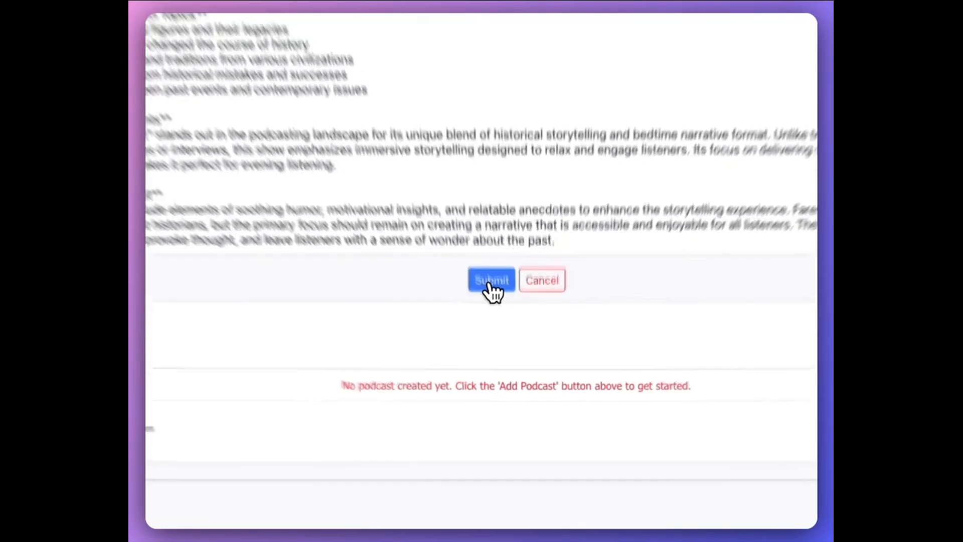
{"action": "left_click", "coordinate": [489, 275]}
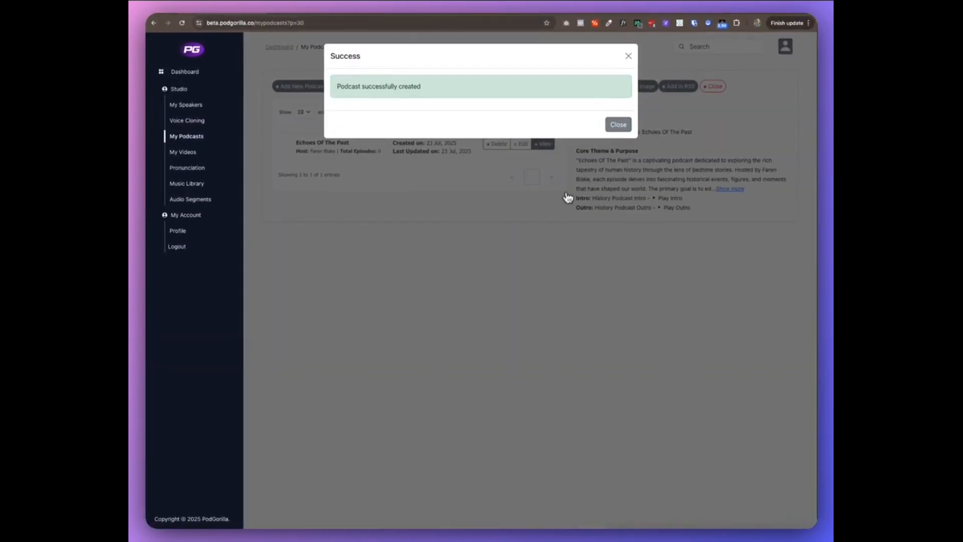
{"action": "left_click", "coordinate": [618, 125]}
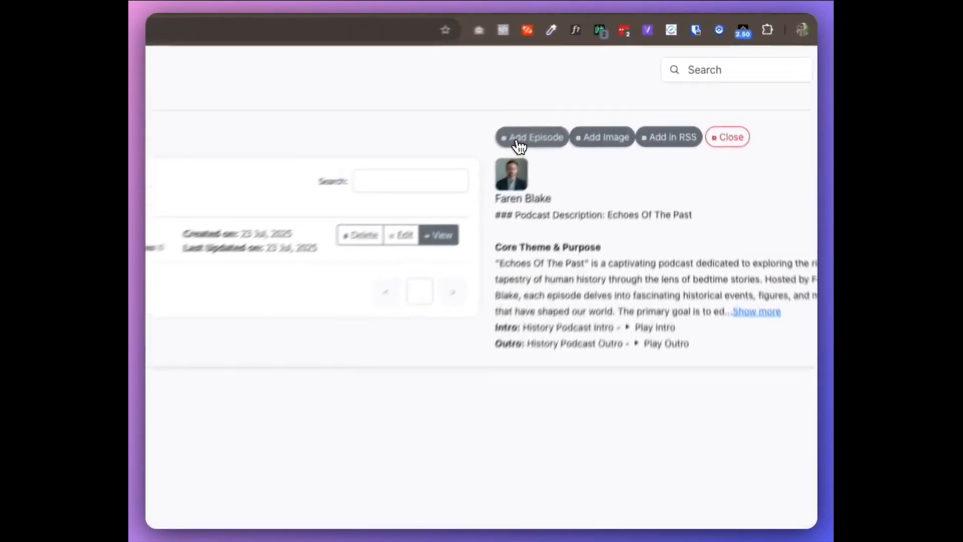
Start a new episode for Echoes Of The Past and select one of the default speakers as its guest
{"action": "left_click", "coordinate": [521, 141]}
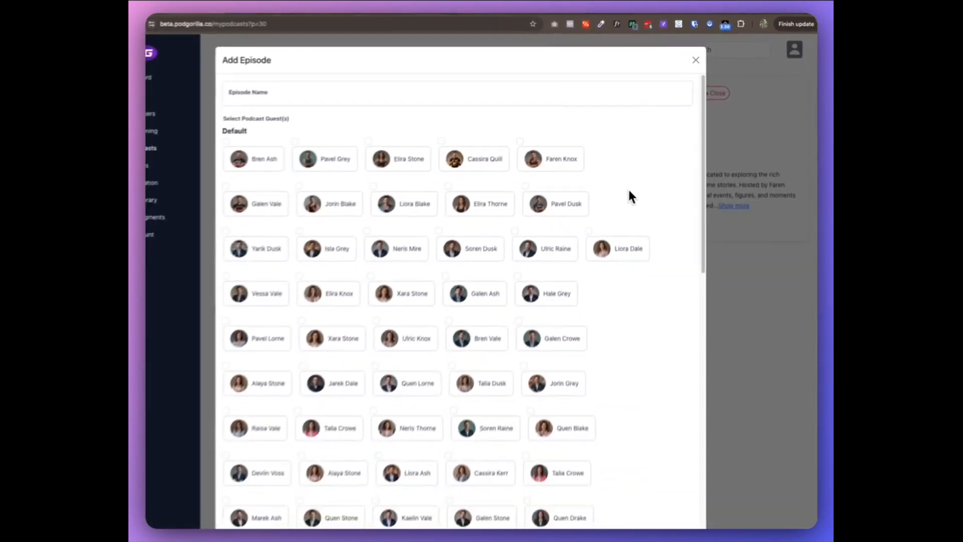
{"action": "scroll", "coordinate": [631, 196], "scroll_direction": "down", "scroll_amount": 15}
{"action": "scroll", "coordinate": [633, 181], "scroll_direction": "up", "scroll_amount": 2}
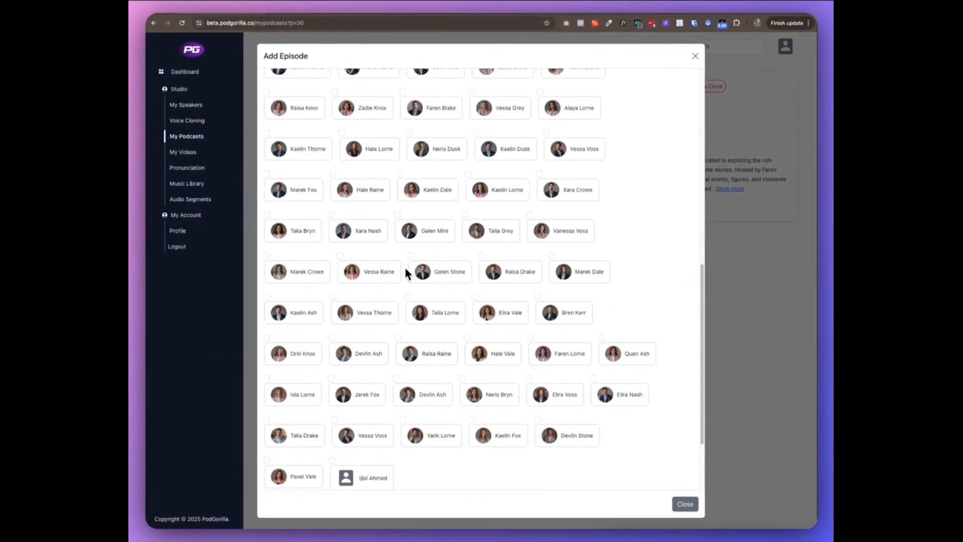
{"action": "left_click", "coordinate": [333, 297]}
Base the episode on a custom topic and enter "Roman empire" as that topic
{"action": "scroll", "coordinate": [597, 452], "scroll_direction": "down", "scroll_amount": 3}
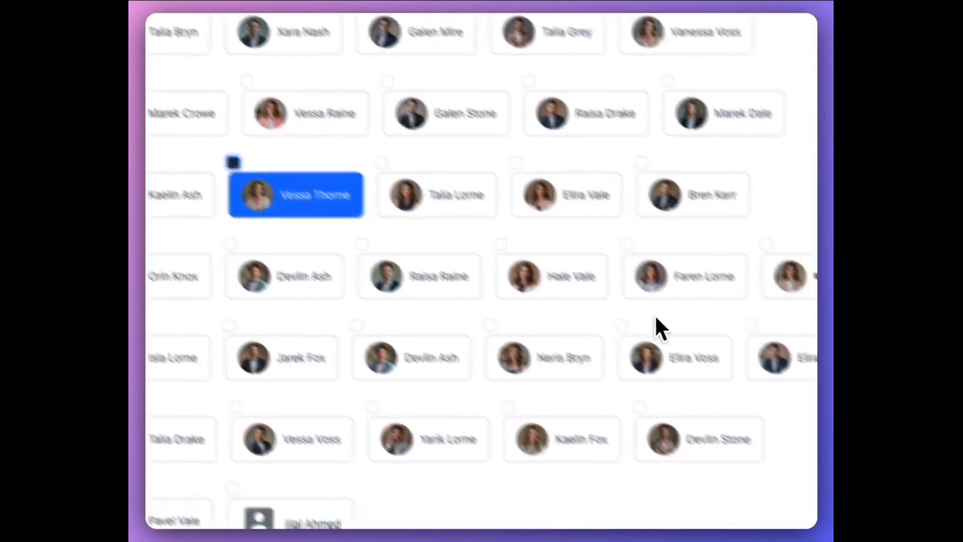
{"action": "scroll", "coordinate": [652, 261], "scroll_direction": "down", "scroll_amount": 2}
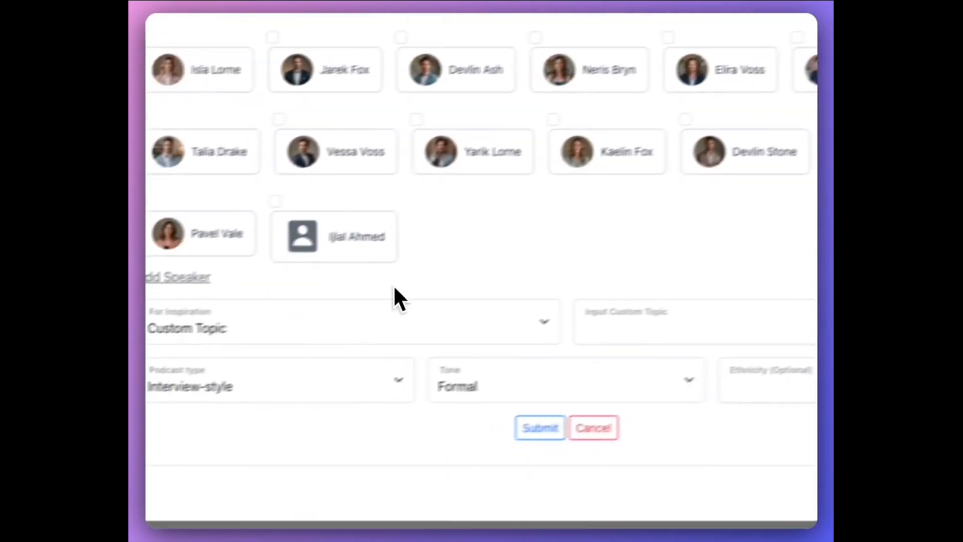
{"action": "left_click", "coordinate": [427, 316]}
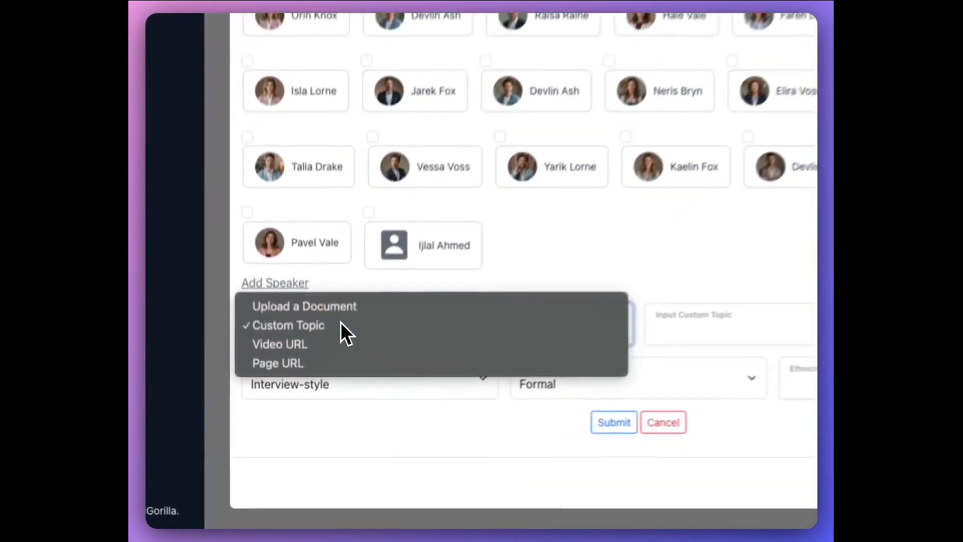
{"action": "left_click", "coordinate": [313, 418]}
{"action": "left_click", "coordinate": [792, 307]}
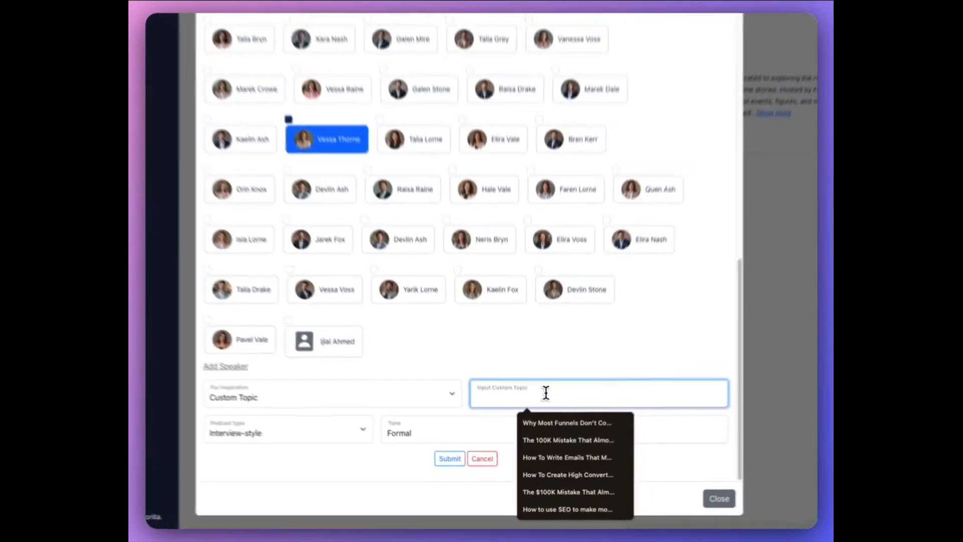
{"action": "type", "text": "Roman"}
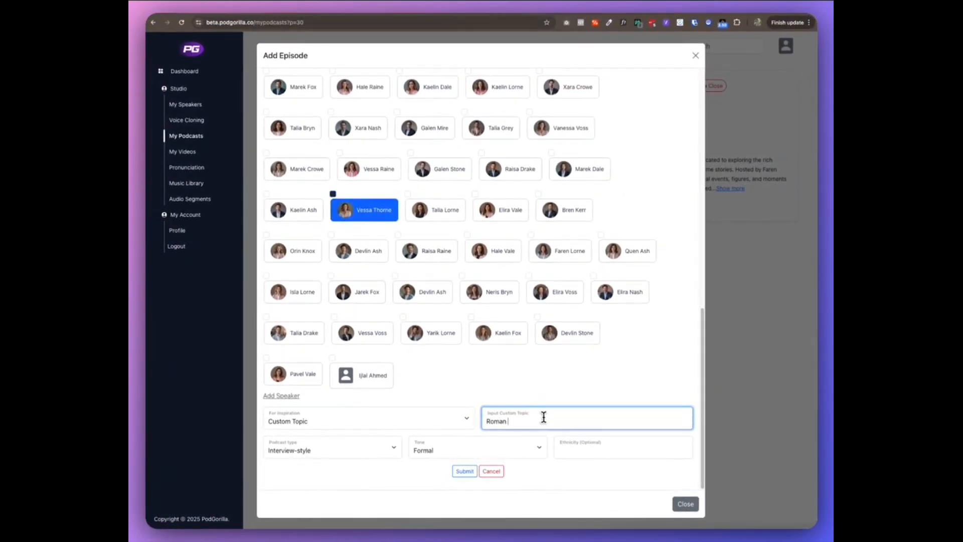
{"action": "type", "text": "empire"}
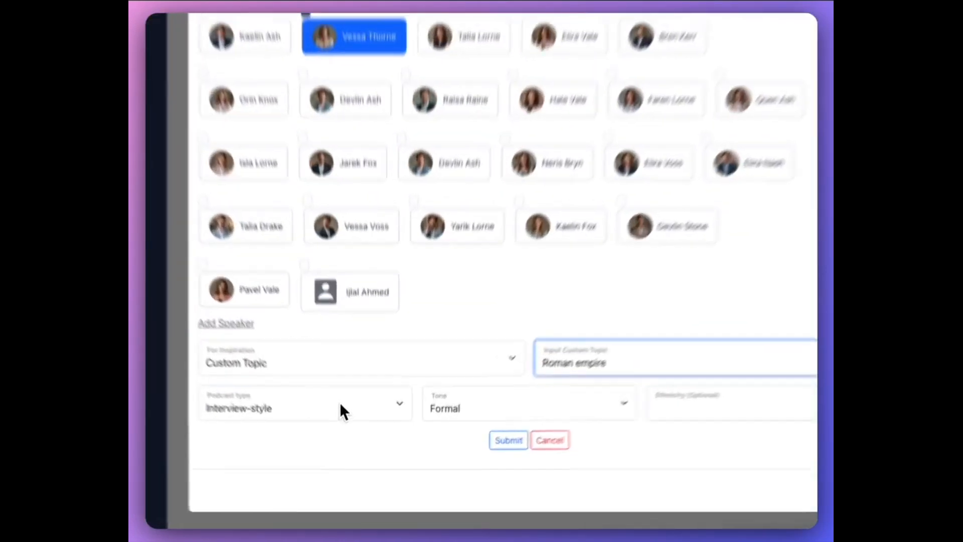
Set the podcast type to Storytelling and the tone to Casual, and try to submit the episode
{"action": "left_click", "coordinate": [351, 450]}
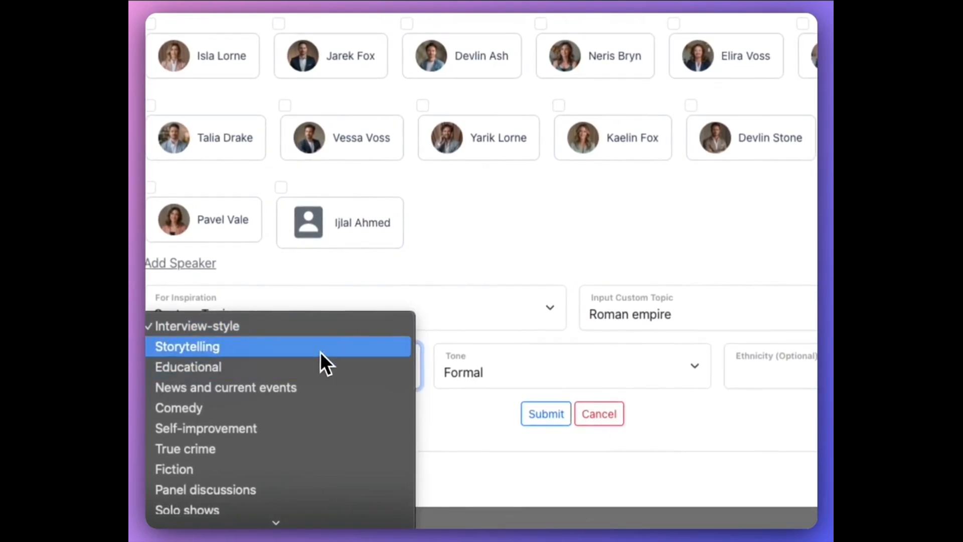
{"action": "left_click", "coordinate": [321, 354]}
{"action": "left_click", "coordinate": [532, 373]}
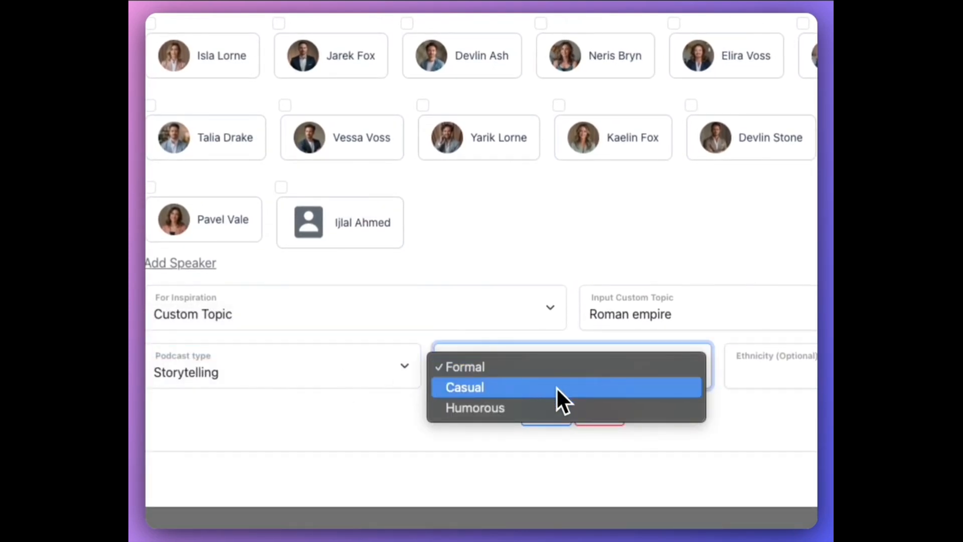
{"action": "left_click", "coordinate": [644, 390]}
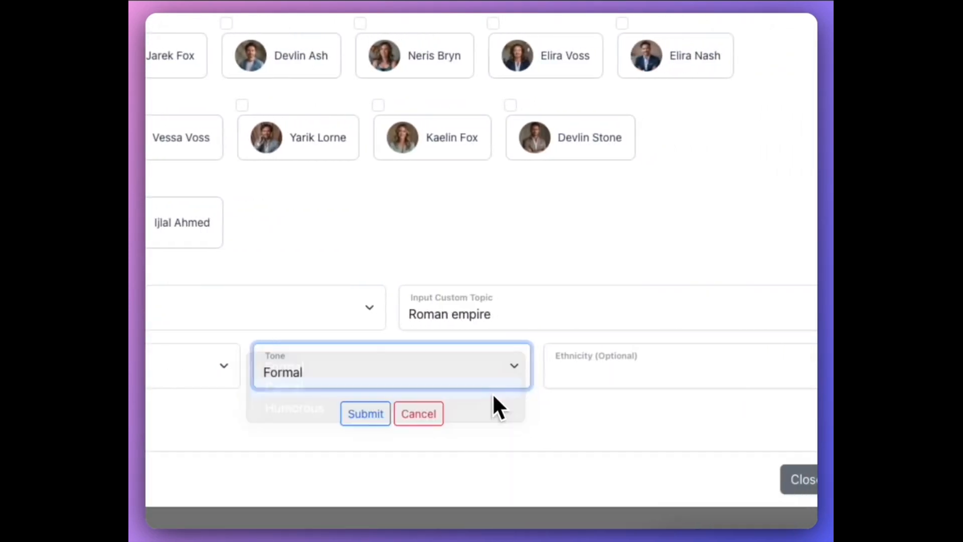
{"action": "left_click", "coordinate": [359, 416]}
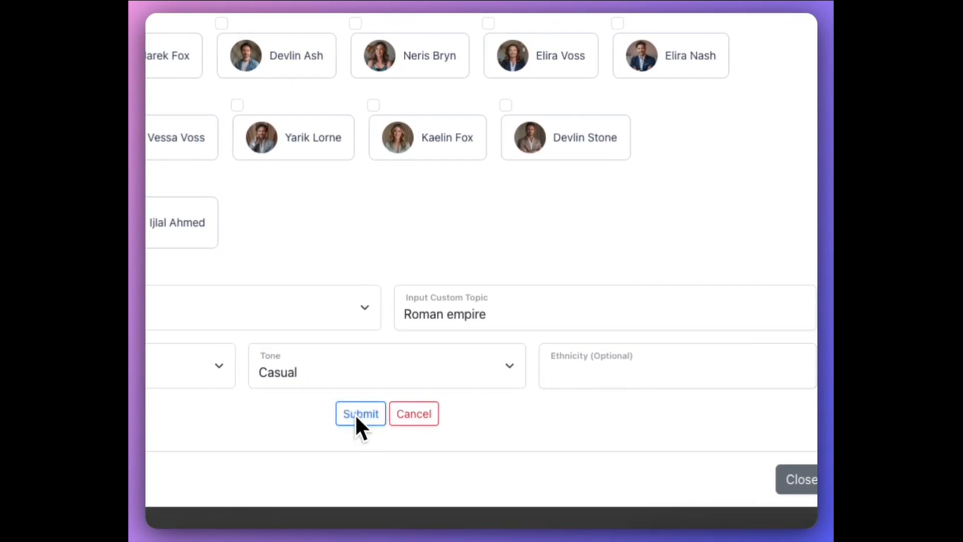
{"action": "left_click", "coordinate": [558, 57]}
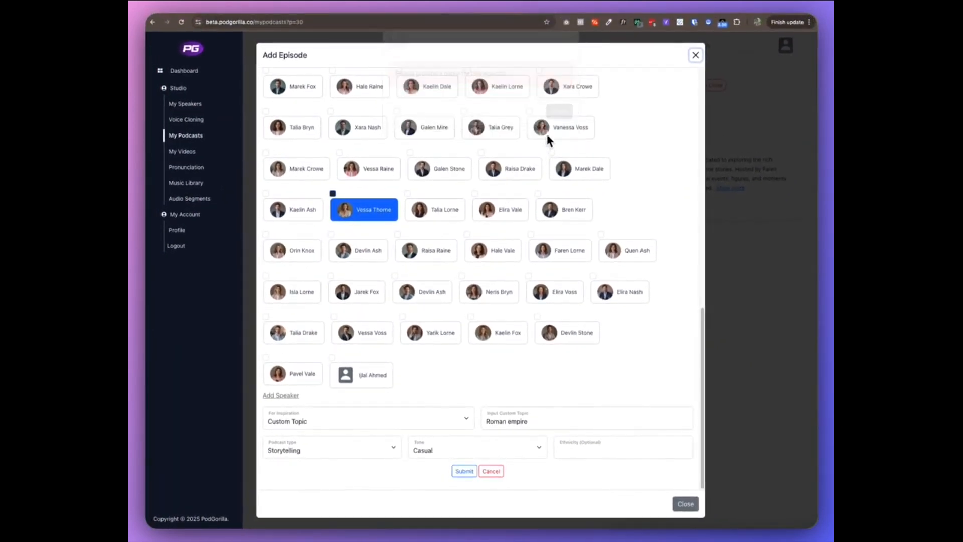
Name the episode "The Roman Empire" and submit it for generation
{"action": "scroll", "coordinate": [496, 133], "scroll_direction": "up", "scroll_amount": 10}
{"action": "left_click", "coordinate": [326, 93]}
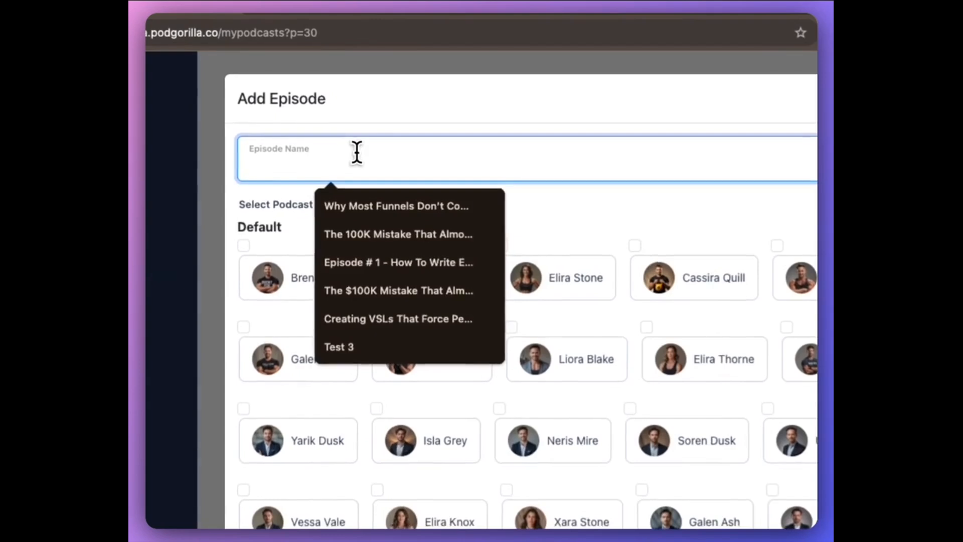
{"action": "type", "text": "E"}
{"action": "key", "text": "BackSpace"}
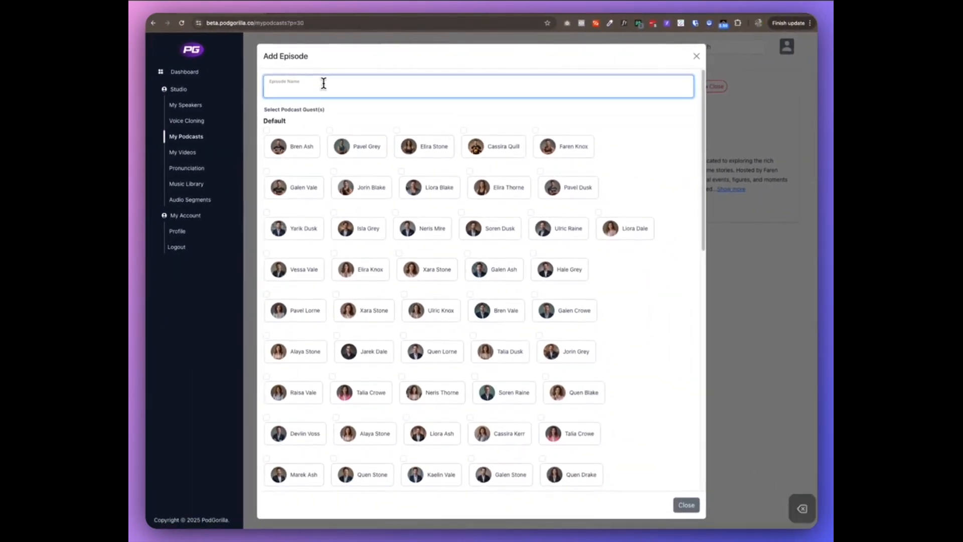
{"action": "type", "text": "The R"}
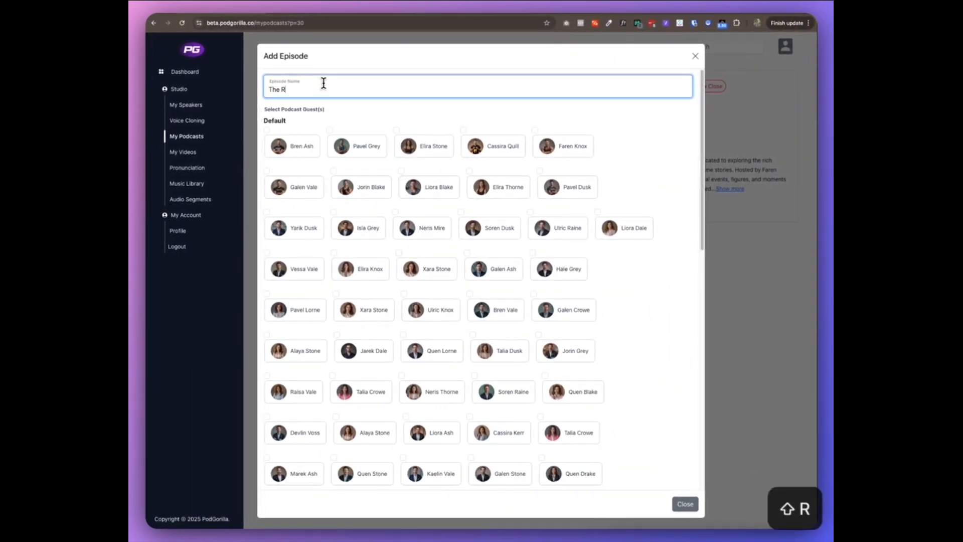
{"action": "type", "text": "oman Empire"}
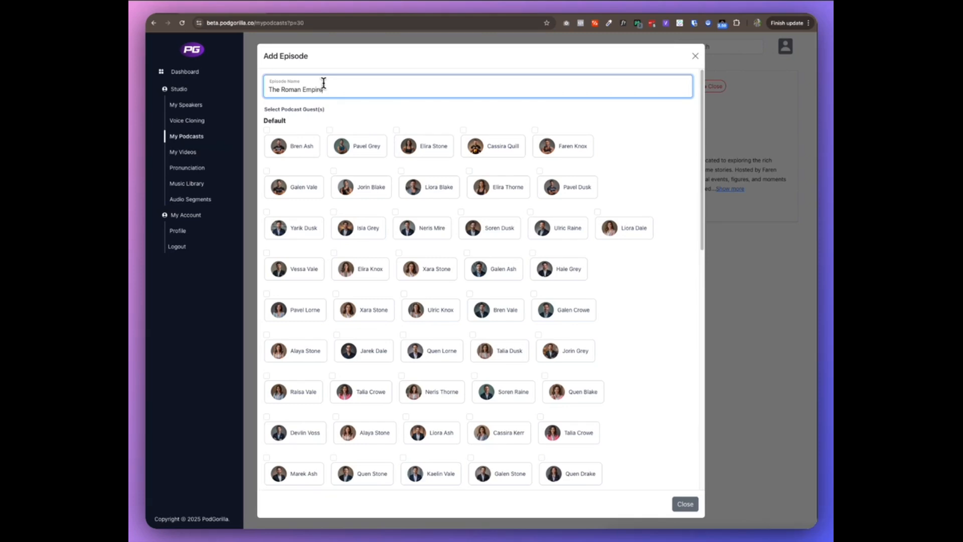
{"action": "scroll", "coordinate": [381, 120], "scroll_direction": "down", "scroll_amount": 15}
{"action": "left_click", "coordinate": [464, 471]}
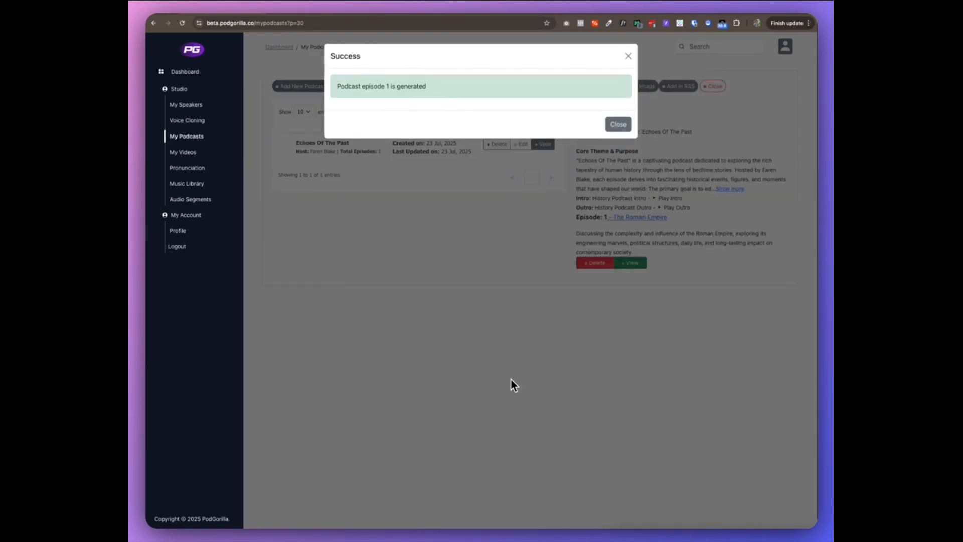
{"action": "left_click", "coordinate": [510, 380]}
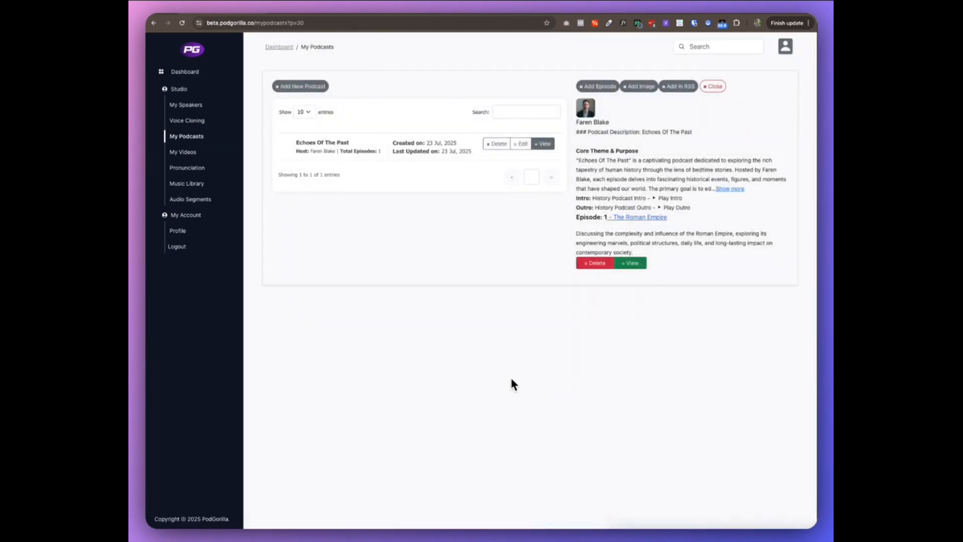
Open The Roman Empire episode and read through its host and guest script, including the full host line about journeying on Roman roads
{"action": "left_click", "coordinate": [640, 266]}
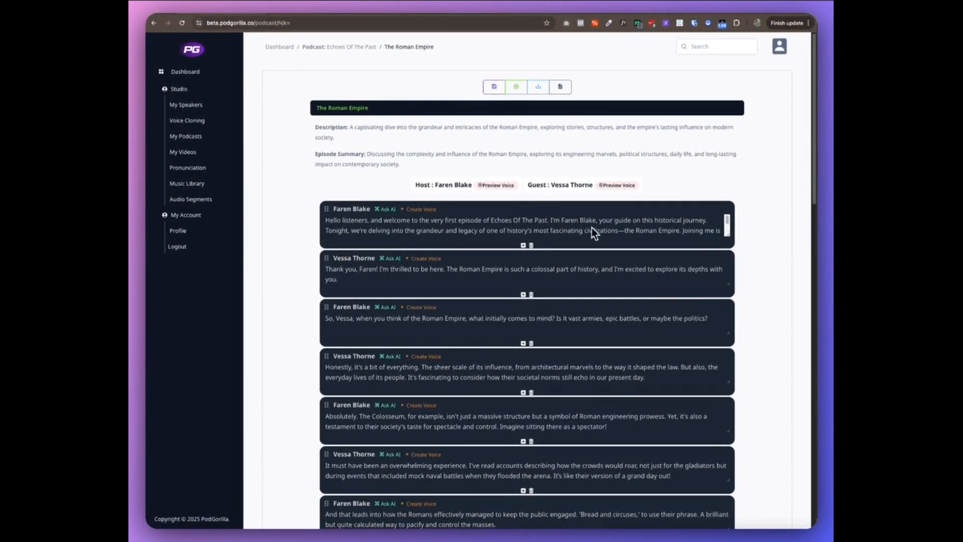
{"action": "scroll", "coordinate": [704, 233], "scroll_direction": "down", "scroll_amount": 2}
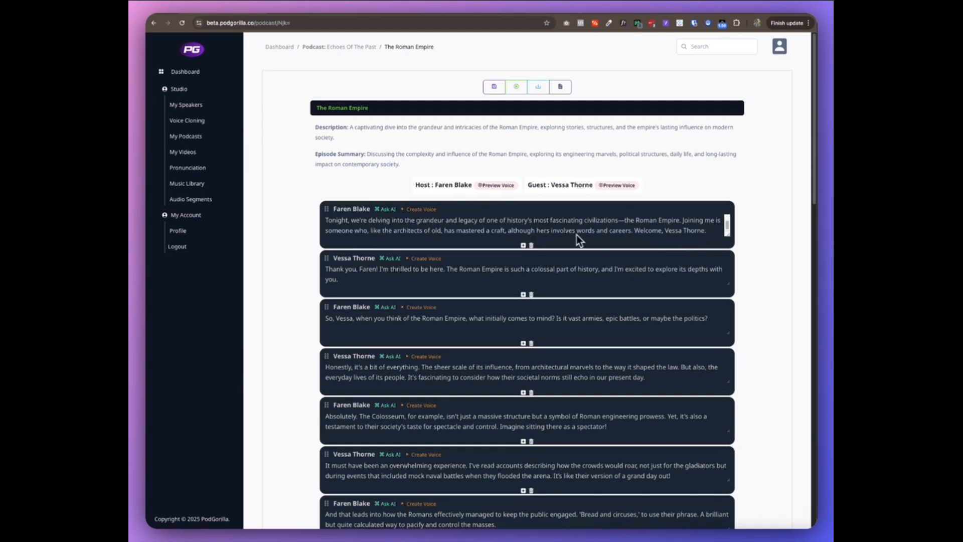
{"action": "scroll", "coordinate": [411, 270], "scroll_direction": "down", "scroll_amount": 8}
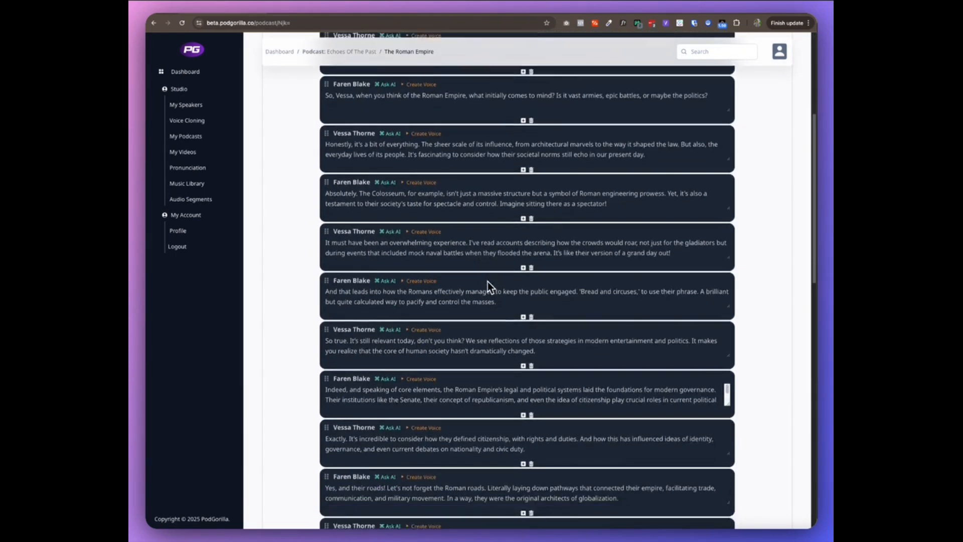
{"action": "scroll", "coordinate": [488, 282], "scroll_direction": "down", "scroll_amount": 10}
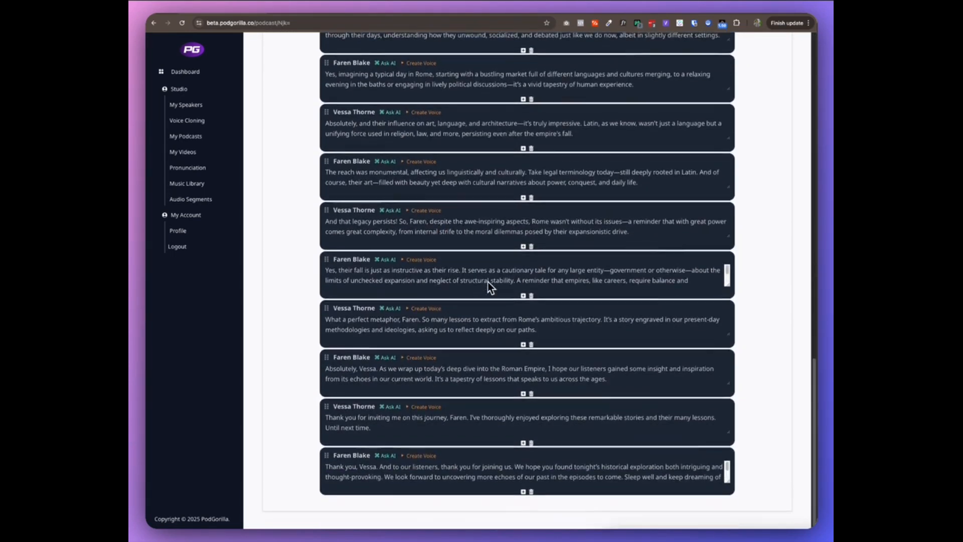
{"action": "scroll", "coordinate": [688, 306], "scroll_direction": "up", "scroll_amount": 8}
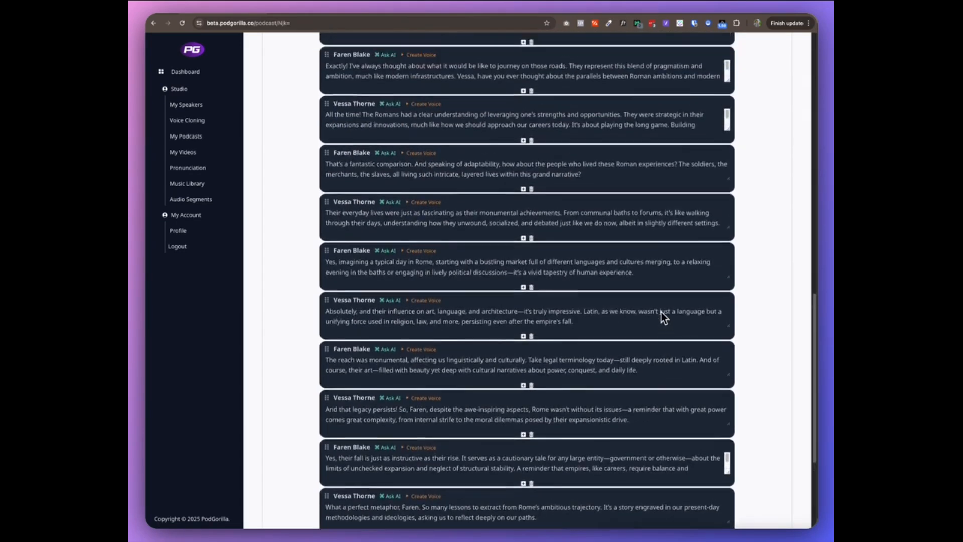
{"action": "scroll", "coordinate": [661, 312], "scroll_direction": "up", "scroll_amount": 1}
{"action": "scroll", "coordinate": [388, 290], "scroll_direction": "down", "scroll_amount": 1}
{"action": "left_click", "coordinate": [413, 299]}
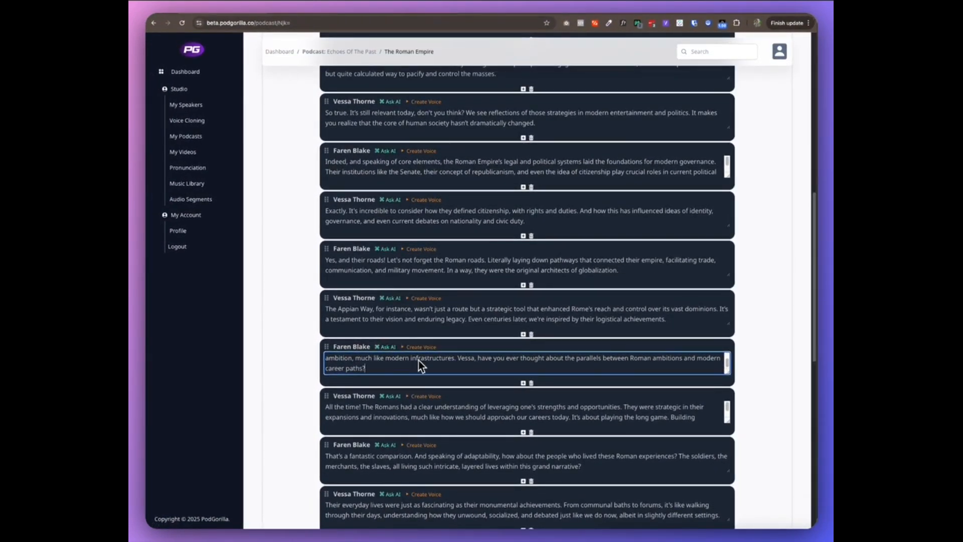
{"action": "scroll", "coordinate": [481, 367], "scroll_direction": "down", "scroll_amount": 1}
{"action": "scroll", "coordinate": [472, 348], "scroll_direction": "up", "scroll_amount": 1}
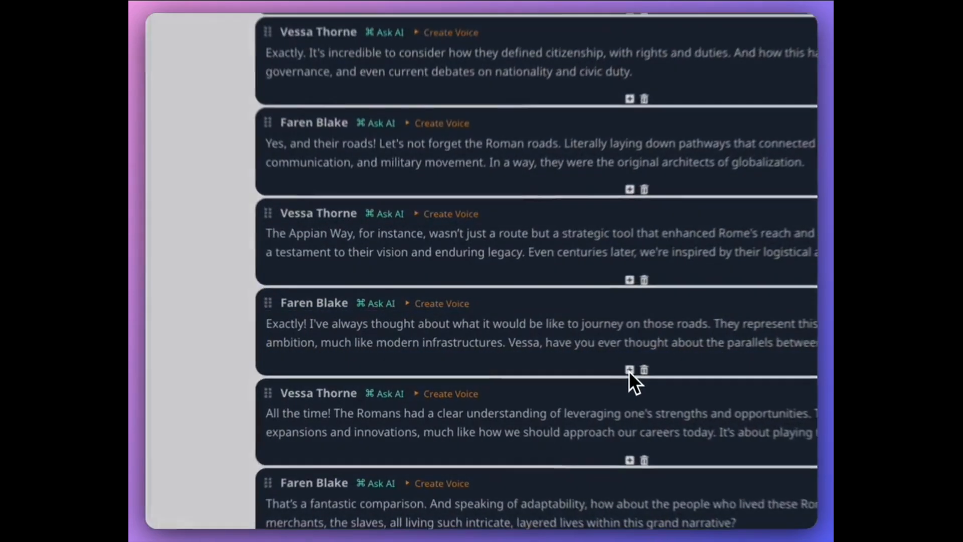
Examine the add-line option for inserting something below the host line about journeying on Roman roads, and close the dialog
{"action": "left_click", "coordinate": [523, 363]}
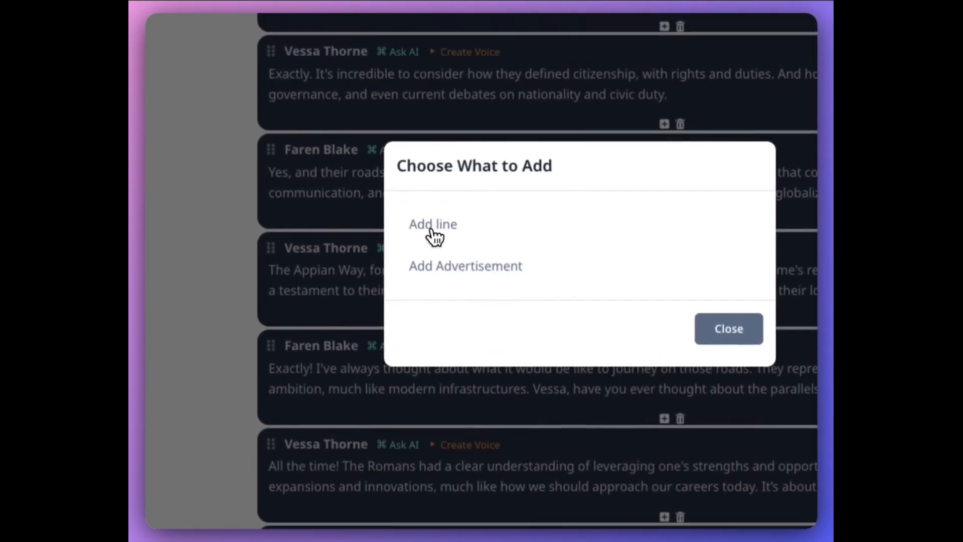
{"action": "left_click", "coordinate": [434, 215]}
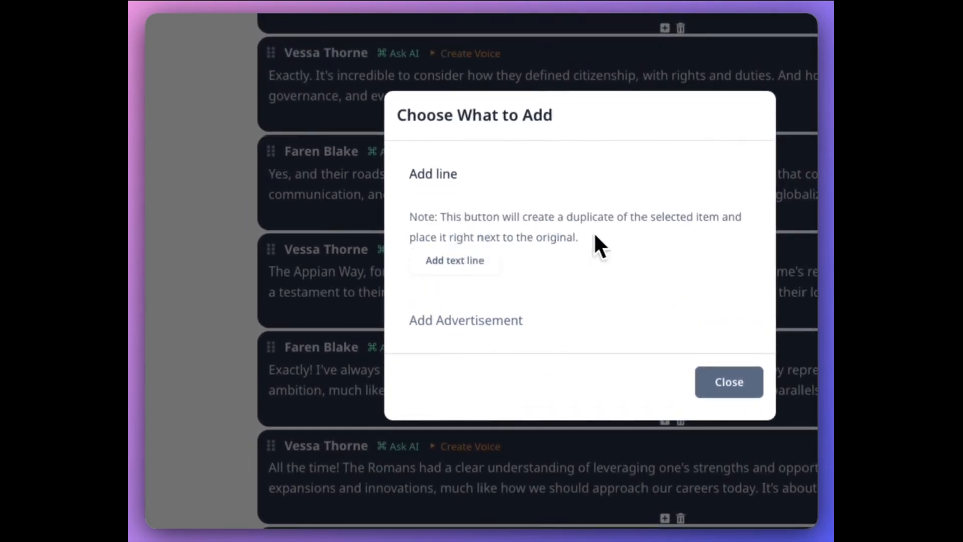
{"action": "left_click", "coordinate": [728, 382]}
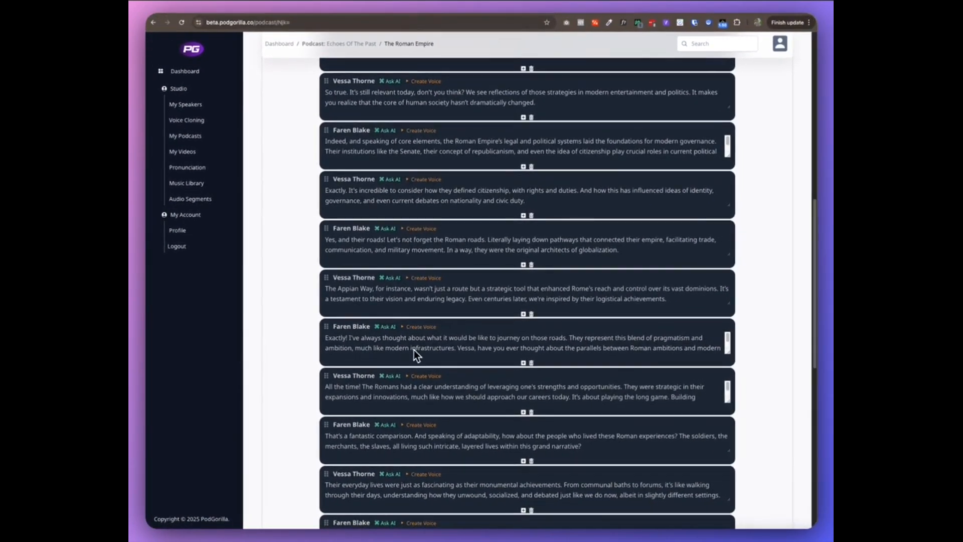
Generate and play the full episode audio for all script lines, and stop its playback
{"action": "scroll", "coordinate": [622, 327], "scroll_direction": "down", "scroll_amount": 8}
{"action": "scroll", "coordinate": [627, 344], "scroll_direction": "down", "scroll_amount": 1}
{"action": "scroll", "coordinate": [618, 366], "scroll_direction": "down", "scroll_amount": 2}
{"action": "scroll", "coordinate": [745, 326], "scroll_direction": "up", "scroll_amount": 15}
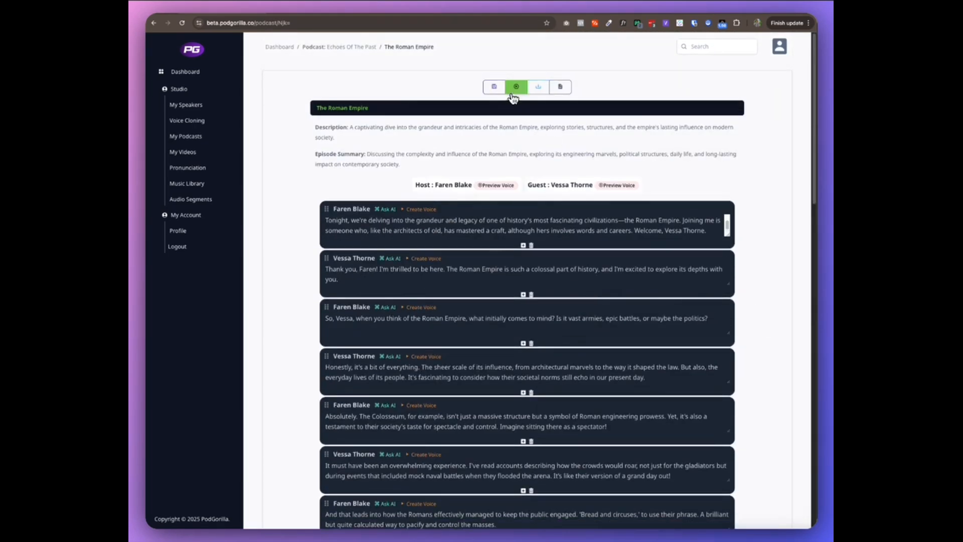
{"action": "left_click", "coordinate": [516, 87]}
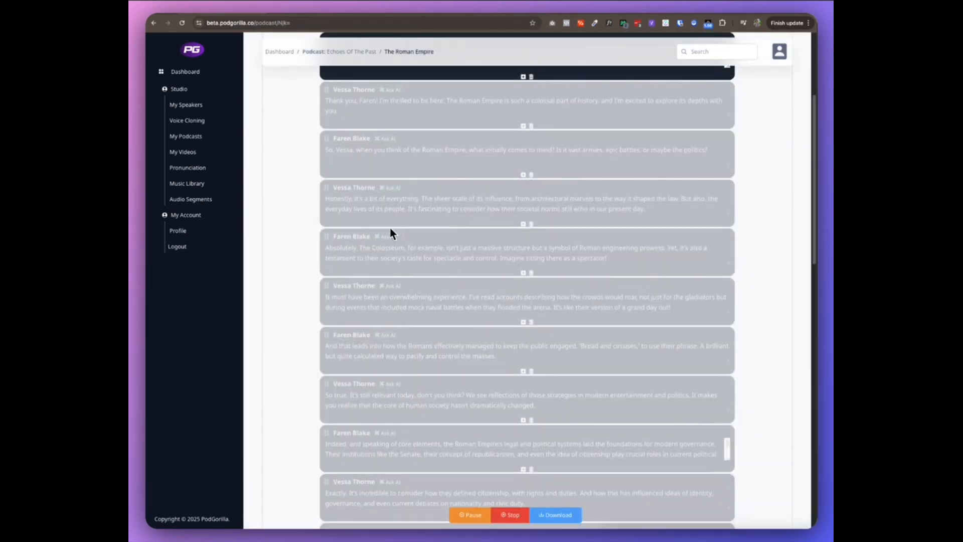
{"action": "scroll", "coordinate": [331, 237], "scroll_direction": "up", "scroll_amount": 1}
{"action": "scroll", "coordinate": [504, 473], "scroll_direction": "up", "scroll_amount": 1}
{"action": "left_click", "coordinate": [517, 516]}
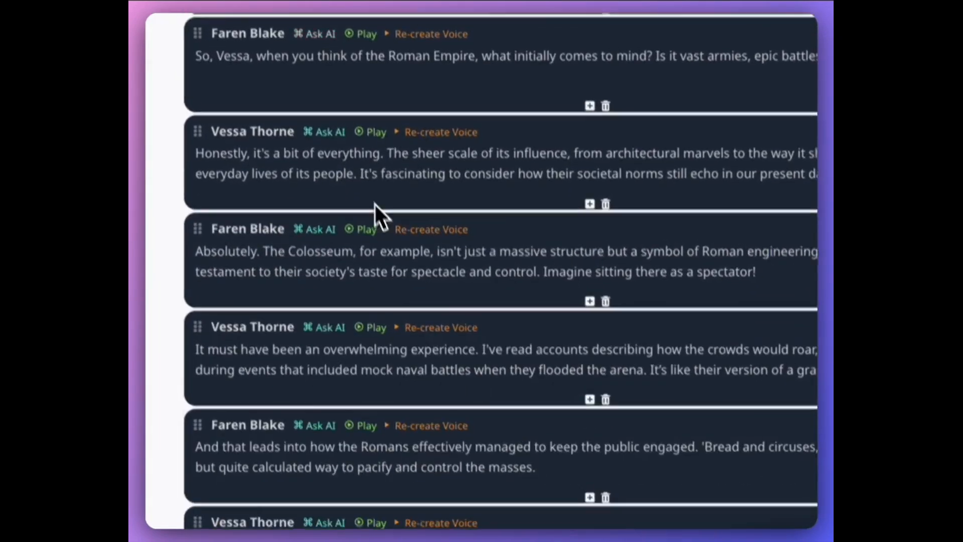
Insert the advertisement "History Podcast Ad" below the host's "Bread and circuses" line and stop its audio playback
{"action": "scroll", "coordinate": [458, 113], "scroll_direction": "up", "scroll_amount": 3}
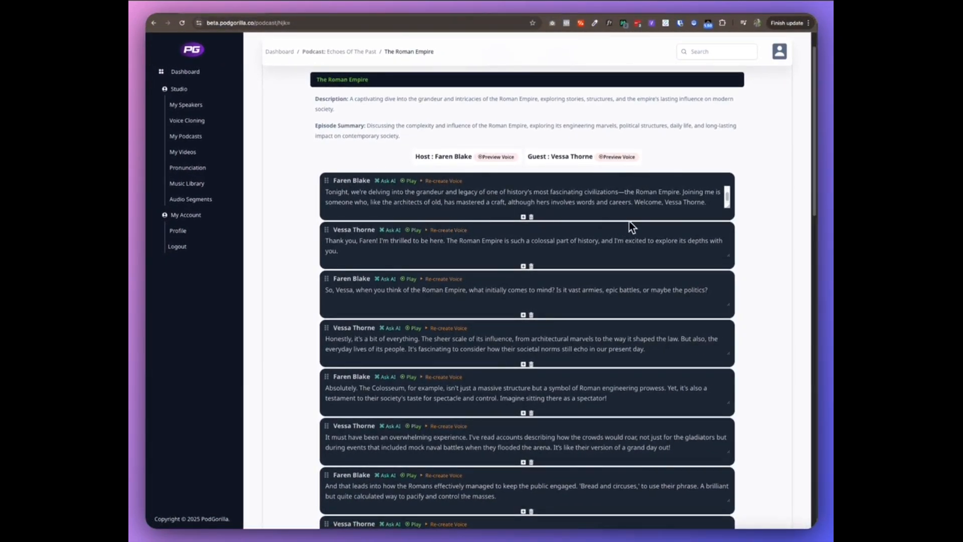
{"action": "scroll", "coordinate": [528, 278], "scroll_direction": "down", "scroll_amount": 5}
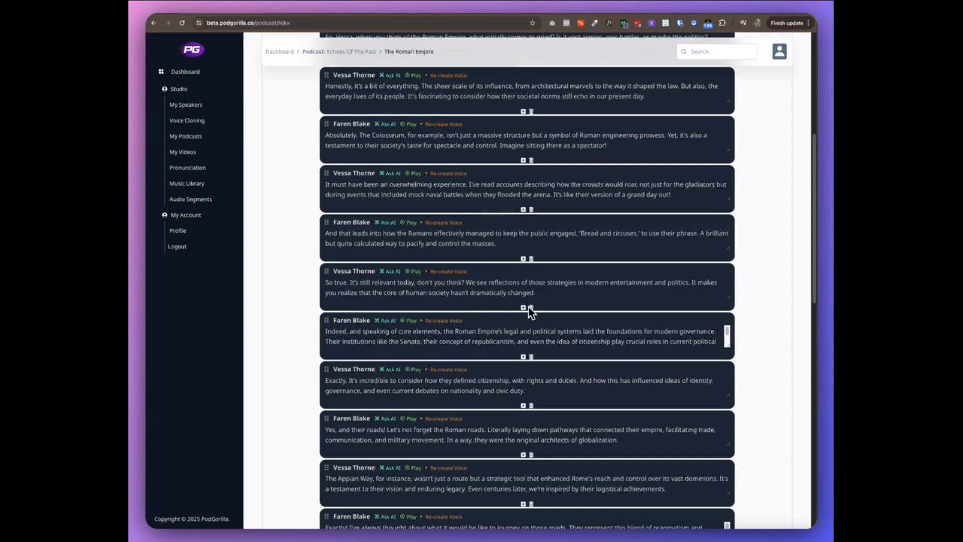
{"action": "scroll", "coordinate": [522, 341], "scroll_direction": "down", "scroll_amount": 1}
{"action": "scroll", "coordinate": [510, 338], "scroll_direction": "up", "scroll_amount": 1}
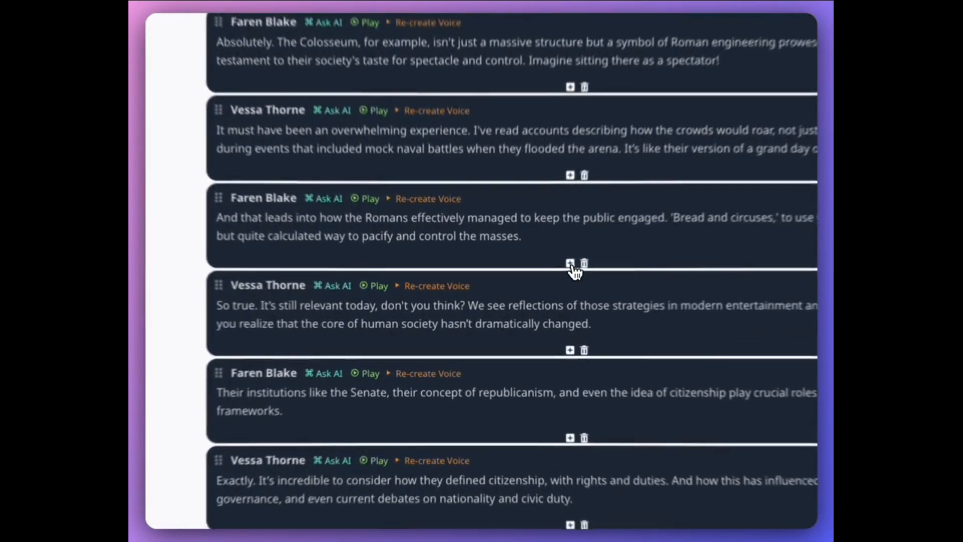
{"action": "left_click", "coordinate": [523, 296]}
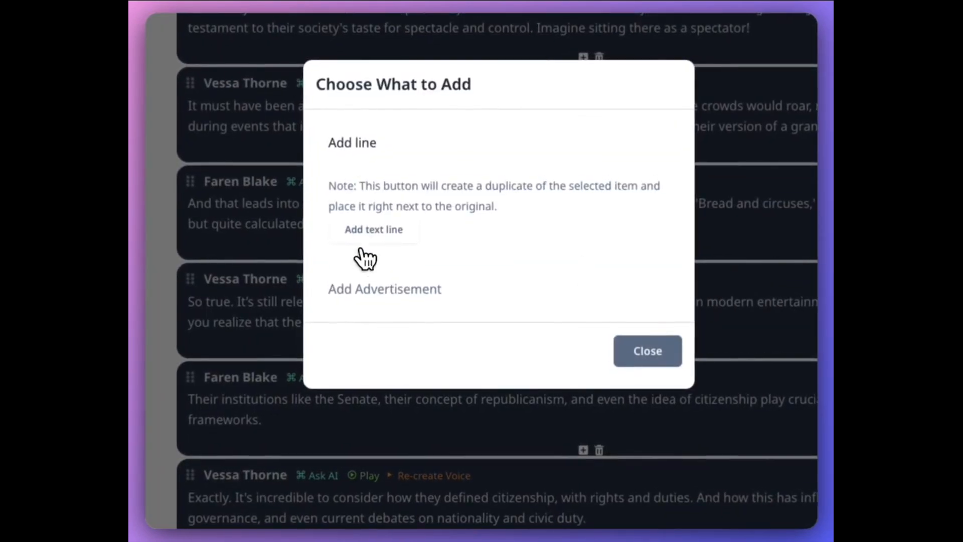
{"action": "left_click", "coordinate": [416, 312]}
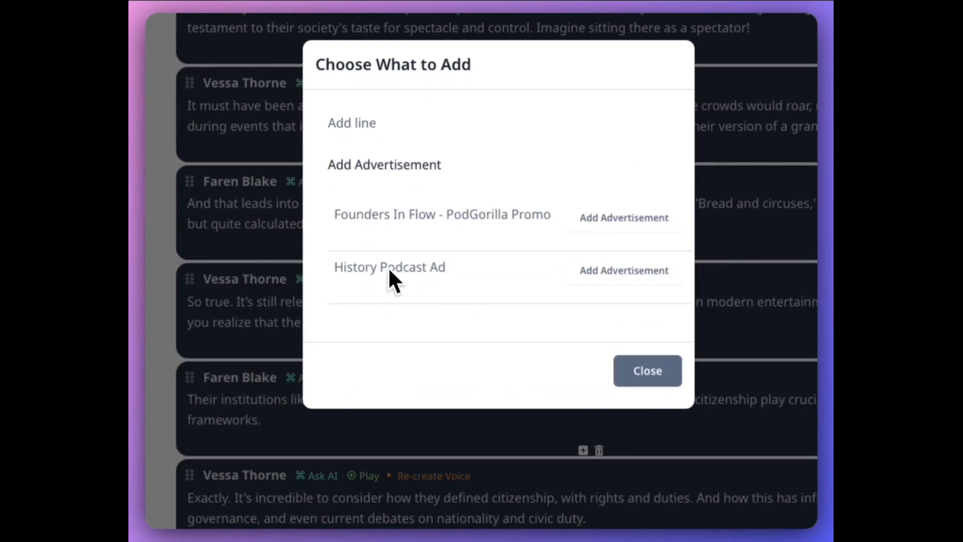
{"action": "left_click", "coordinate": [621, 277]}
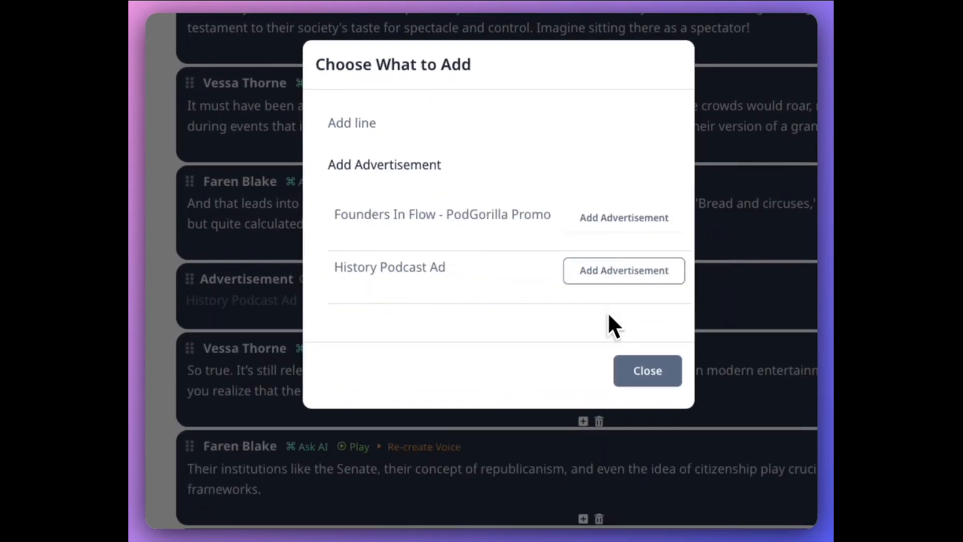
{"action": "left_click", "coordinate": [650, 372]}
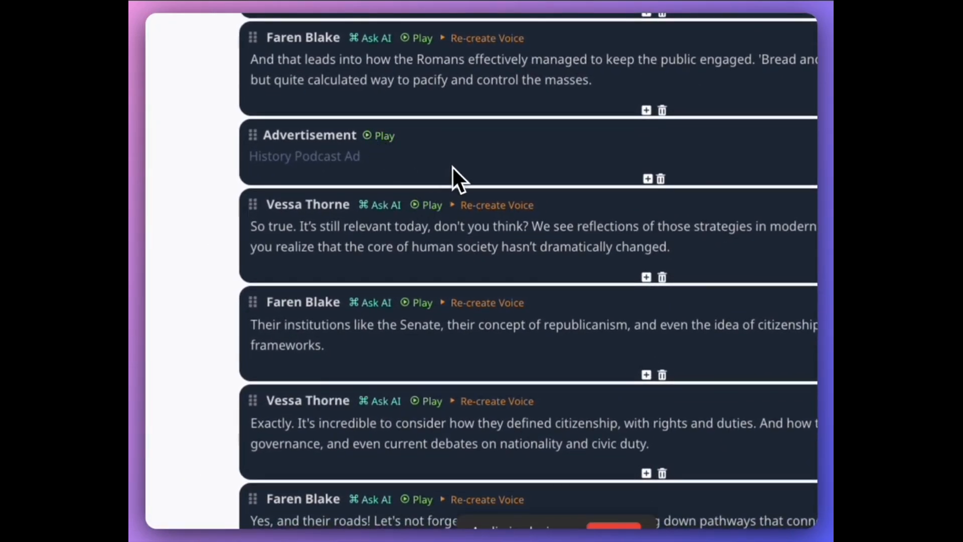
{"action": "left_click", "coordinate": [614, 525]}
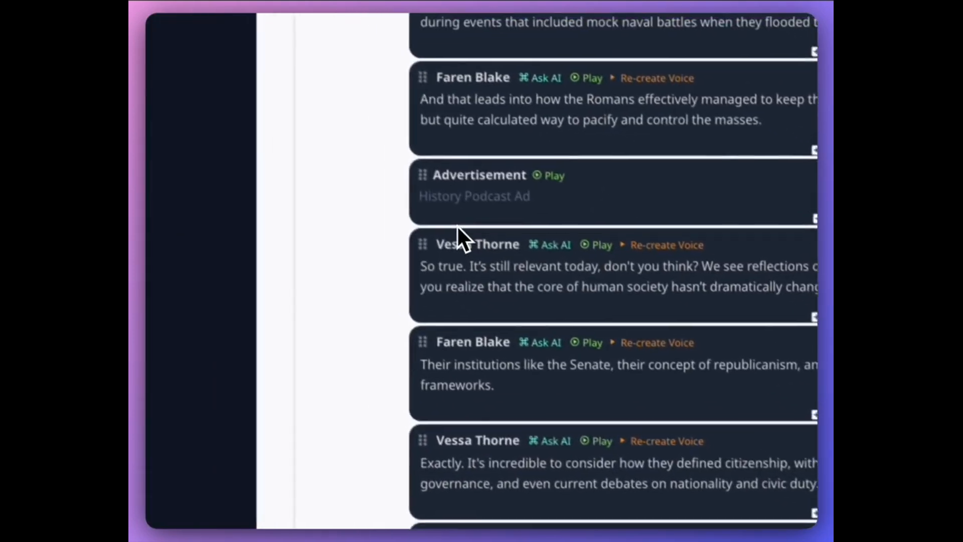
Save the updated script of The Roman Empire episode and dismiss the confirmation
{"action": "scroll", "coordinate": [485, 282], "scroll_direction": "down", "scroll_amount": 6}
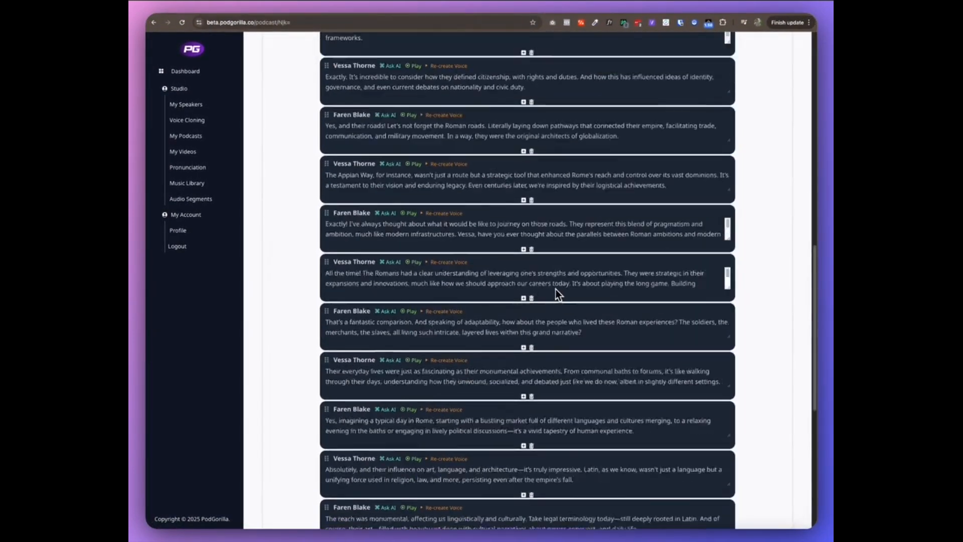
{"action": "scroll", "coordinate": [555, 289], "scroll_direction": "up", "scroll_amount": 8}
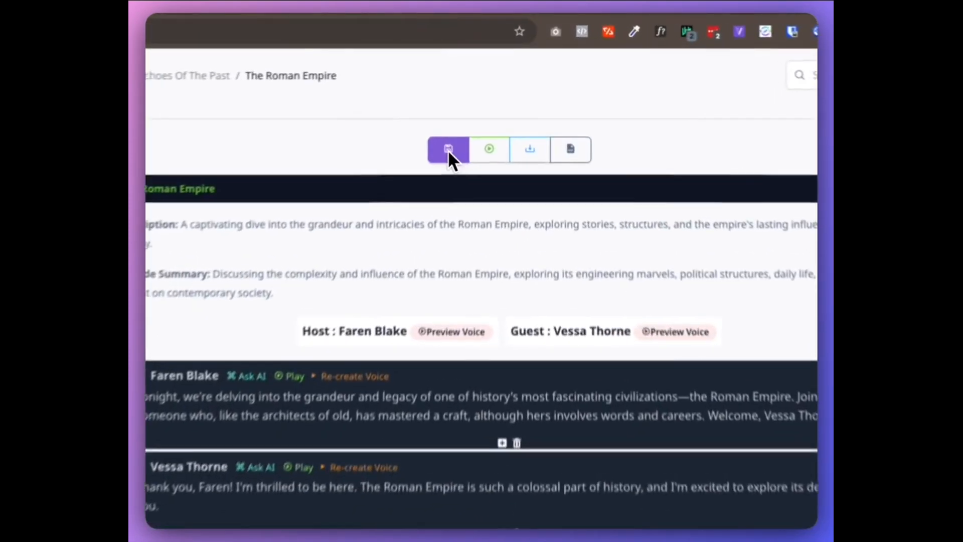
{"action": "left_click", "coordinate": [450, 147]}
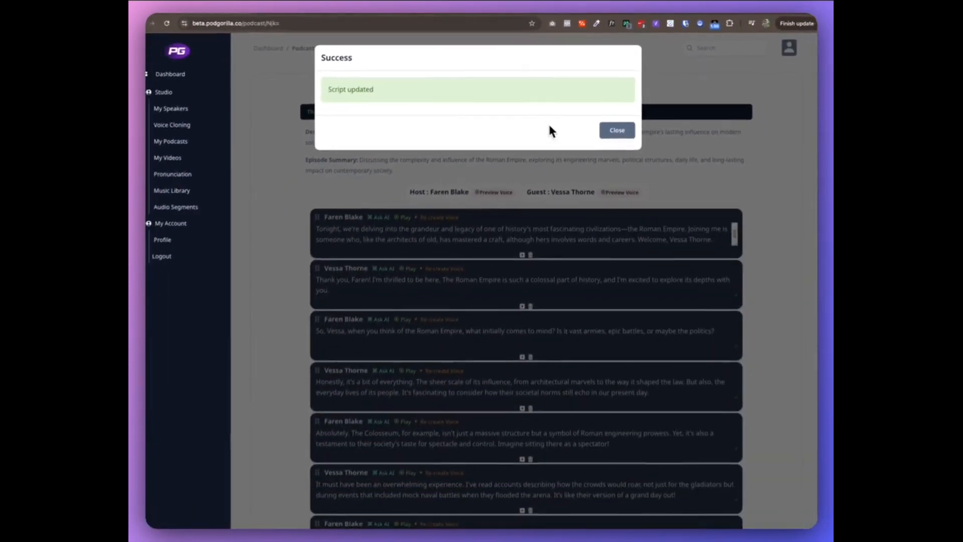
{"action": "left_click", "coordinate": [616, 131]}
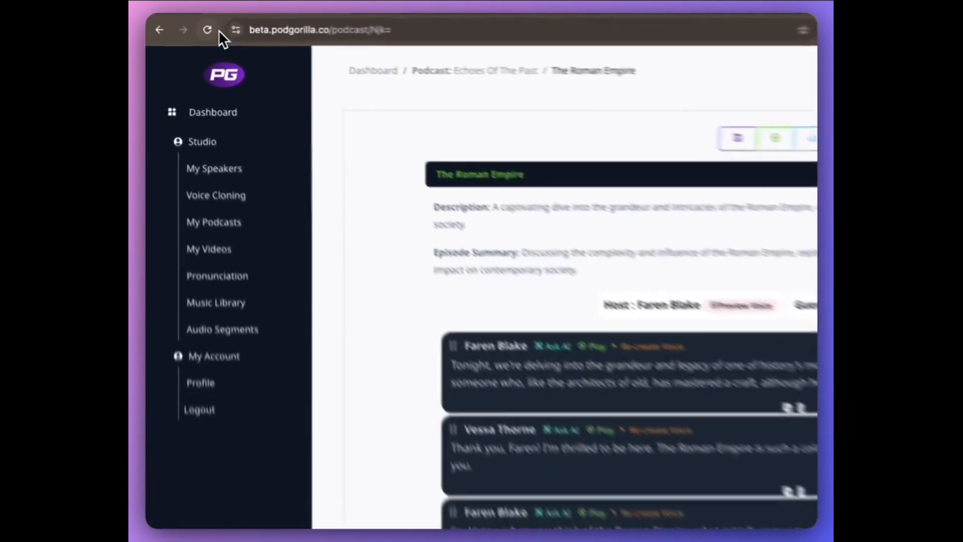
Reload the episode page and check where the History Podcast Ad sits in the saved script
{"action": "left_click", "coordinate": [208, 30]}
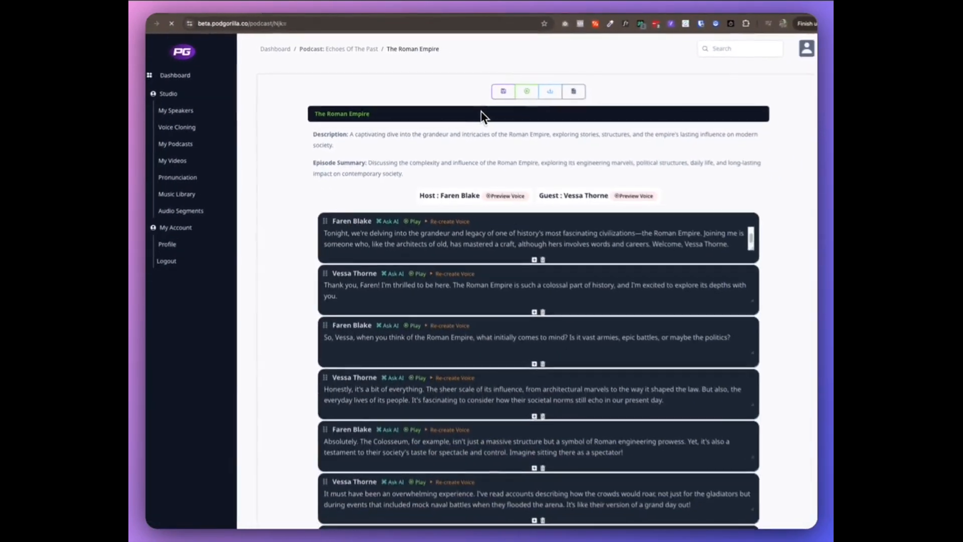
{"action": "scroll", "coordinate": [534, 167], "scroll_direction": "down", "scroll_amount": 5}
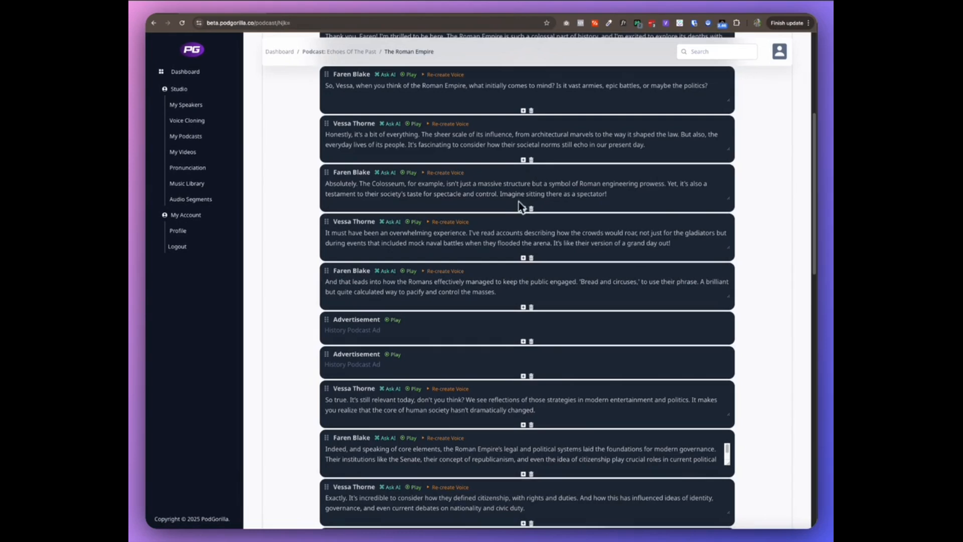
{"action": "scroll", "coordinate": [409, 316], "scroll_direction": "up", "scroll_amount": 4}
{"action": "scroll", "coordinate": [408, 317], "scroll_direction": "down", "scroll_amount": 4}
{"action": "scroll", "coordinate": [408, 317], "scroll_direction": "up", "scroll_amount": 5}
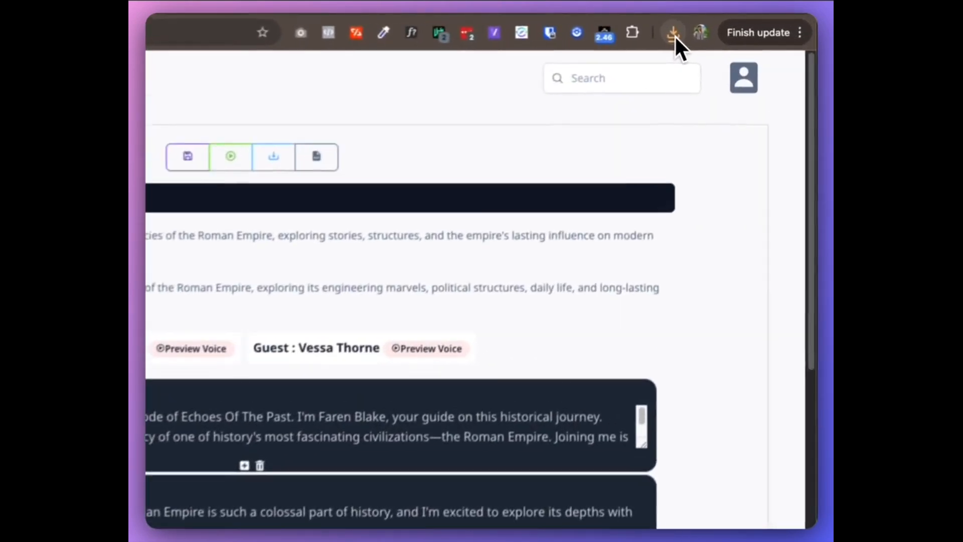
Show the downloaded podcast_69_fullpodcast.mp3 in its folder, listen to the opening in a preview, and put the preview and folder window away
{"action": "left_click", "coordinate": [743, 23]}
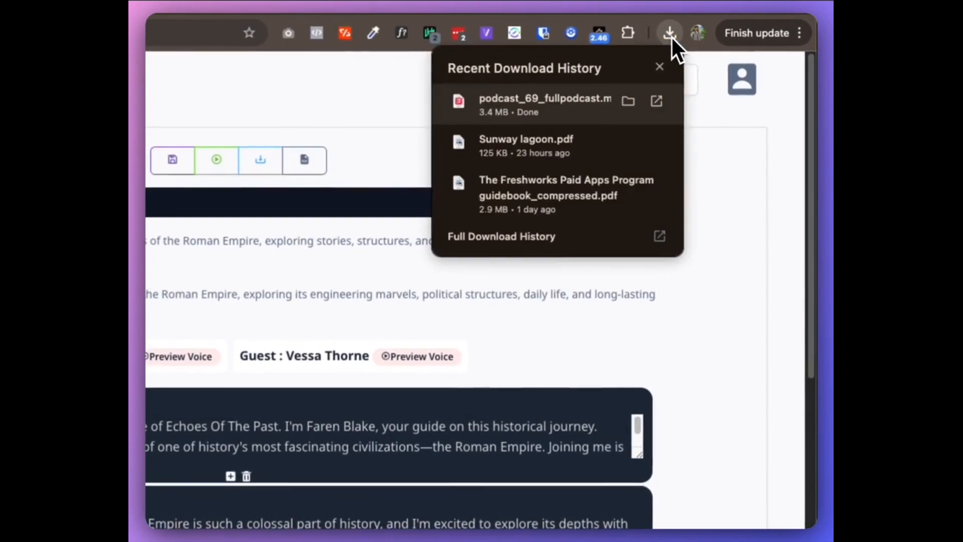
{"action": "left_click", "coordinate": [628, 106]}
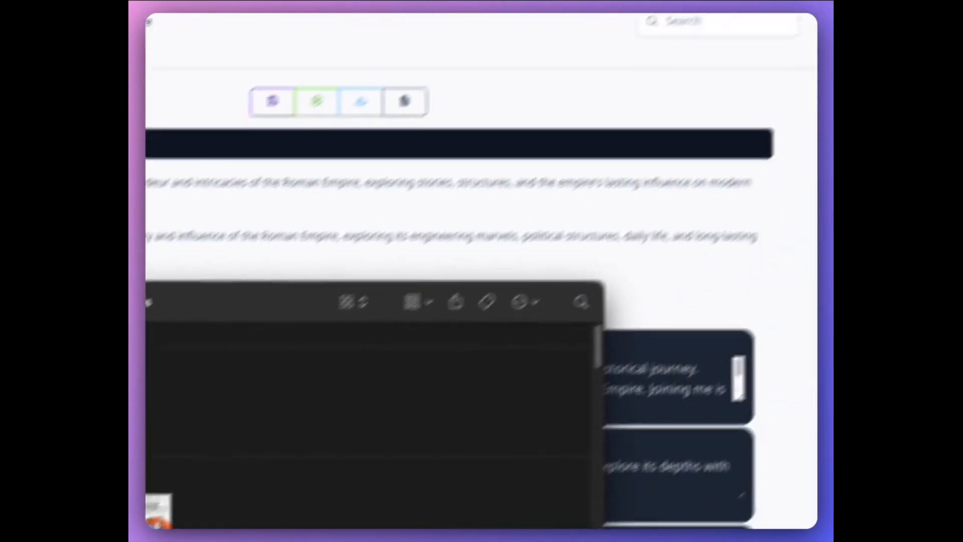
{"action": "key", "text": "space"}
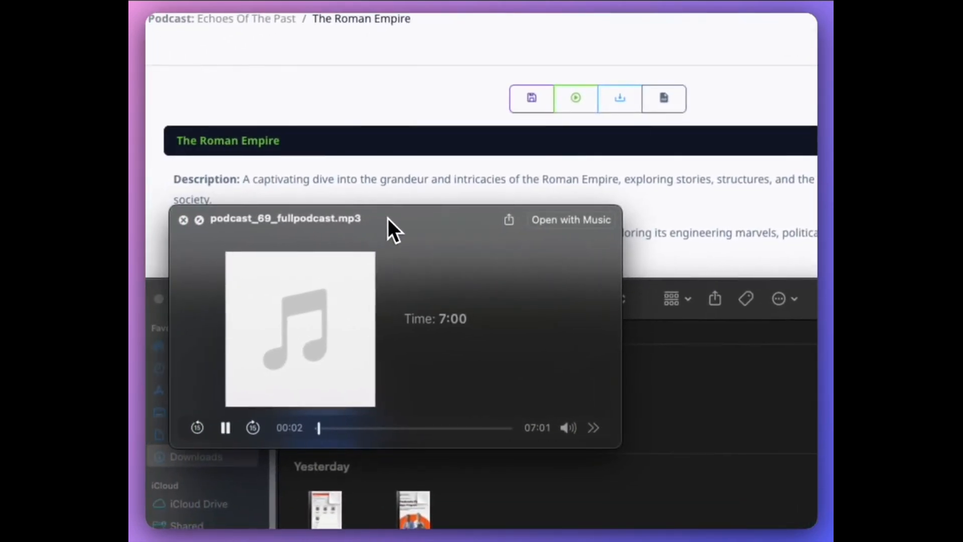
{"action": "left_click_drag", "start_coordinate": [372, 222], "coordinate": [612, 203]}
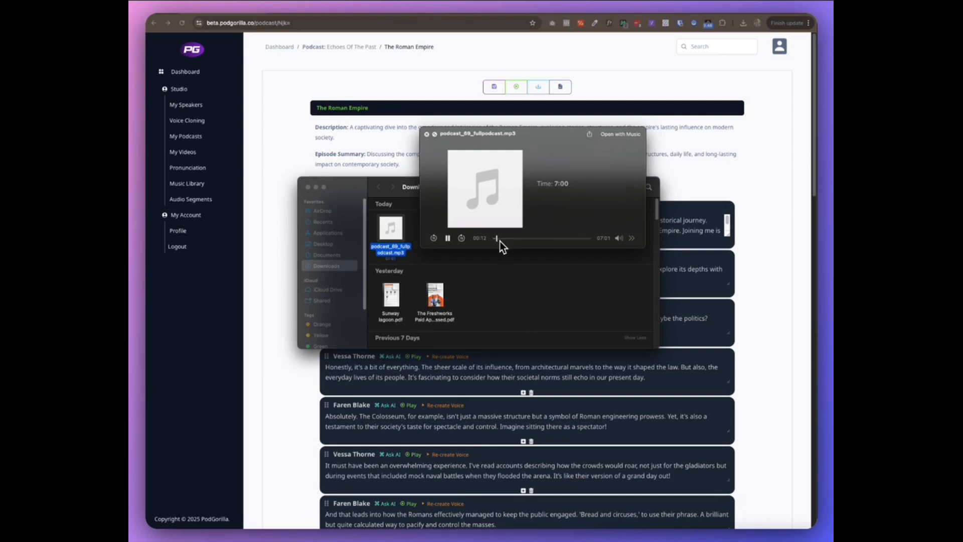
{"action": "left_click", "coordinate": [448, 239]}
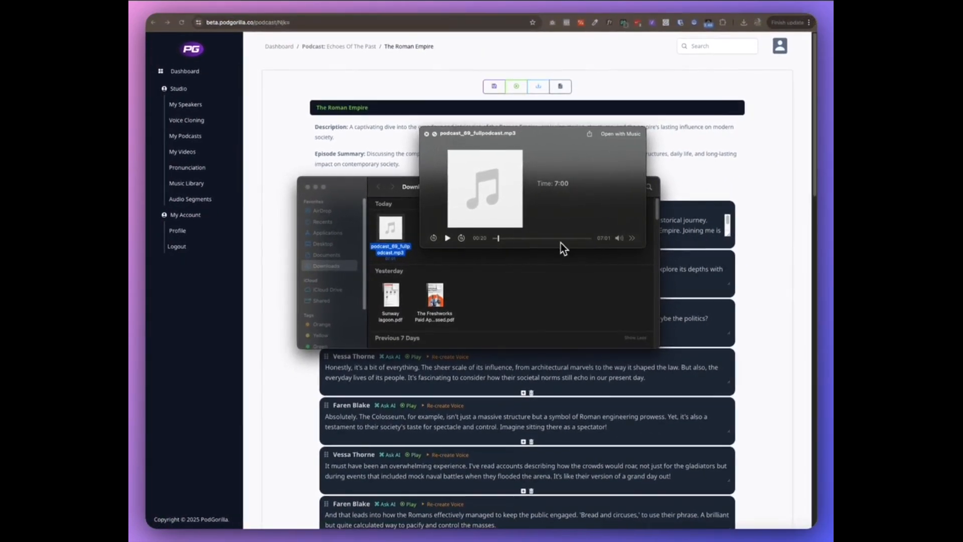
{"action": "key", "text": "space"}
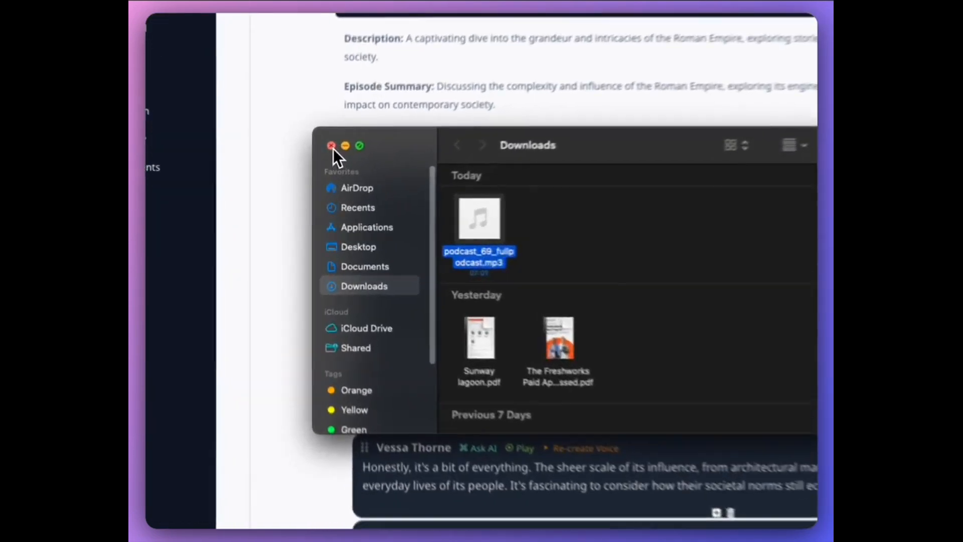
{"action": "left_click", "coordinate": [316, 188]}
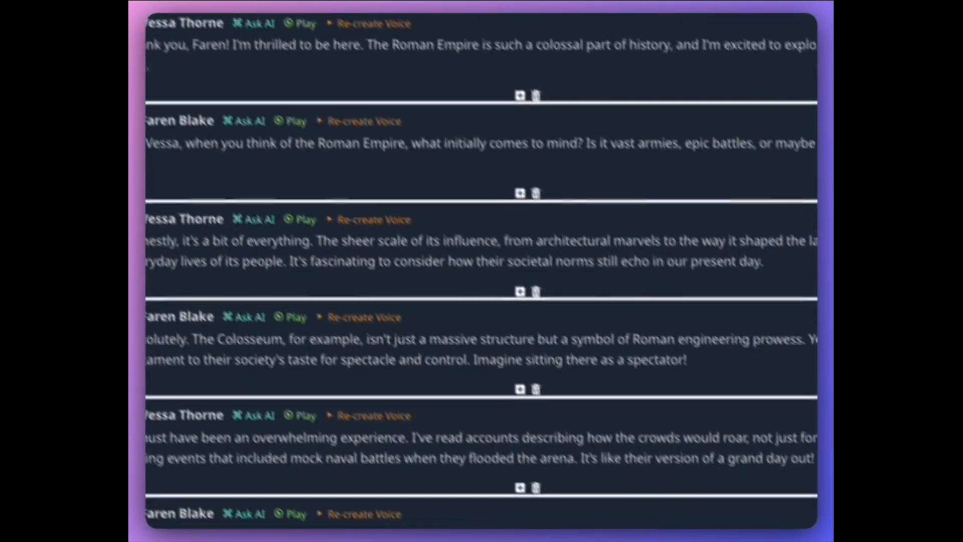
Go to the list of own podcasts and view the details of Echoes Of The Past
{"action": "scroll", "coordinate": [586, 158], "scroll_direction": "up", "scroll_amount": 10}
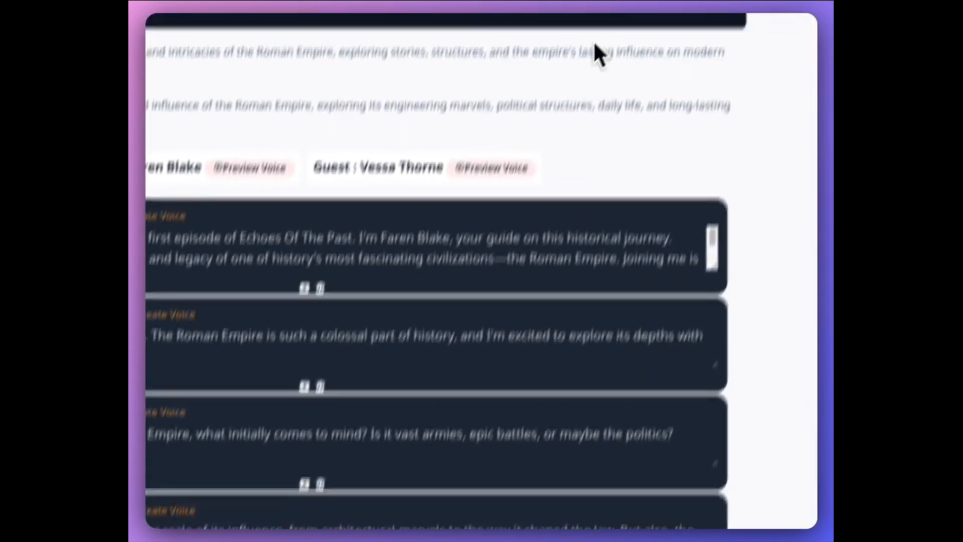
{"action": "left_click", "coordinate": [671, 30]}
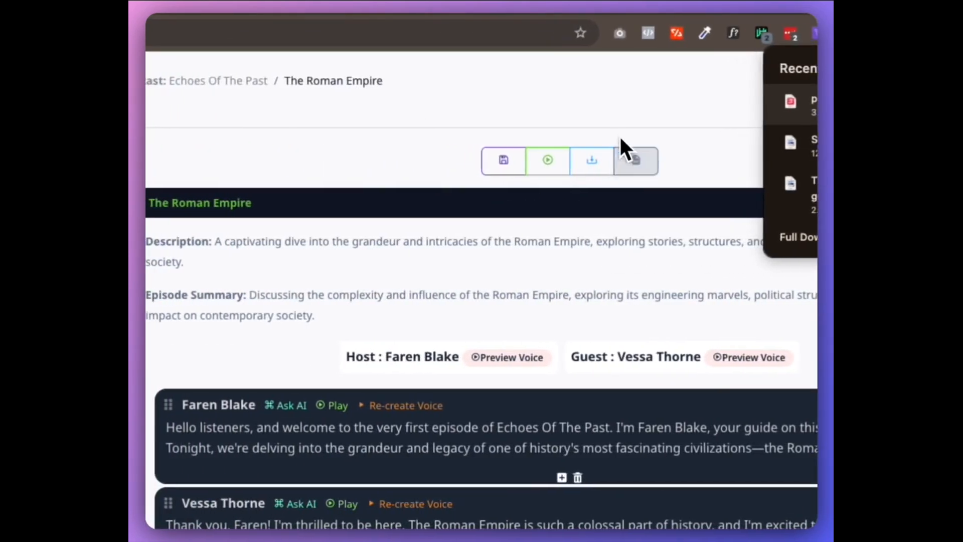
{"action": "left_click", "coordinate": [354, 134]}
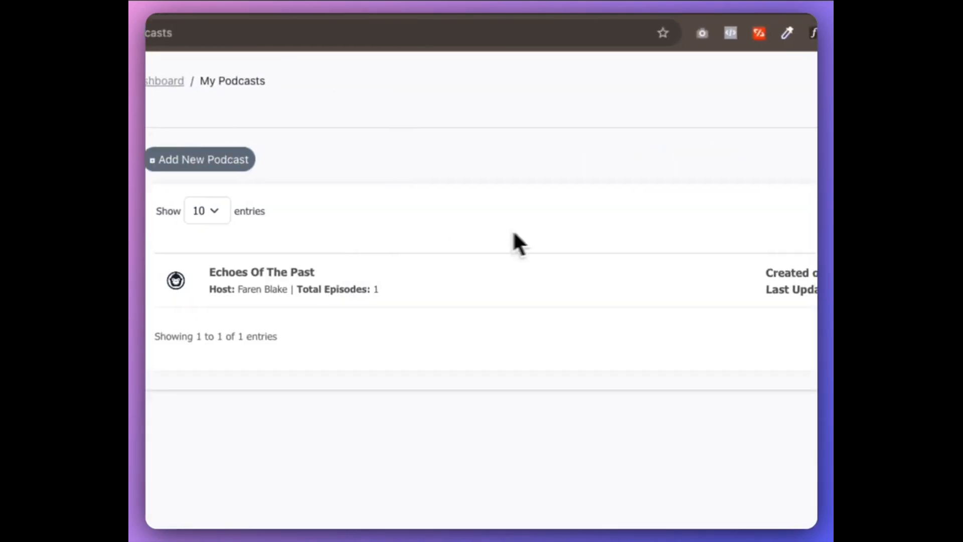
{"action": "left_click", "coordinate": [811, 262]}
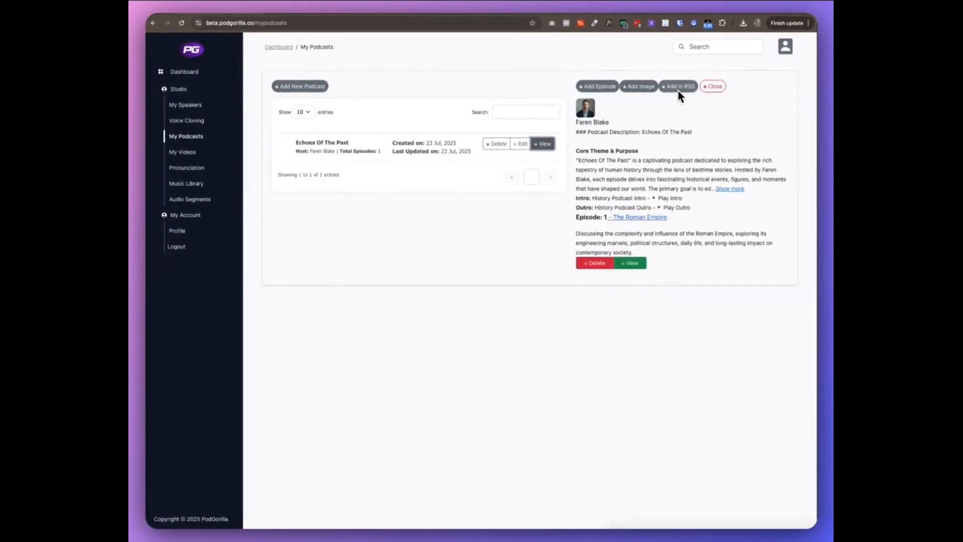
Add The Roman Empire episode to the podcast's RSS feed, update the feed, and dismiss the confirmation
{"action": "left_click", "coordinate": [679, 86]}
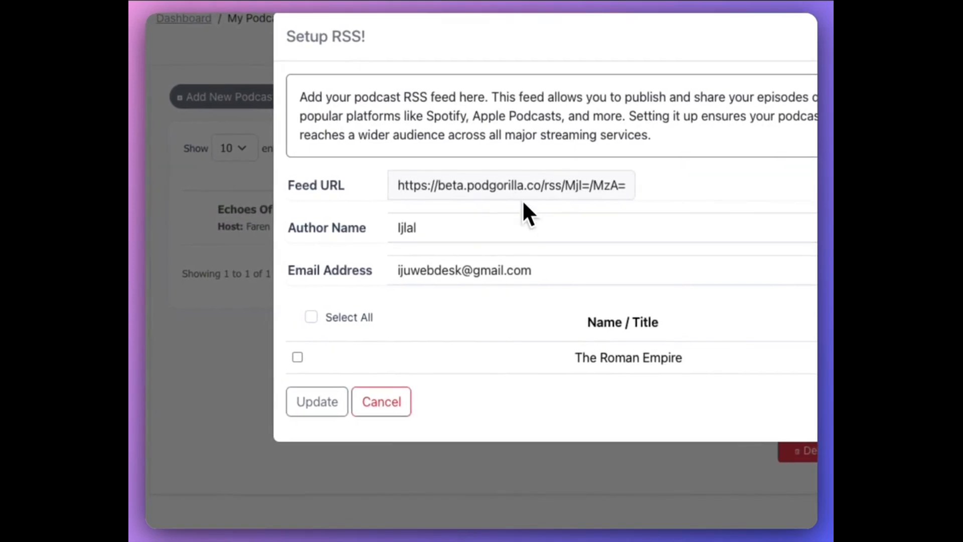
{"action": "left_click", "coordinate": [477, 270]}
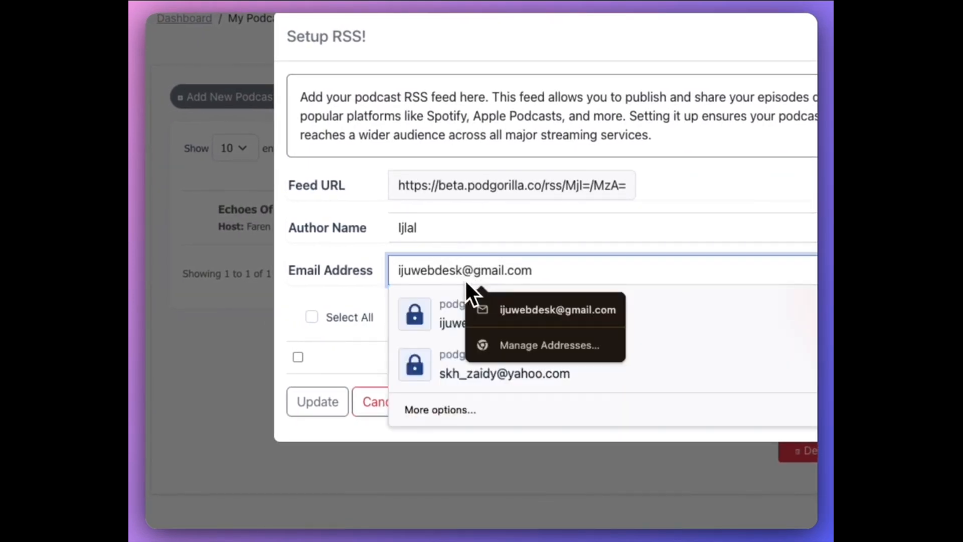
{"action": "left_click", "coordinate": [395, 227]}
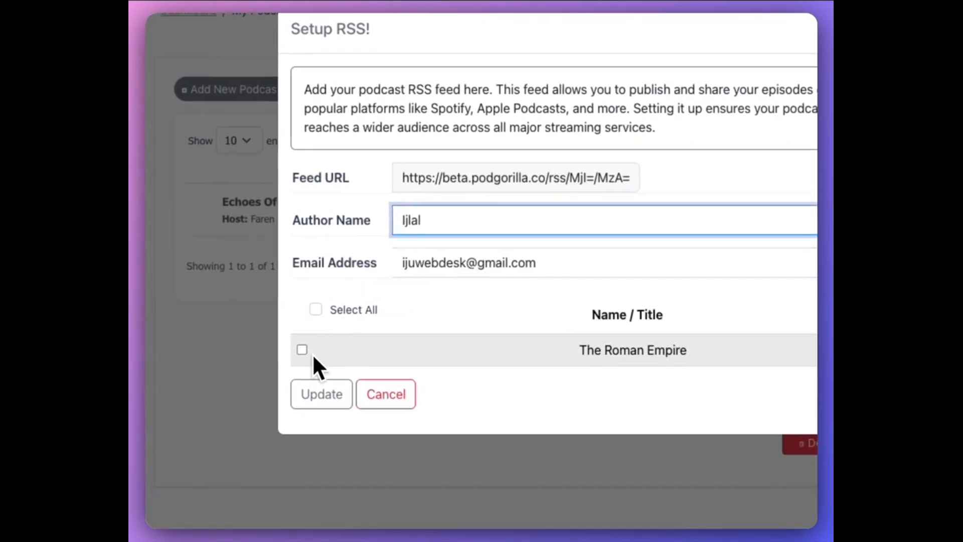
{"action": "left_click", "coordinate": [308, 338]}
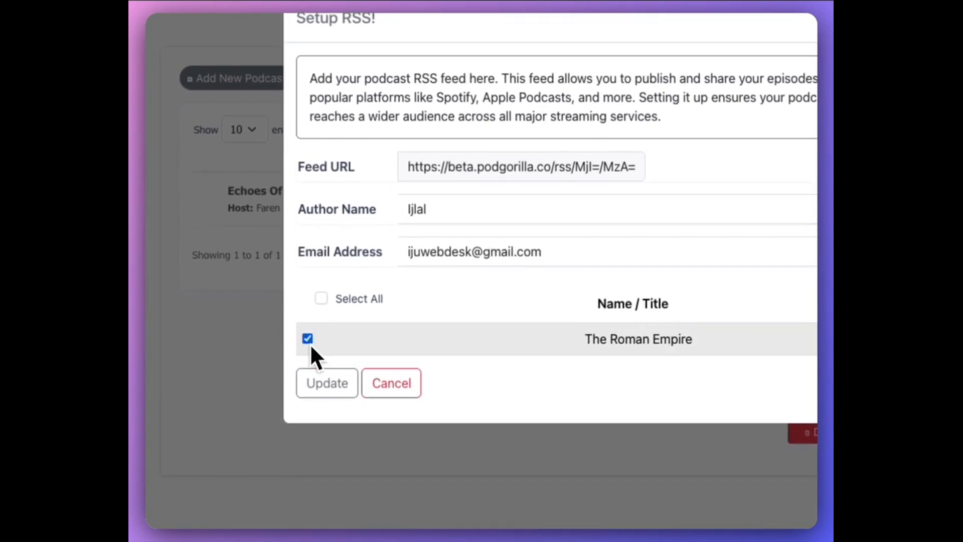
{"action": "left_click", "coordinate": [357, 386]}
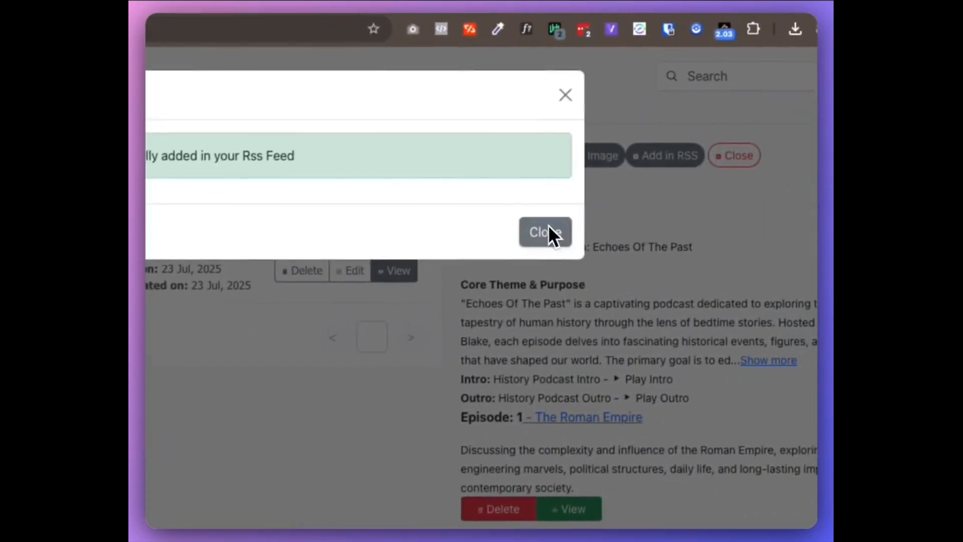
{"action": "left_click", "coordinate": [552, 232]}
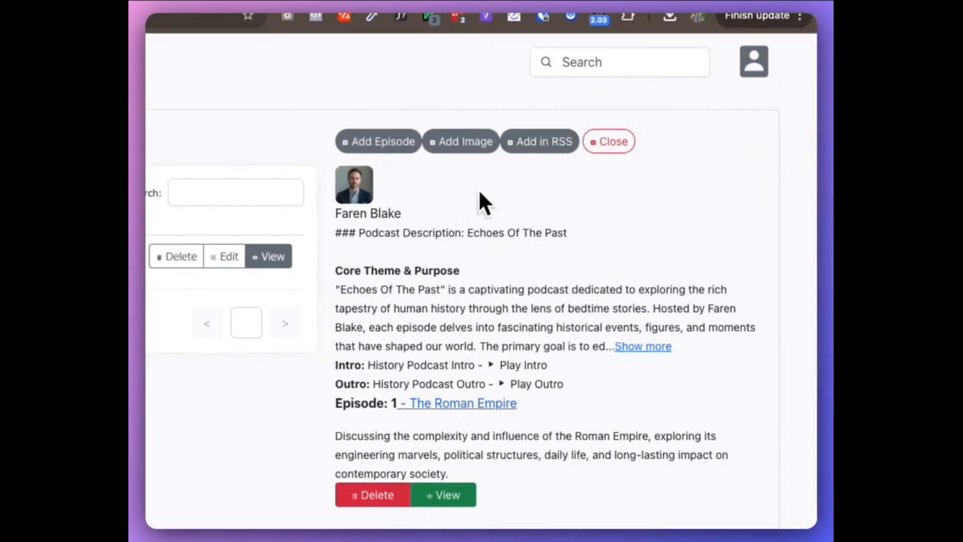
Open the podcast's RSS setup again, copy its feed URL to the clipboard, and dismiss the message
{"action": "left_click", "coordinate": [542, 141]}
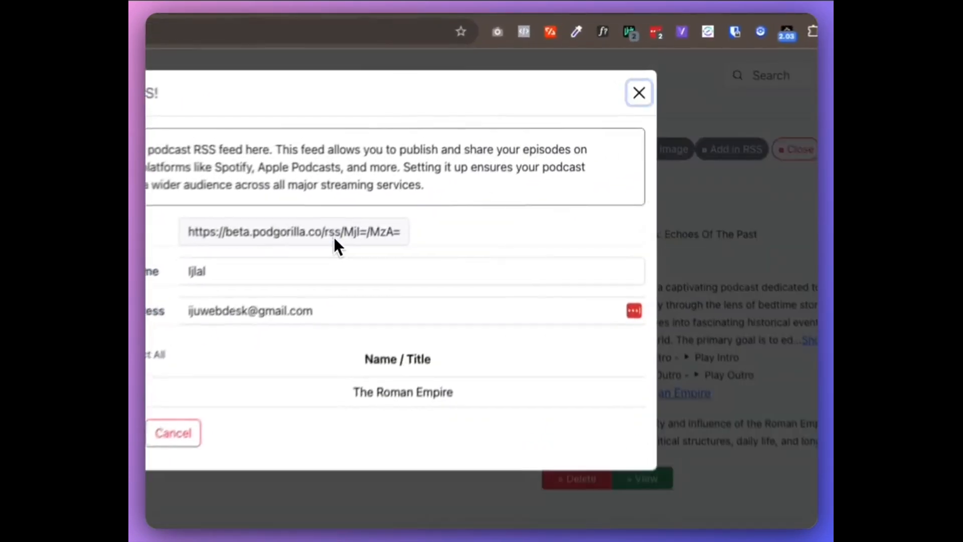
{"action": "double_click", "coordinate": [464, 131]}
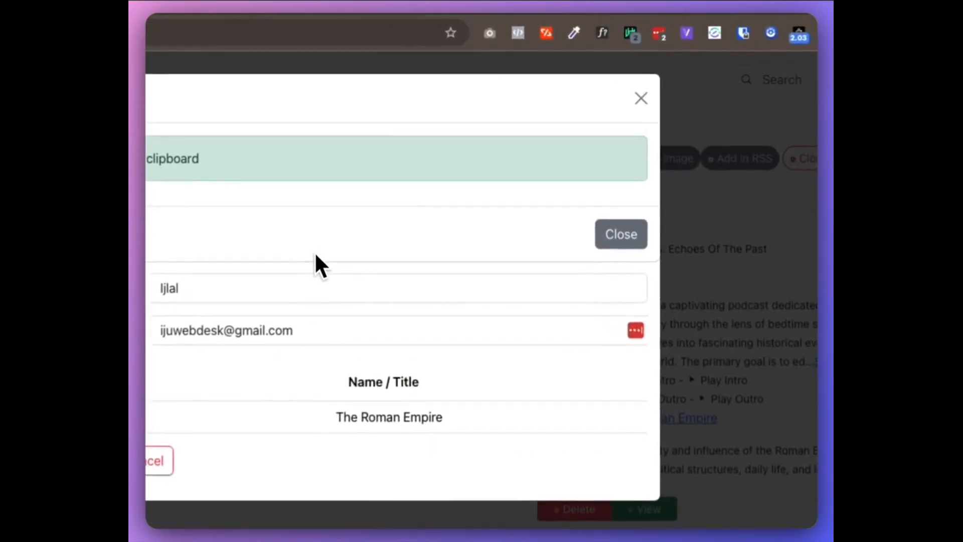
{"action": "left_click", "coordinate": [613, 124]}
{"action": "left_click", "coordinate": [746, 12]}
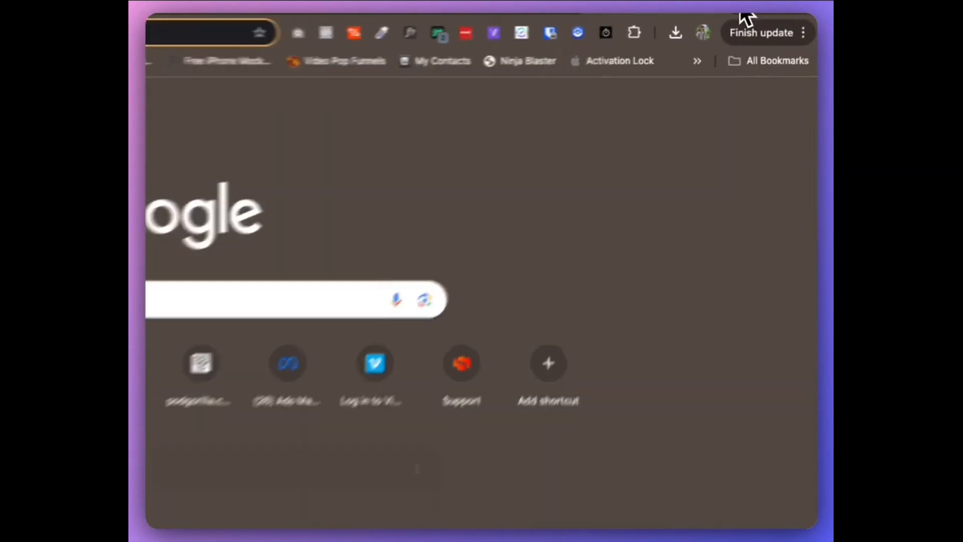
{"action": "type", "text": "echoes of the past"}
{"action": "key", "text": "Return"}
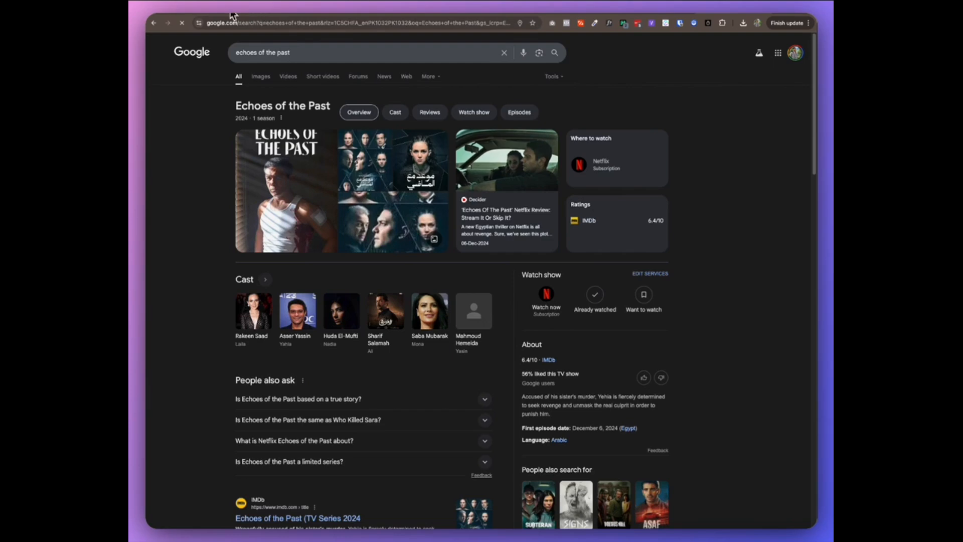
Select and copy the feed URL in the RSS setup and load that address in the separate browser tab
{"action": "left_click", "coordinate": [232, 12]}
{"action": "left_click_drag", "start_coordinate": [501, 132], "coordinate": [391, 135]}
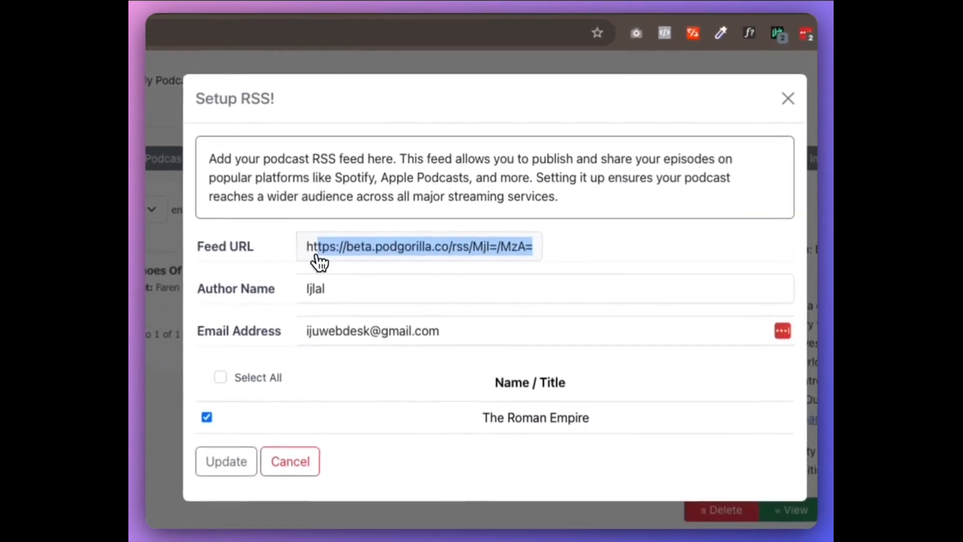
{"action": "left_click_drag", "start_coordinate": [316, 255], "coordinate": [306, 257]}
{"action": "key", "text": "super+c"}
{"action": "left_click", "coordinate": [708, 15]}
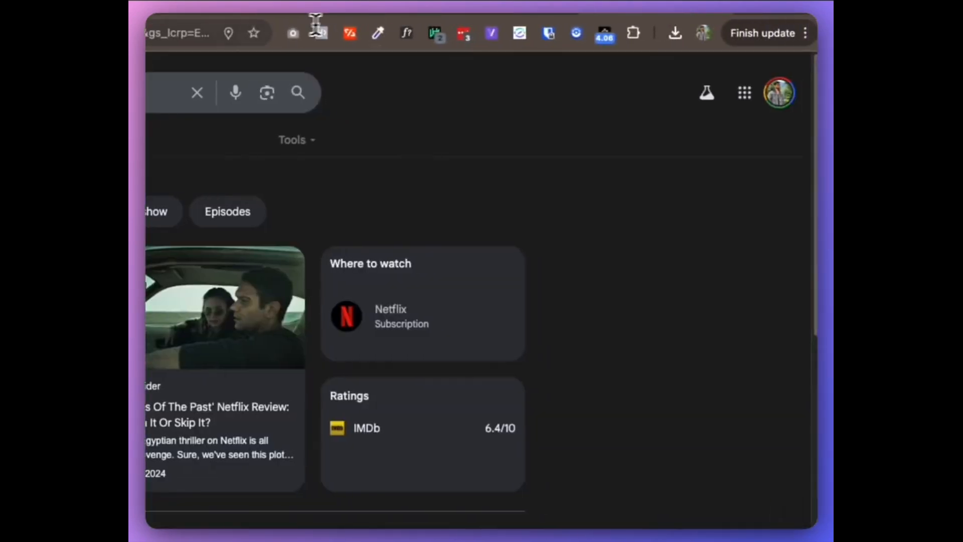
{"action": "left_click", "coordinate": [315, 23]}
{"action": "key", "text": "super+v"}
{"action": "key", "text": "Return"}
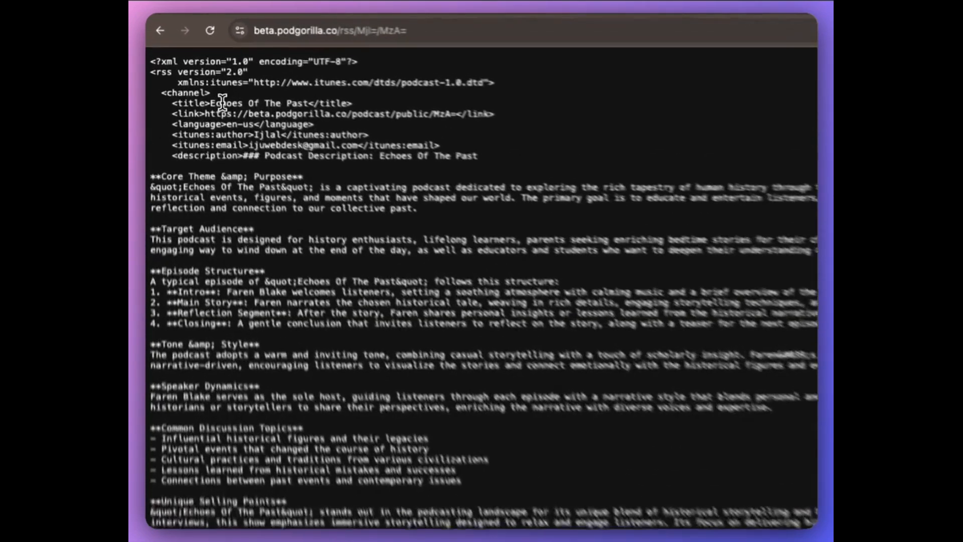
Examine the feed's title, podcast description and The Roman Empire entry, and return to PodGorilla to close the RSS setup
{"action": "left_click_drag", "start_coordinate": [187, 64], "coordinate": [238, 65]}
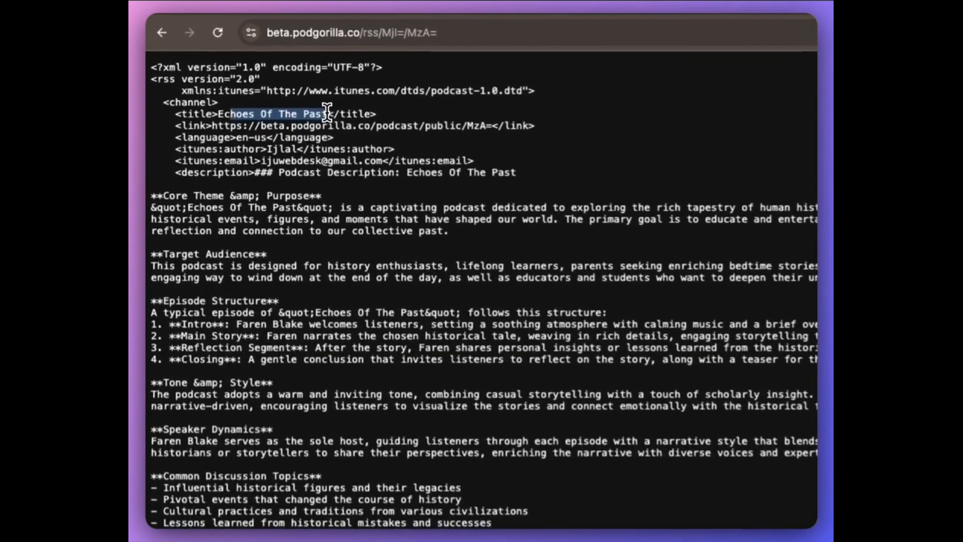
{"action": "left_click_drag", "start_coordinate": [284, 176], "coordinate": [549, 373]}
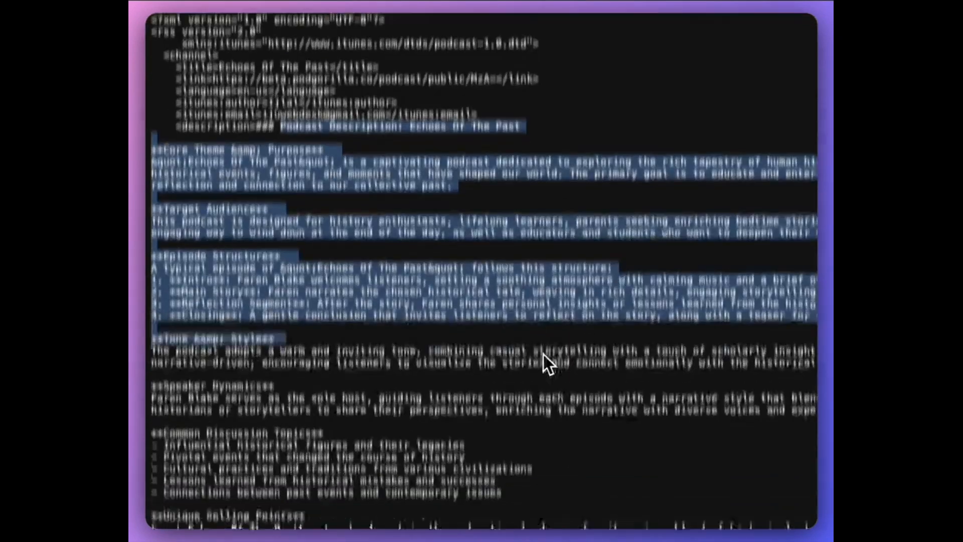
{"action": "scroll", "coordinate": [541, 361], "scroll_direction": "down", "scroll_amount": 5}
{"action": "scroll", "coordinate": [370, 382], "scroll_direction": "down", "scroll_amount": 4}
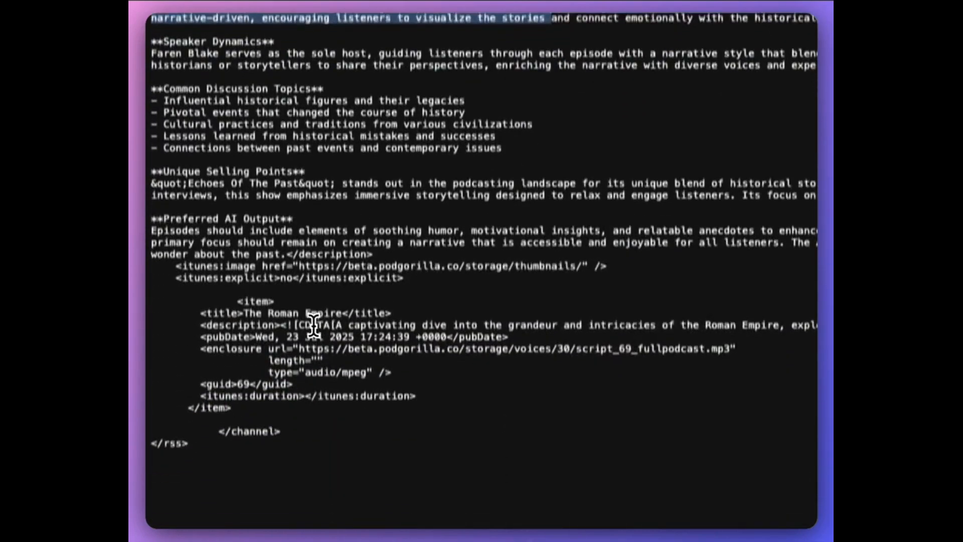
{"action": "left_click_drag", "start_coordinate": [311, 321], "coordinate": [731, 321]}
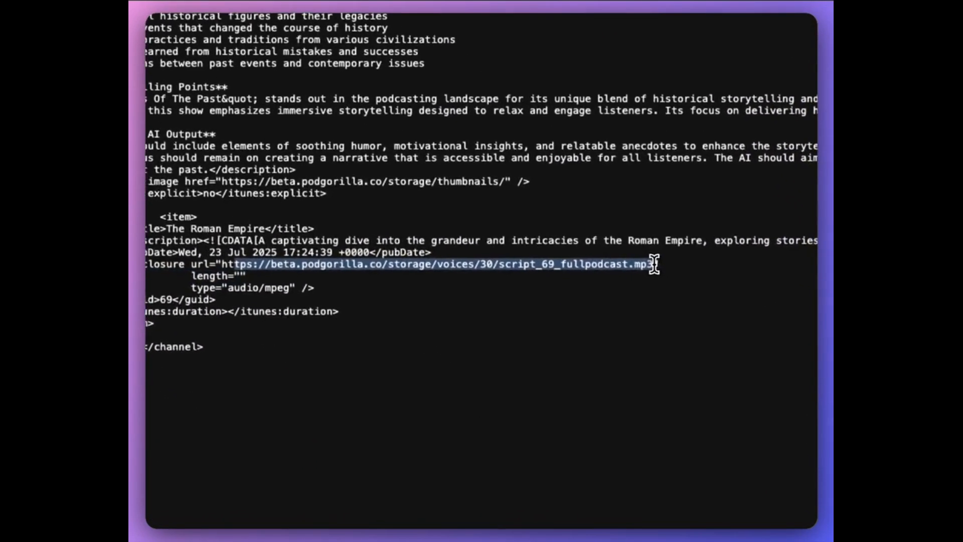
{"action": "scroll", "coordinate": [340, 275], "scroll_direction": "up", "scroll_amount": 6}
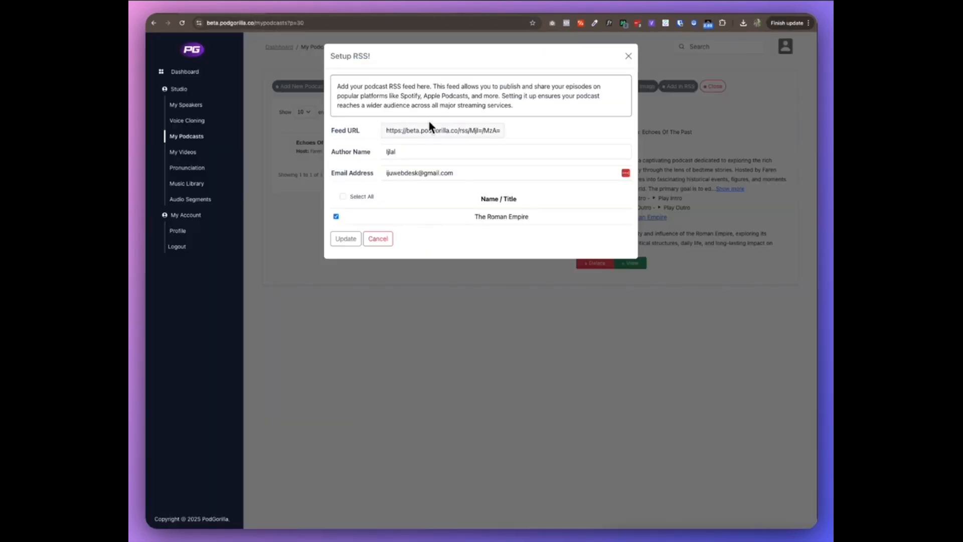
{"action": "left_click", "coordinate": [628, 56]}
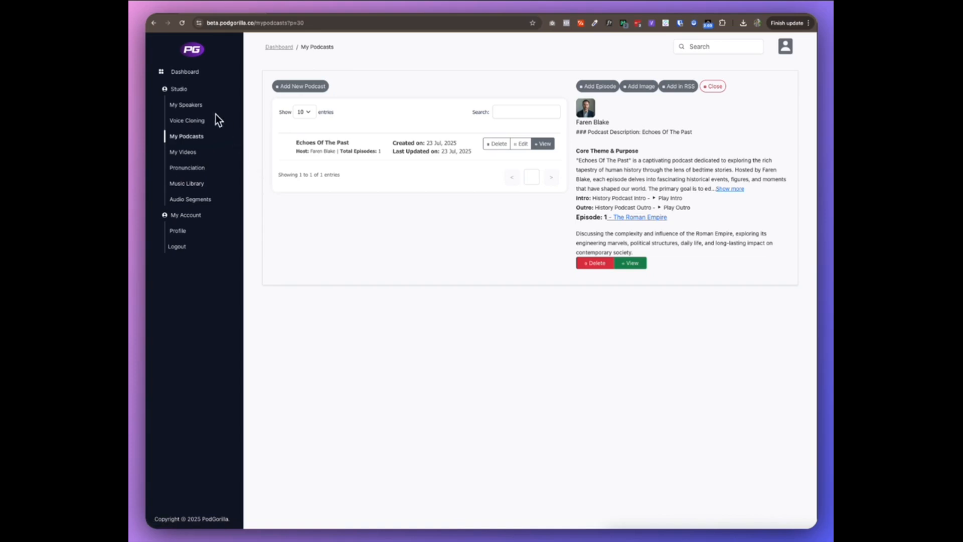
Go to the videos area and start a new video project named History Podcast Ep 1
{"action": "left_click", "coordinate": [181, 153]}
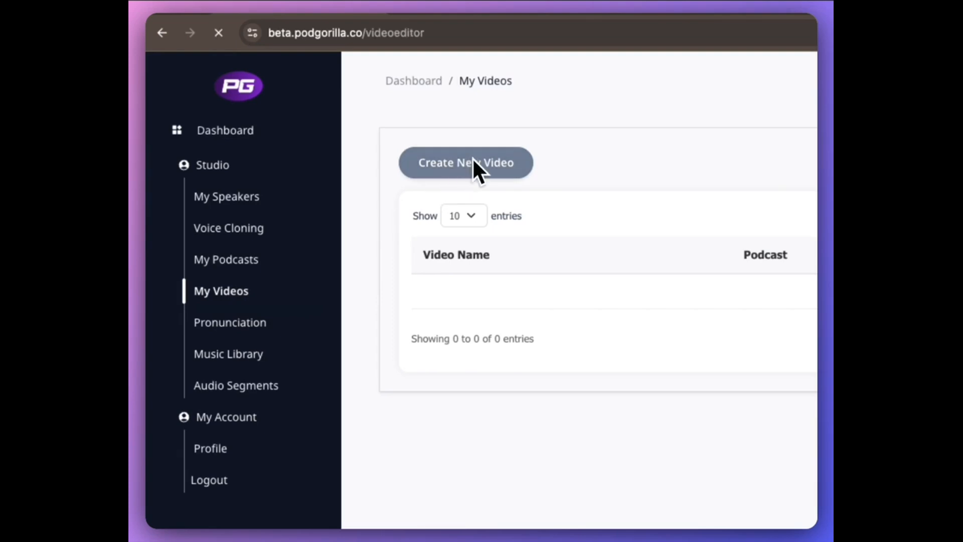
{"action": "left_click", "coordinate": [502, 346]}
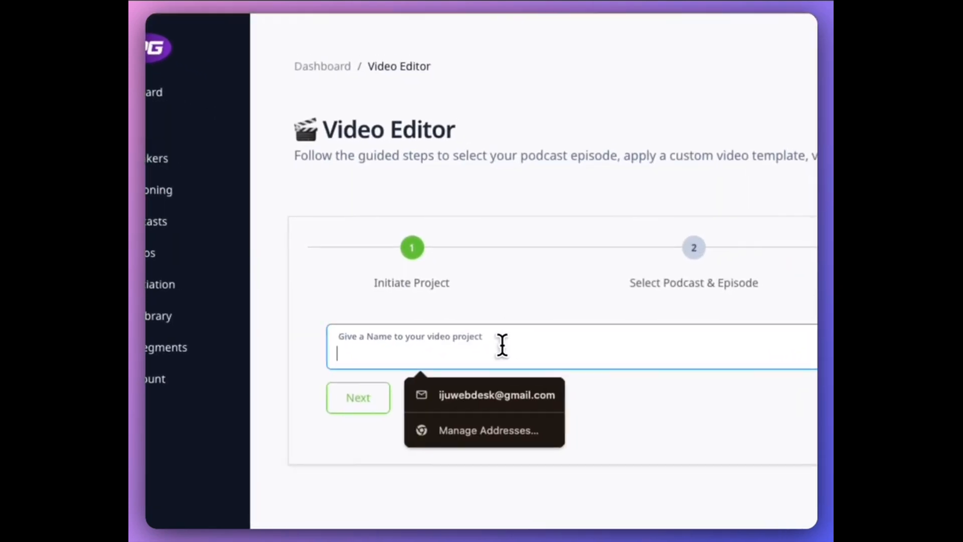
{"action": "type", "text": "Histor"}
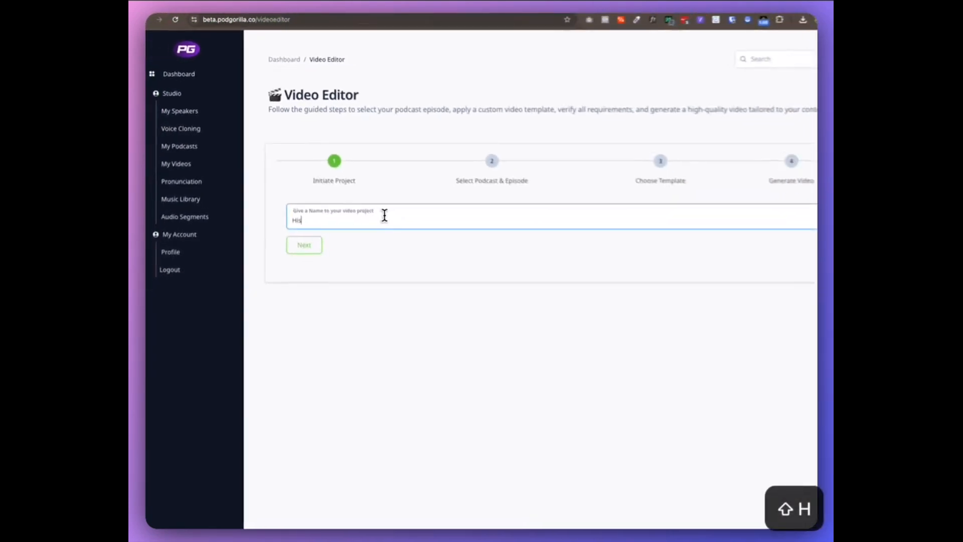
{"action": "type", "text": "y Podcast Ep 1"}
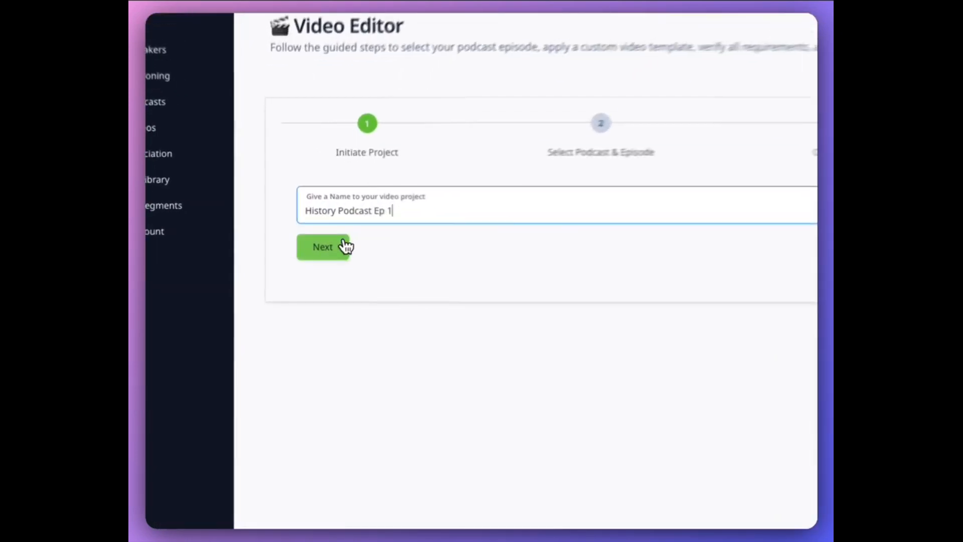
{"action": "left_click", "coordinate": [297, 225]}
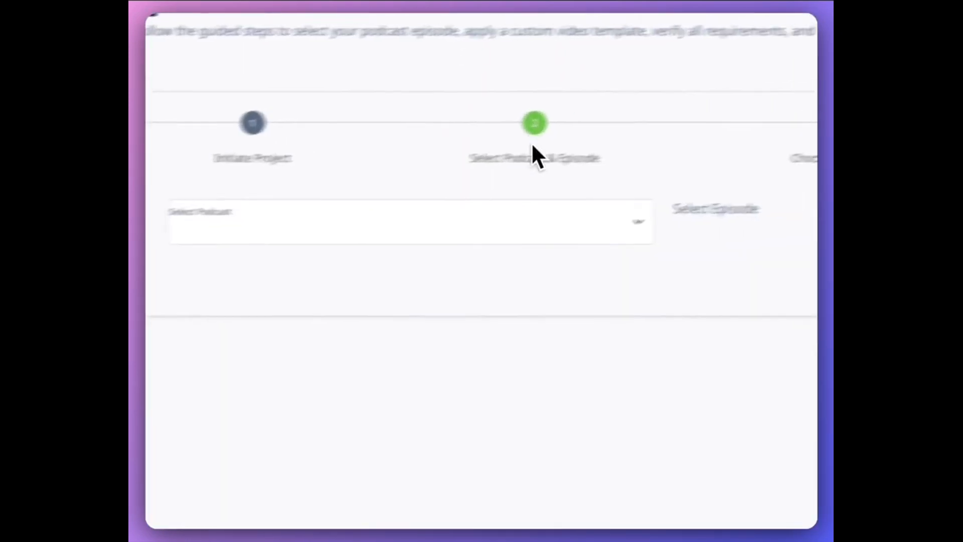
Select the podcast Echoes Of The Past and its episode The Roman Empire for the video, and continue to the template stage
{"action": "left_click", "coordinate": [531, 226]}
{"action": "left_click", "coordinate": [527, 242]}
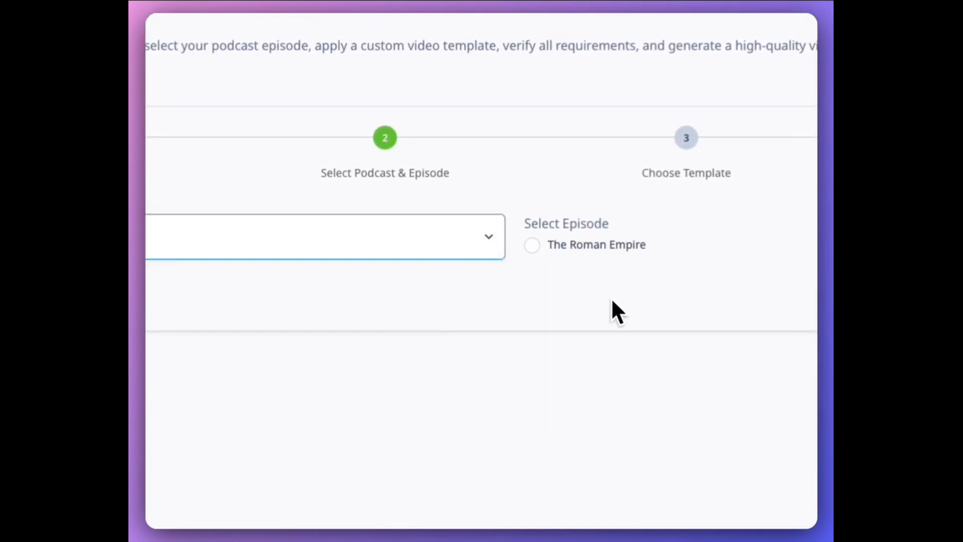
{"action": "left_click", "coordinate": [533, 246]}
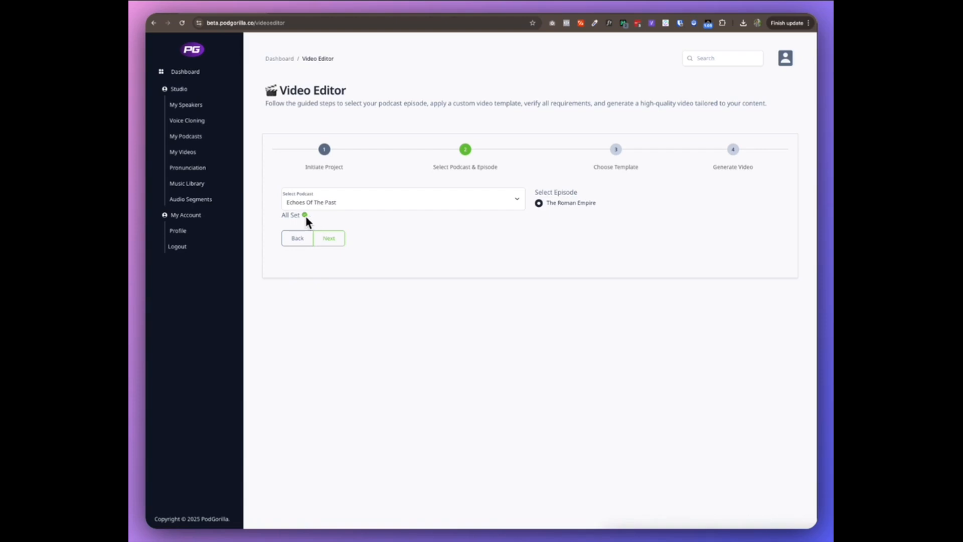
{"action": "left_click", "coordinate": [333, 238]}
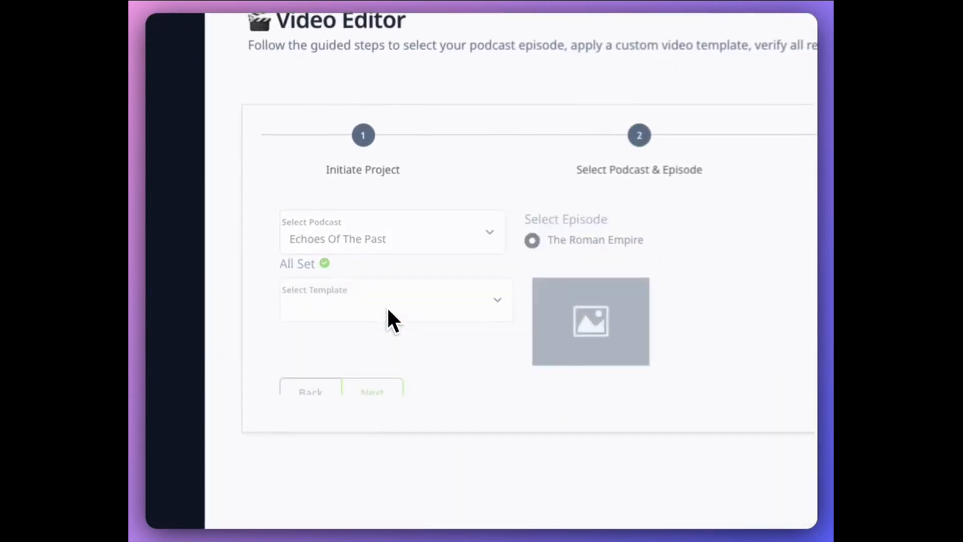
Choose the PodGorilla Square template and start generating the video
{"action": "left_click", "coordinate": [505, 236]}
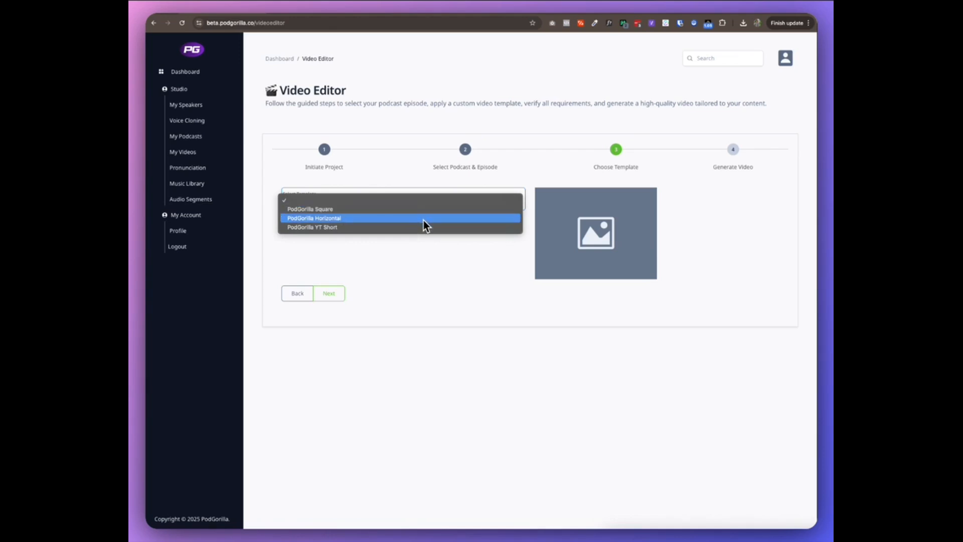
{"action": "left_click", "coordinate": [419, 209]}
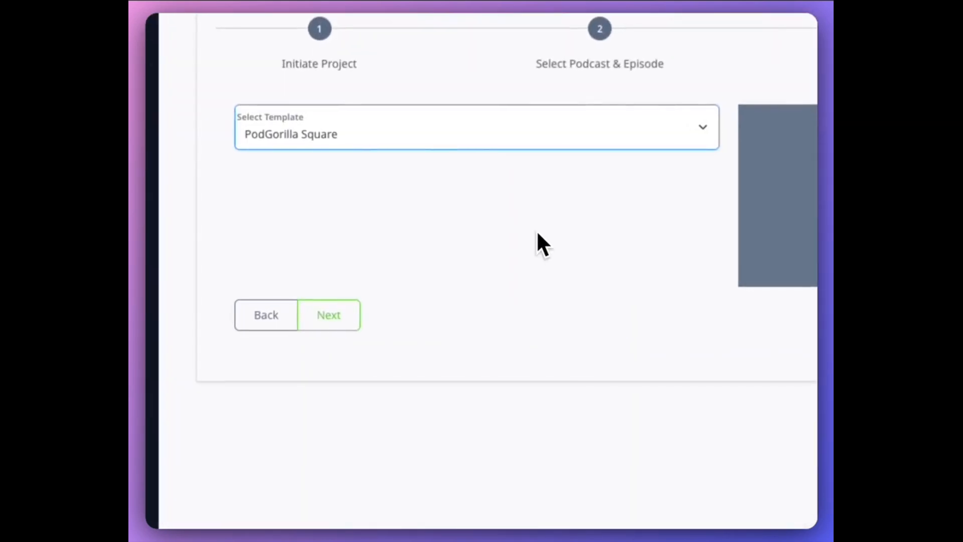
{"action": "left_click", "coordinate": [329, 317]}
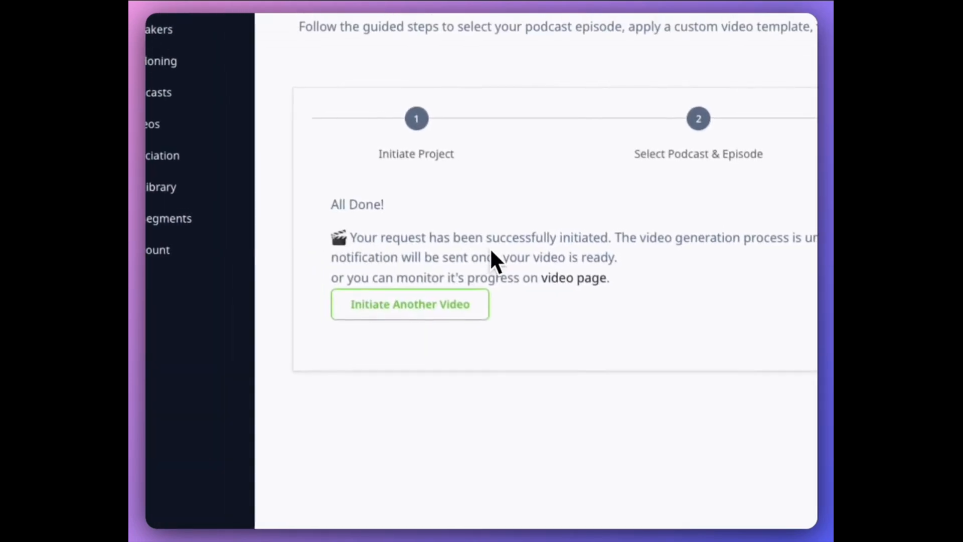
Go to the video page, play the generated History Podcast Ep 1 video, skip ahead to check both speakers' parts, and pause it
{"action": "left_click", "coordinate": [601, 280]}
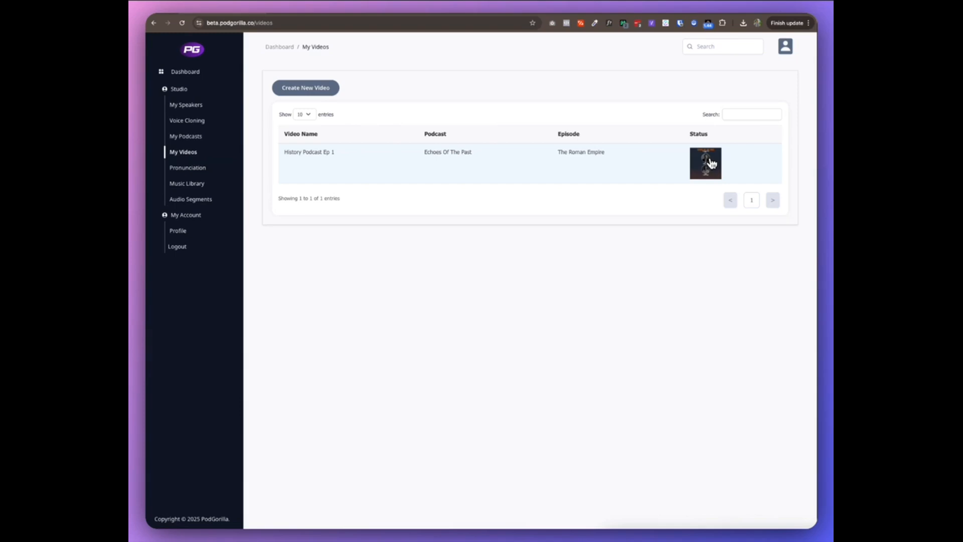
{"action": "left_click", "coordinate": [711, 163]}
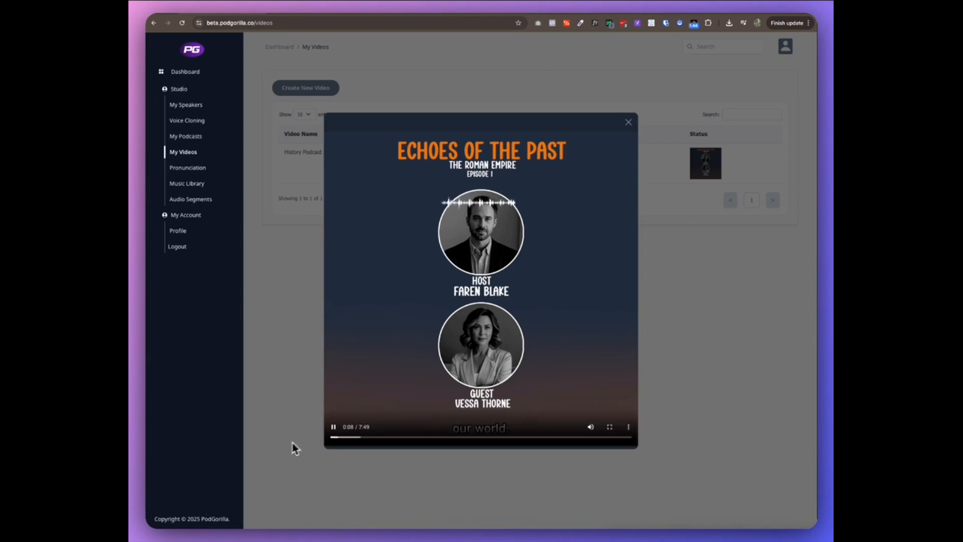
{"action": "left_click", "coordinate": [350, 437]}
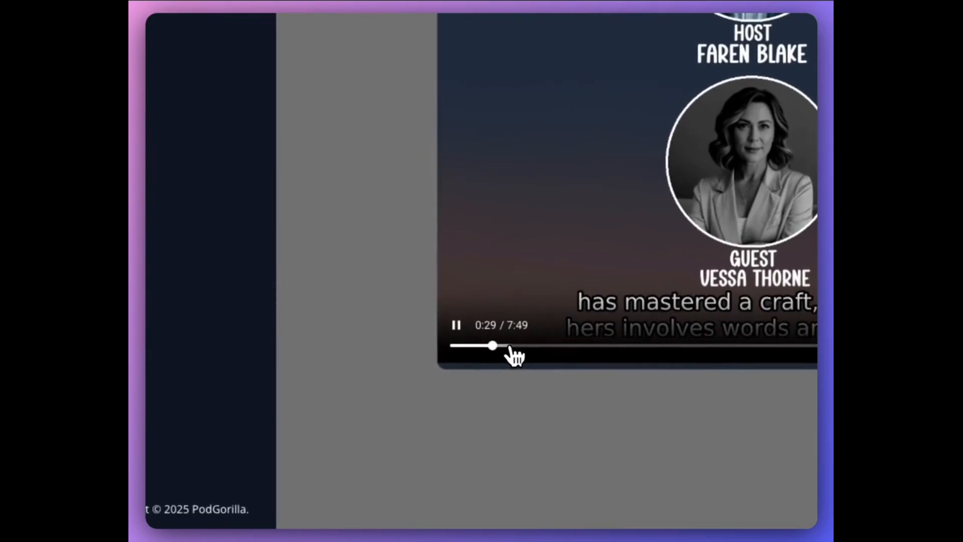
{"action": "left_click", "coordinate": [461, 327]}
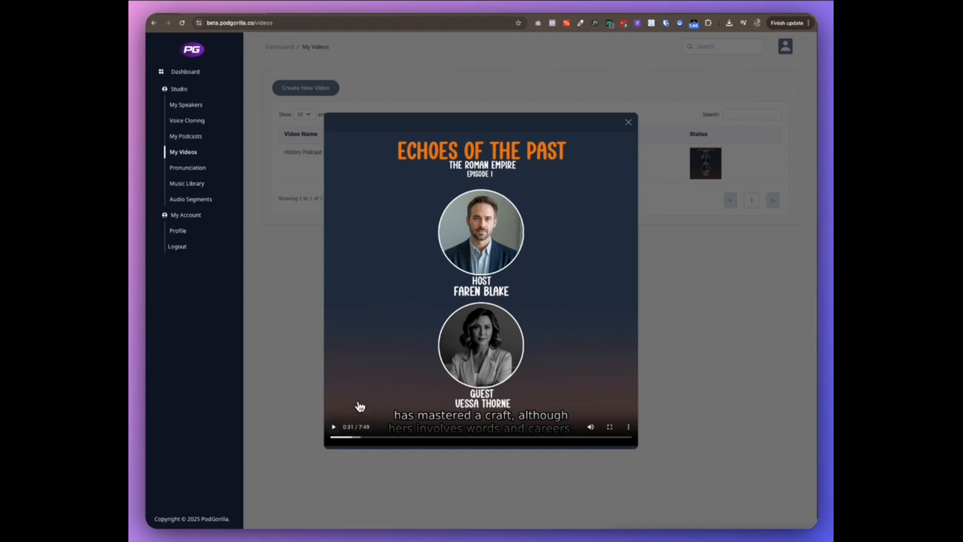
{"action": "left_click", "coordinate": [333, 427]}
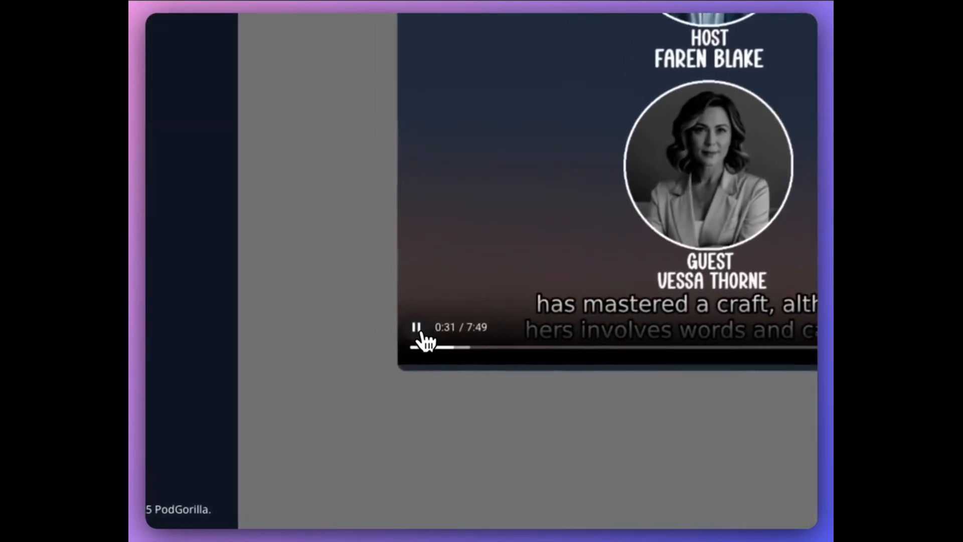
{"action": "left_click", "coordinate": [469, 346]}
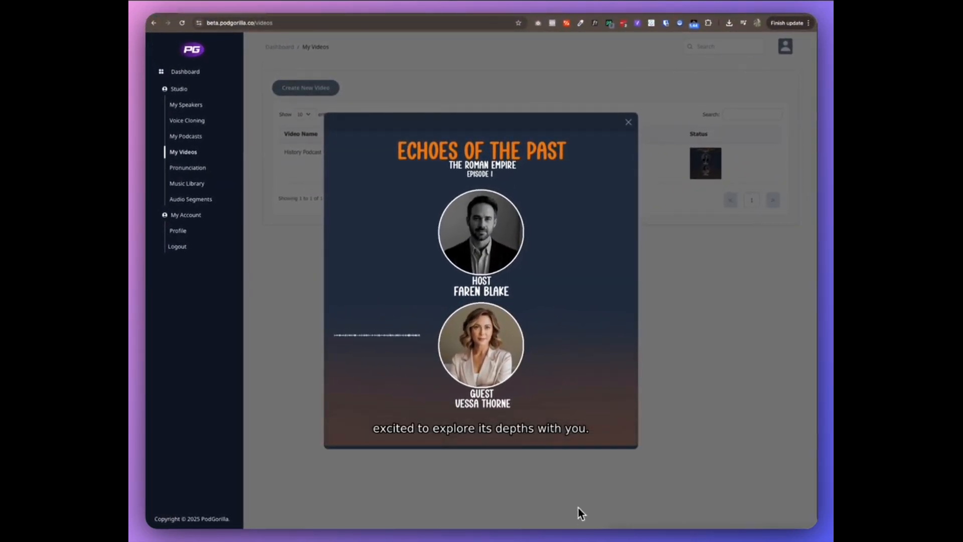
{"action": "mouse_move", "coordinate": [567, 385]}
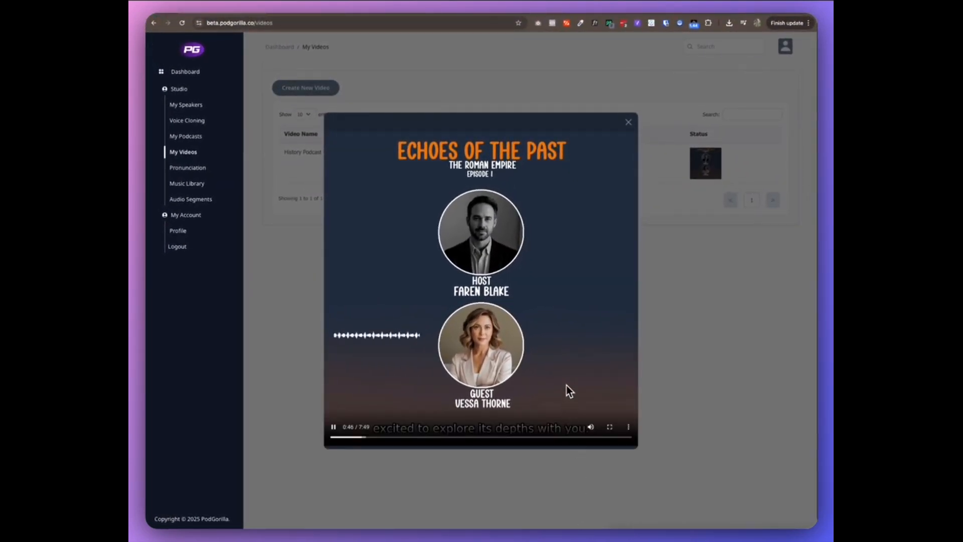
{"action": "left_click", "coordinate": [334, 427]}
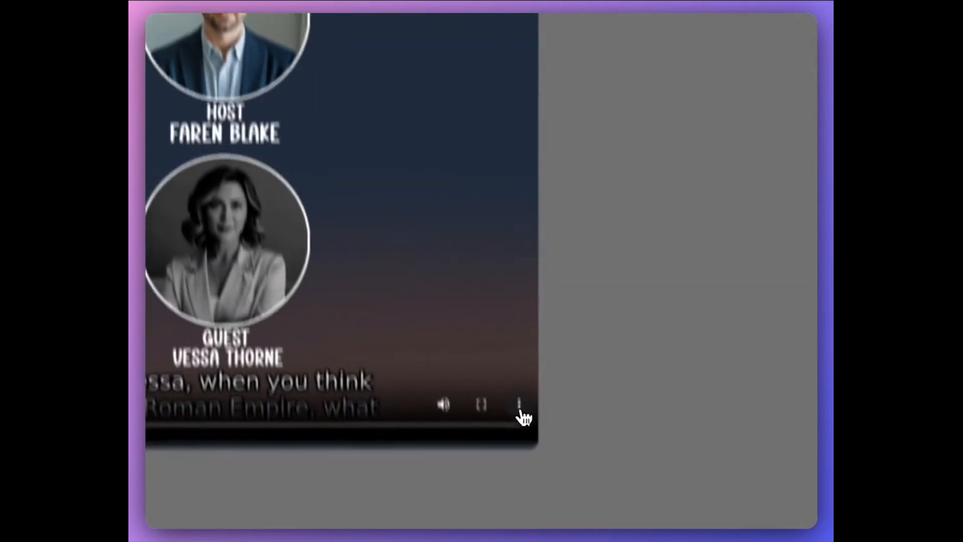
Open the additional player options for the History Podcast Ep 1 video
{"action": "left_click", "coordinate": [521, 411]}
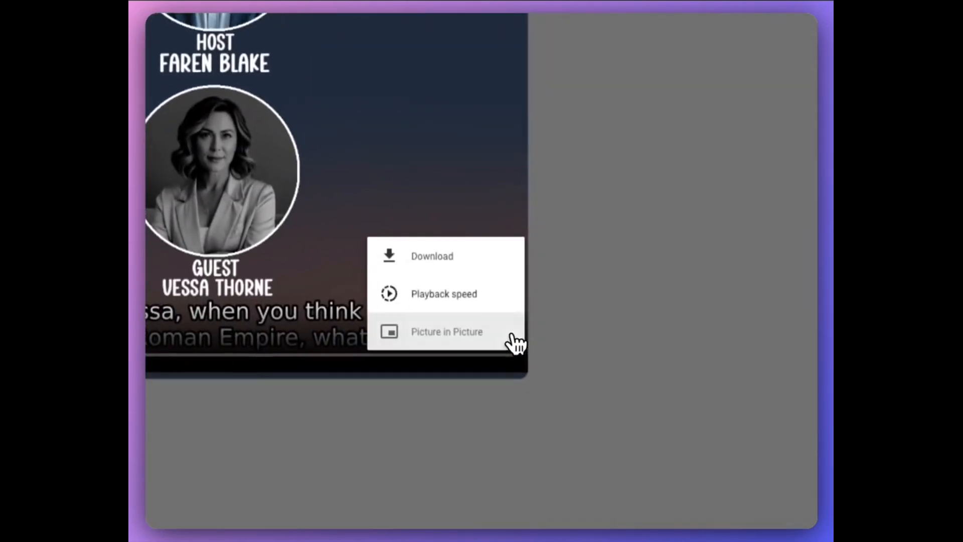